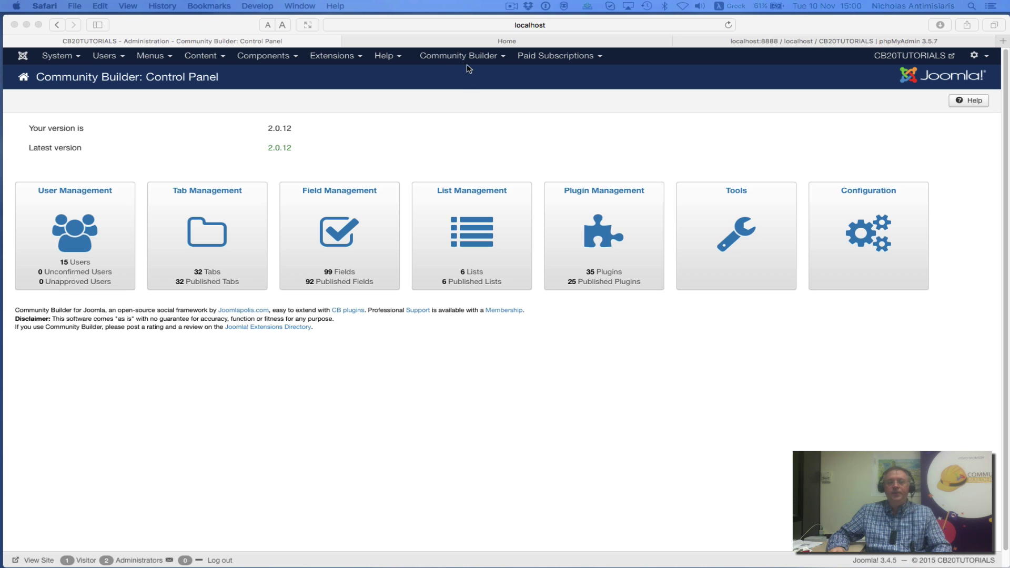
# Go to Community Builder's Install New Plugin page.
pyautogui.click(449, 57)
pyautogui.click(449, 57)
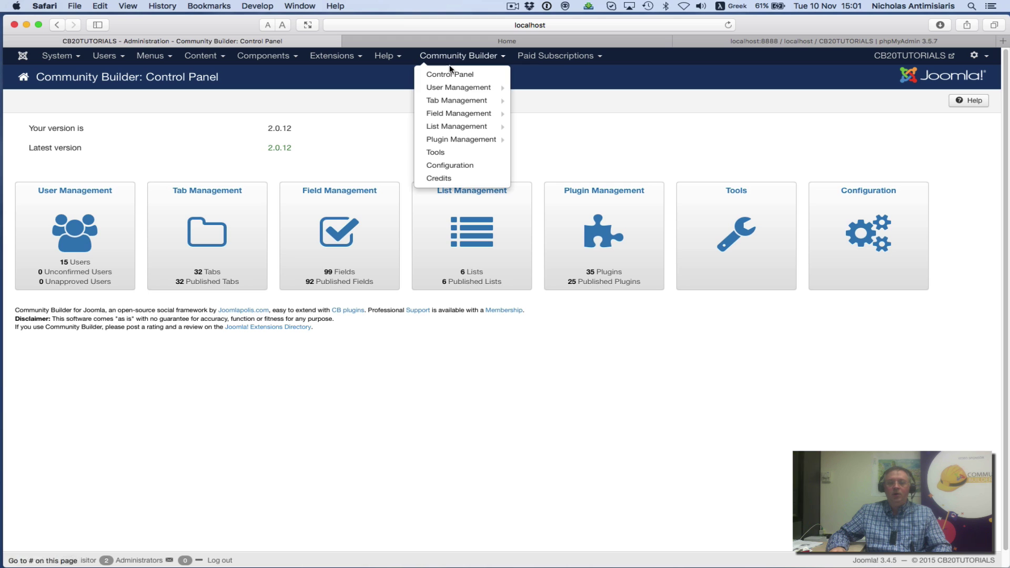
pyautogui.moveTo(448, 141)
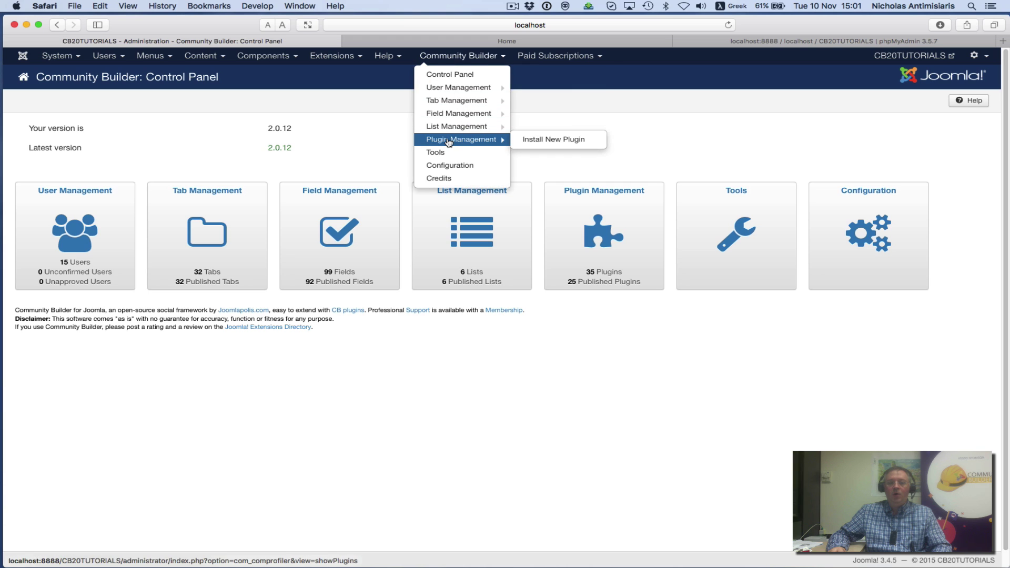
pyautogui.click(547, 139)
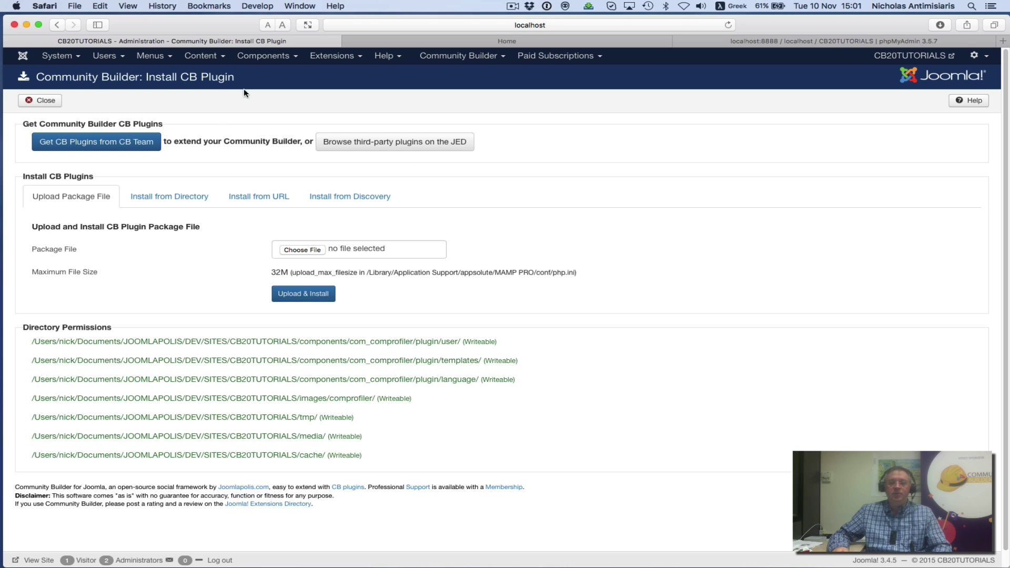
# Select plug_cbgroupjive_3.0.0-rc.1+6bd143ec8.zip as the plugin package to upload.
pyautogui.click(298, 251)
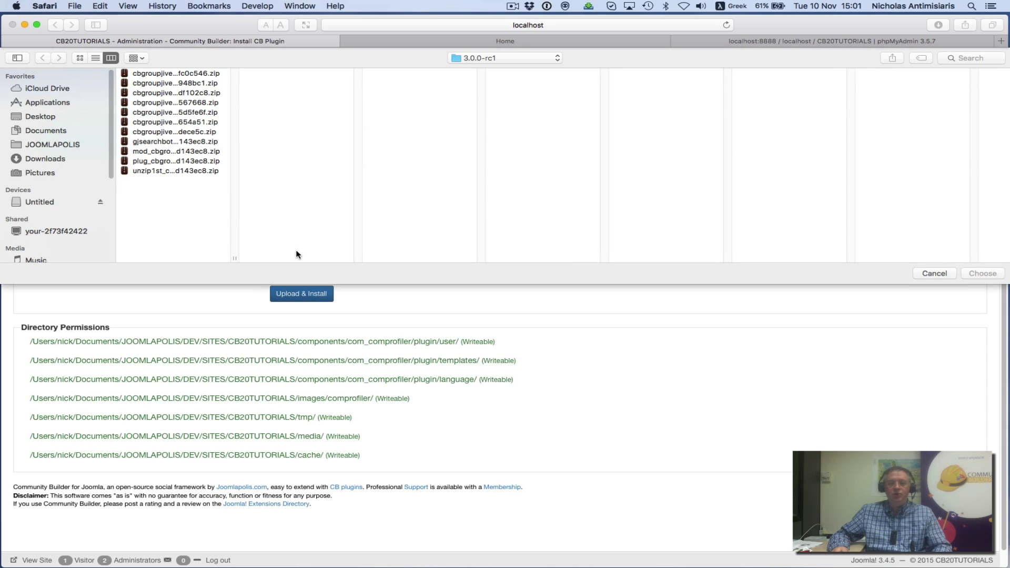
pyautogui.moveTo(235, 256); pyautogui.dragTo(488, 257)
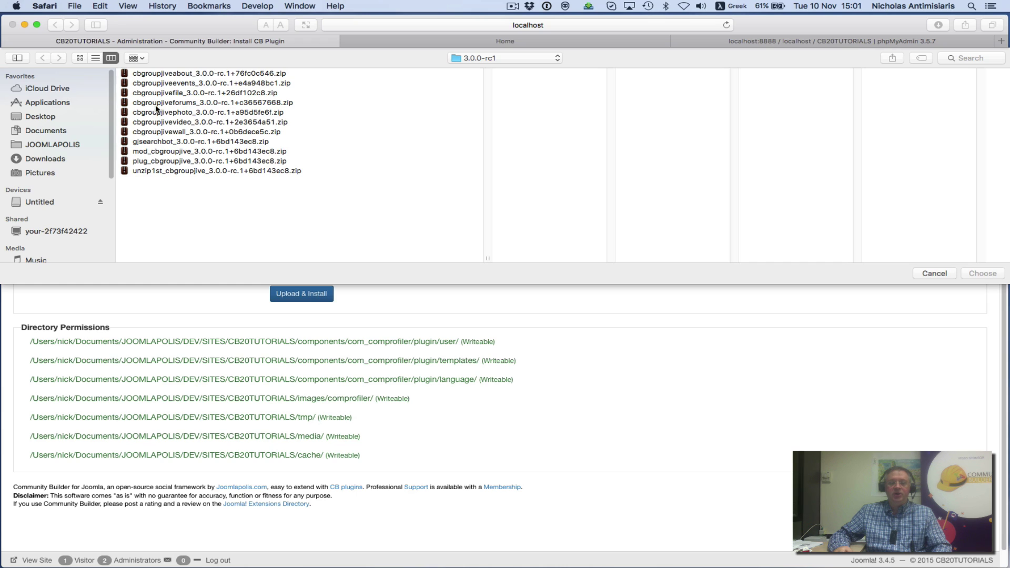
pyautogui.click(141, 162)
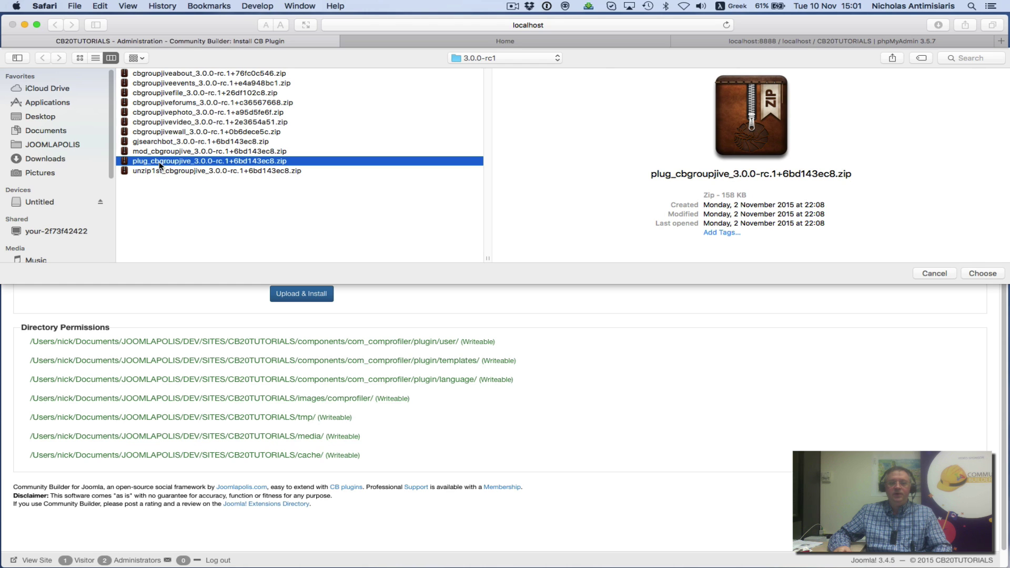
pyautogui.click(983, 274)
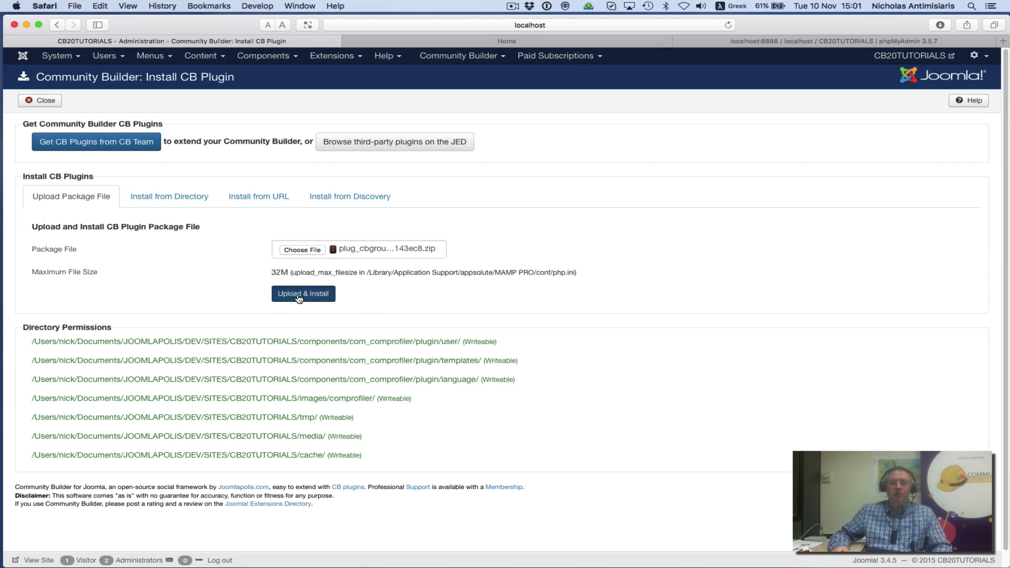
# Upload and install the CB GroupJive package, then upload the cbgroupjivewall zip for the Wall add-on.
pyautogui.click(298, 298)
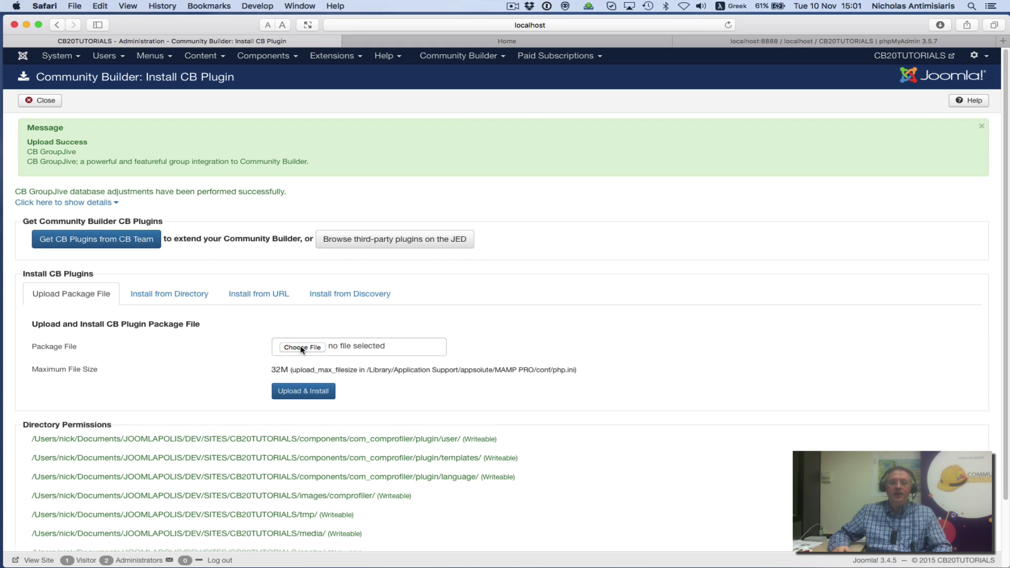
pyautogui.click(302, 347)
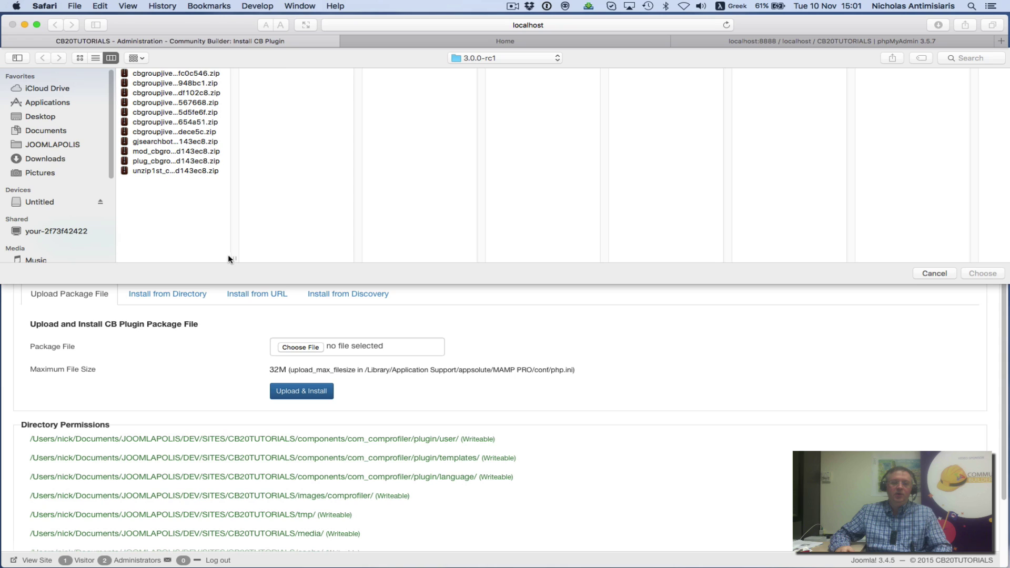
pyautogui.moveTo(230, 256); pyautogui.dragTo(422, 258)
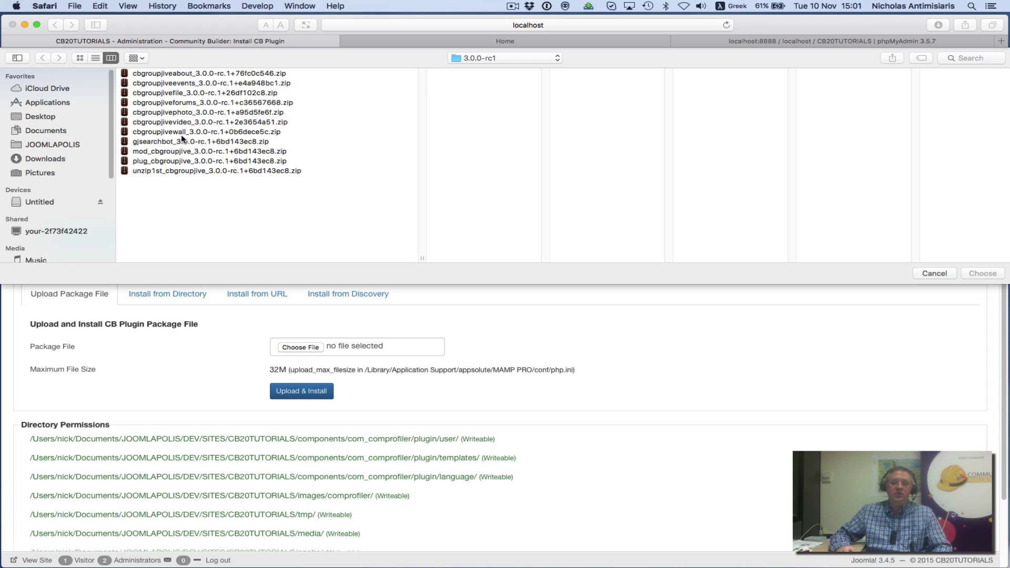
pyautogui.click(934, 274)
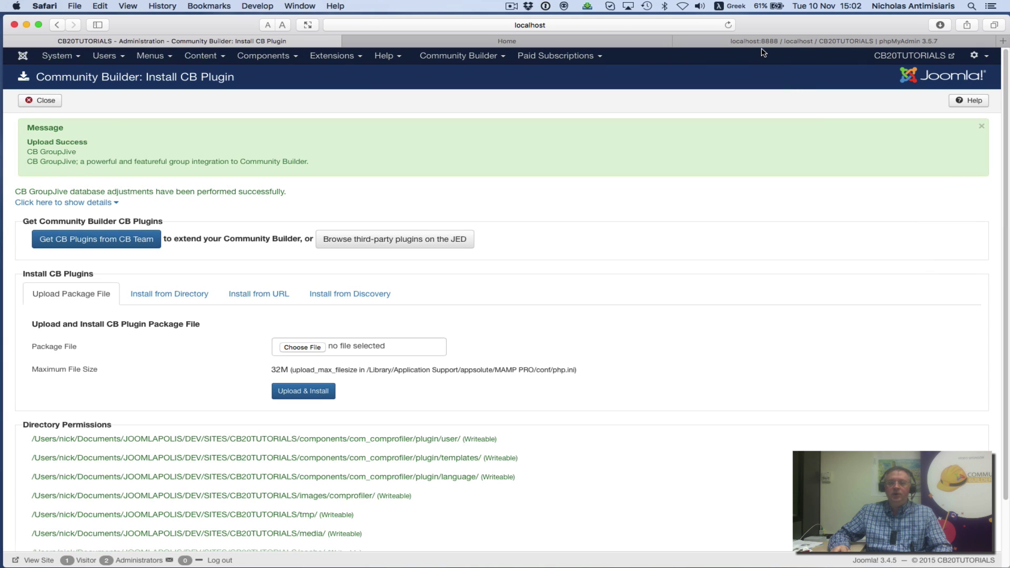
pyautogui.click(512, 6)
pyautogui.click(526, 39)
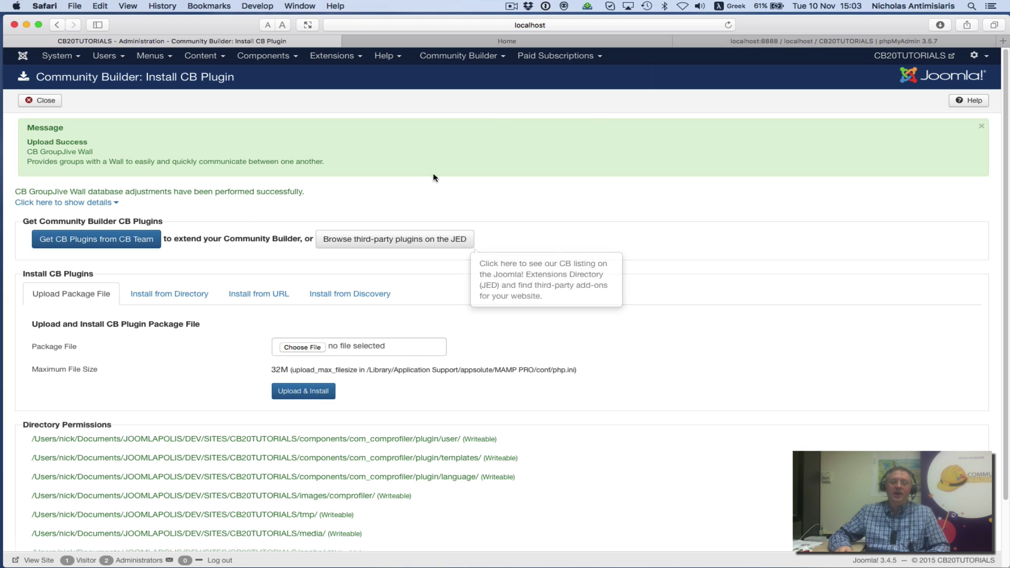
# Install the mod_cbgroupjive module zip through Extensions > Manage's Upload Package File tab.
pyautogui.click(332, 56)
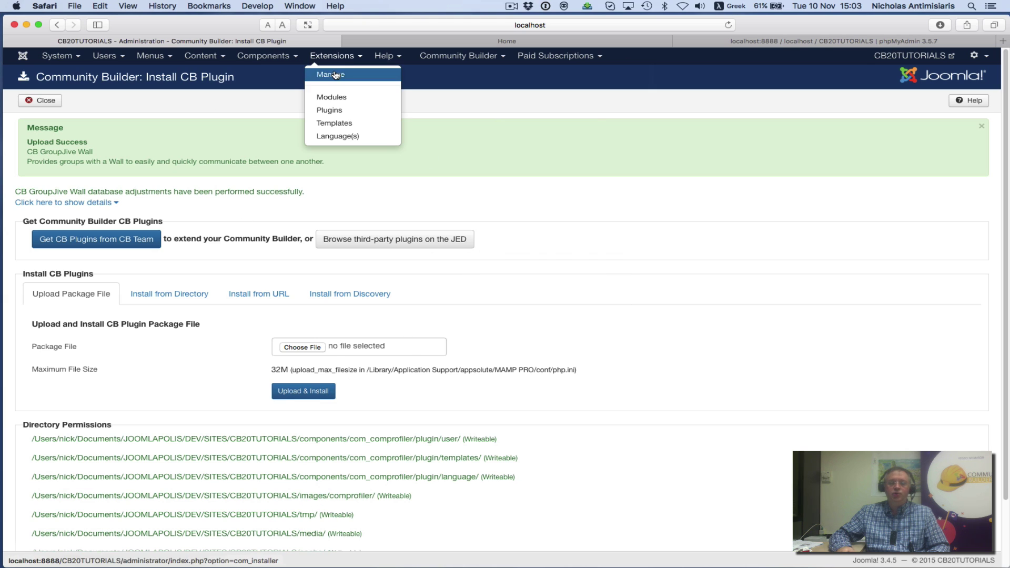
pyautogui.click(330, 74)
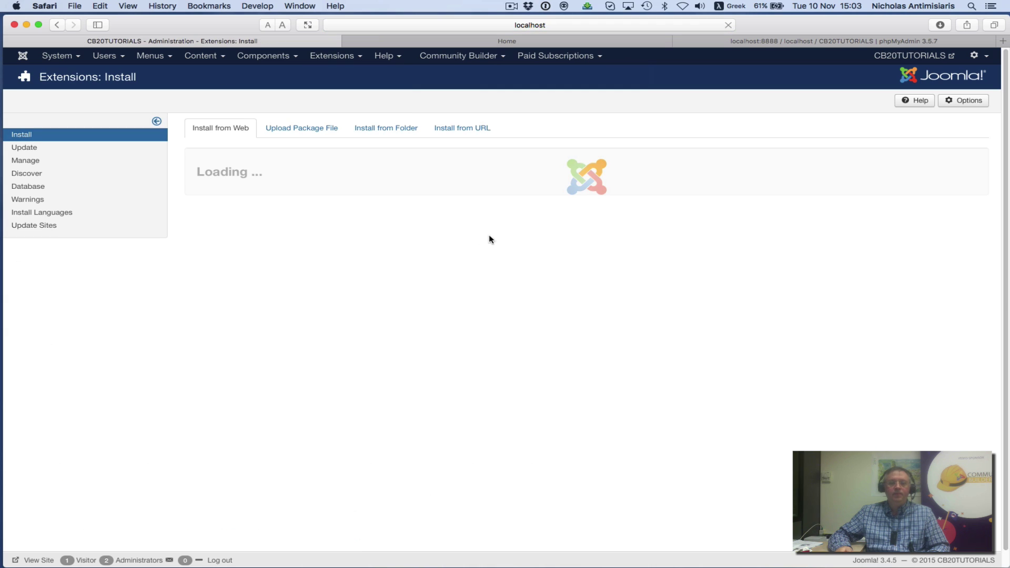
pyautogui.click(315, 129)
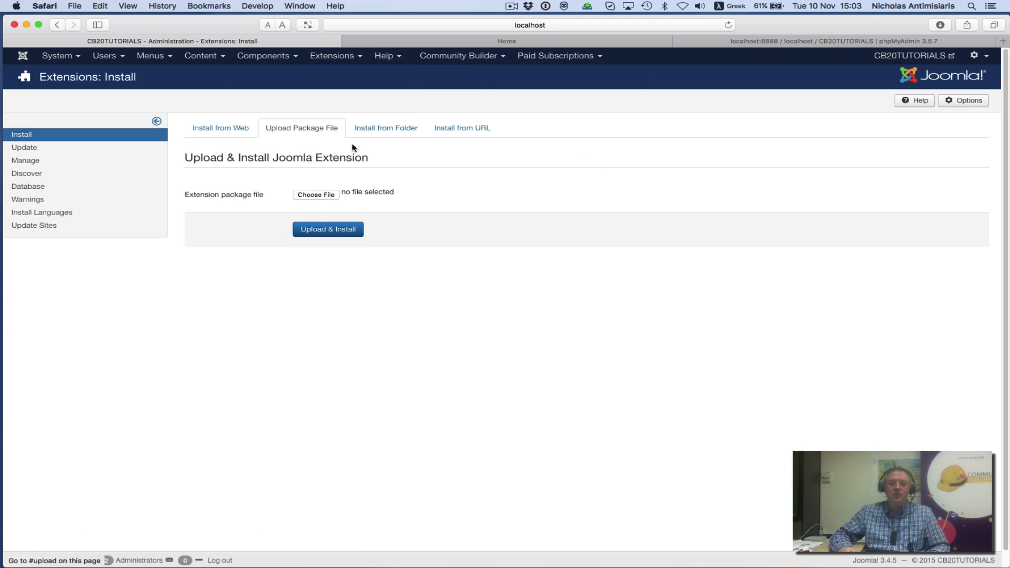
pyautogui.click(316, 196)
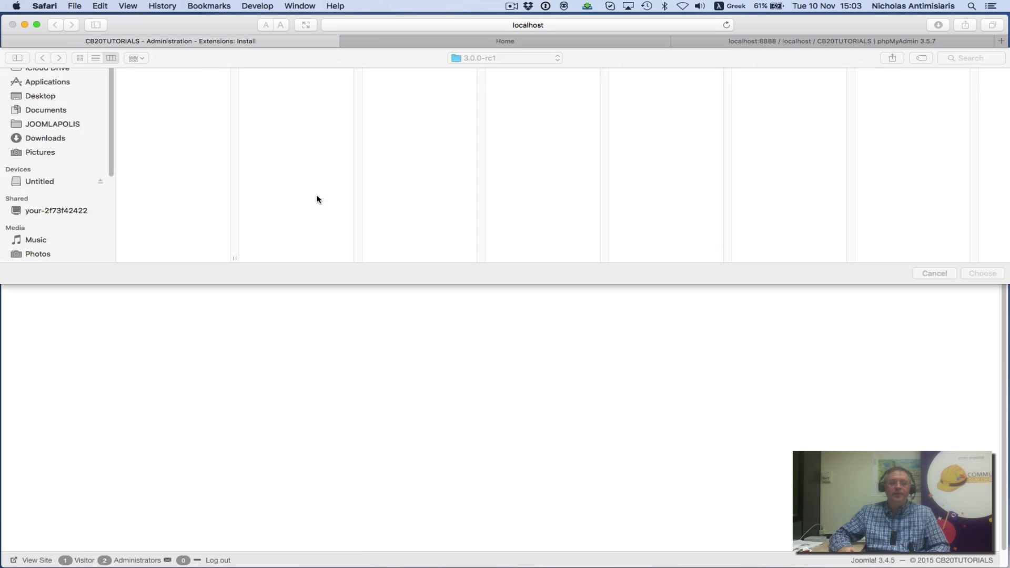
pyautogui.moveTo(236, 259); pyautogui.dragTo(580, 254)
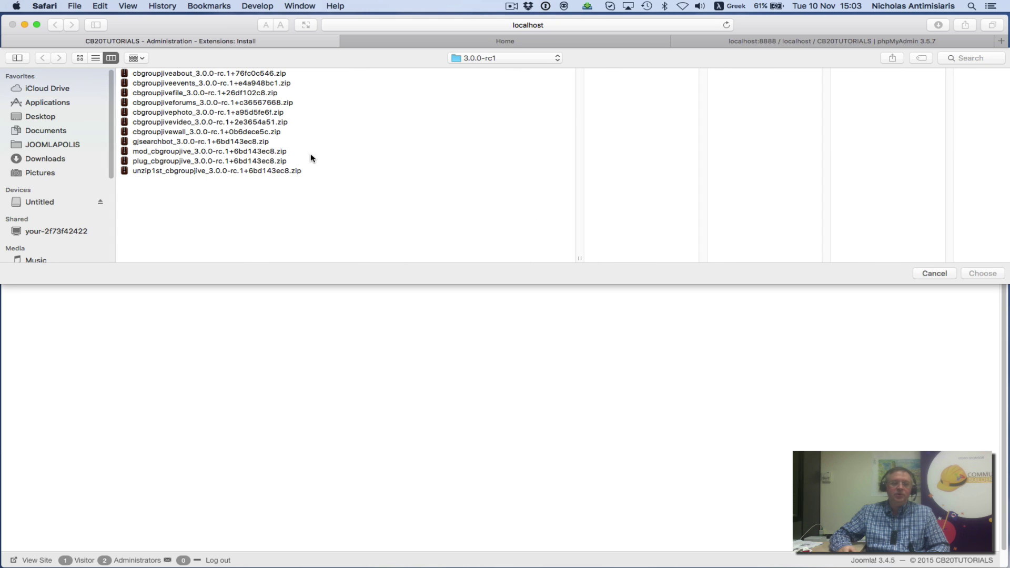
pyautogui.click(147, 152)
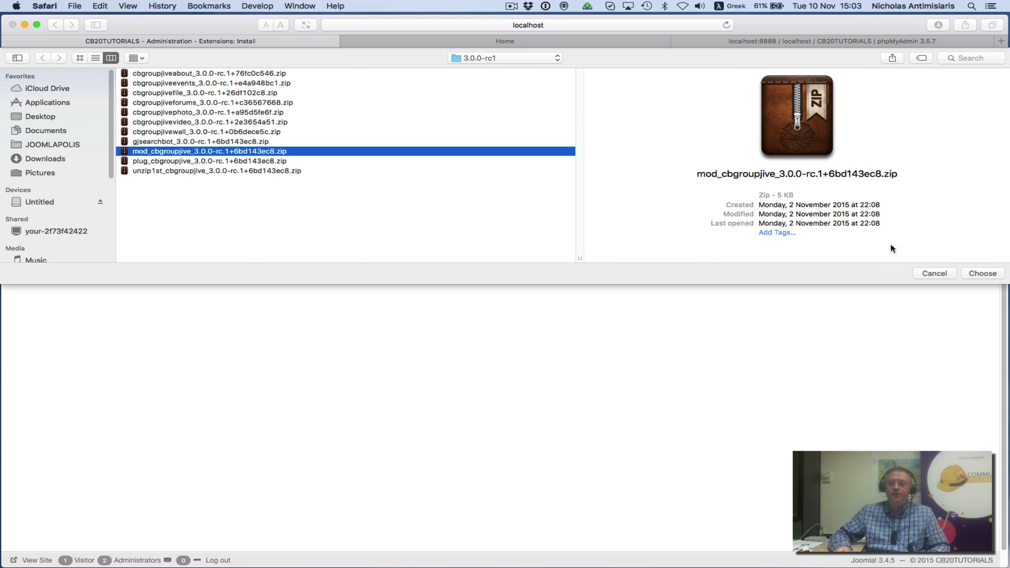
pyautogui.click(976, 273)
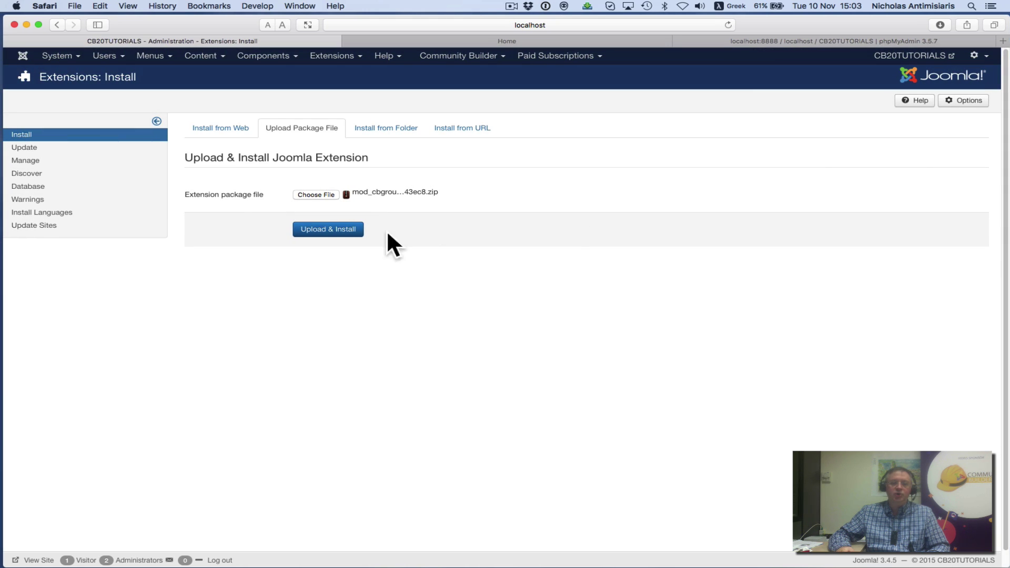
pyautogui.click(327, 237)
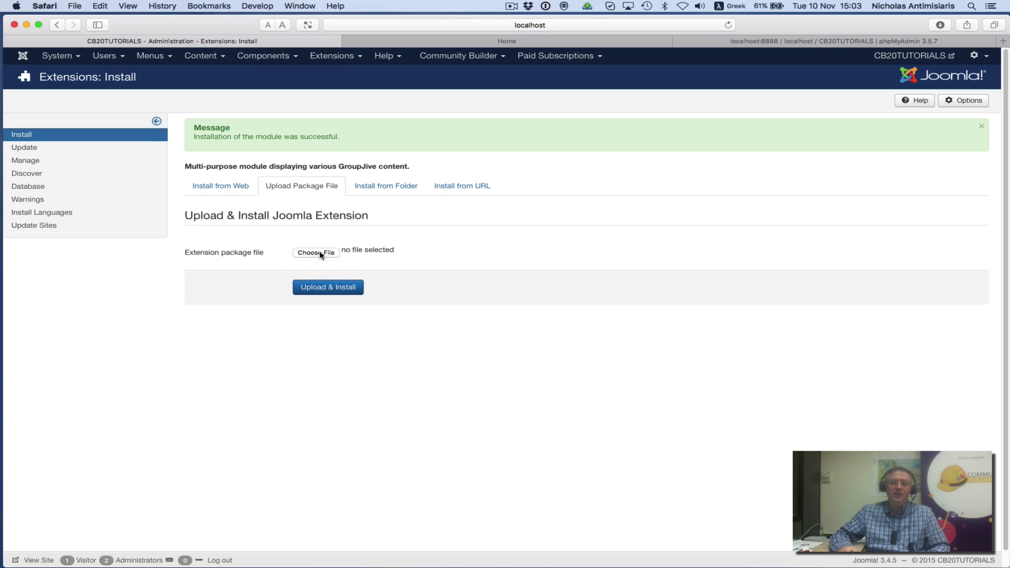
# Upload and install the gjsearchbot plugin zip for Joomla search.
pyautogui.click(319, 253)
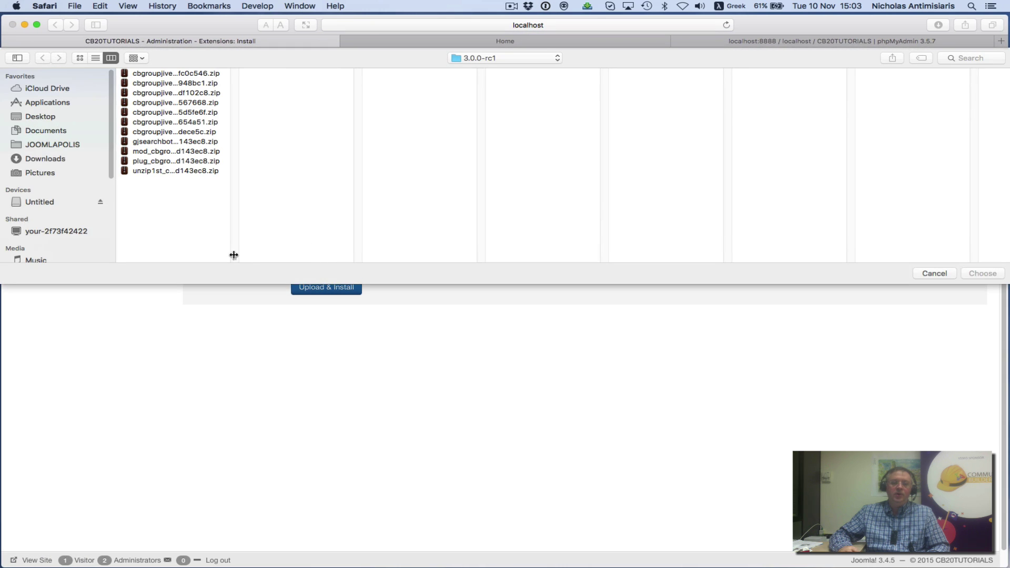
pyautogui.click(162, 142)
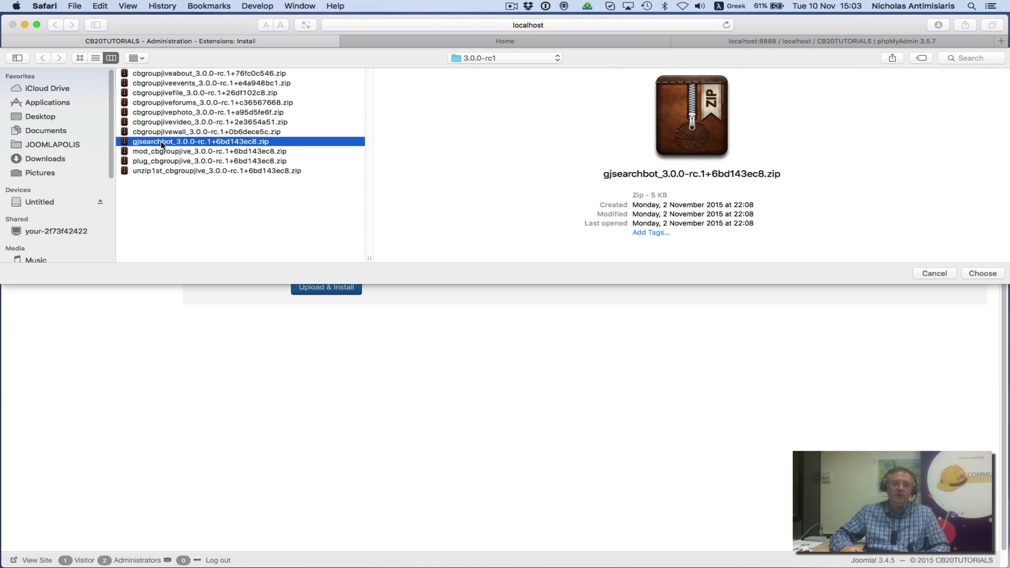
pyautogui.click(985, 274)
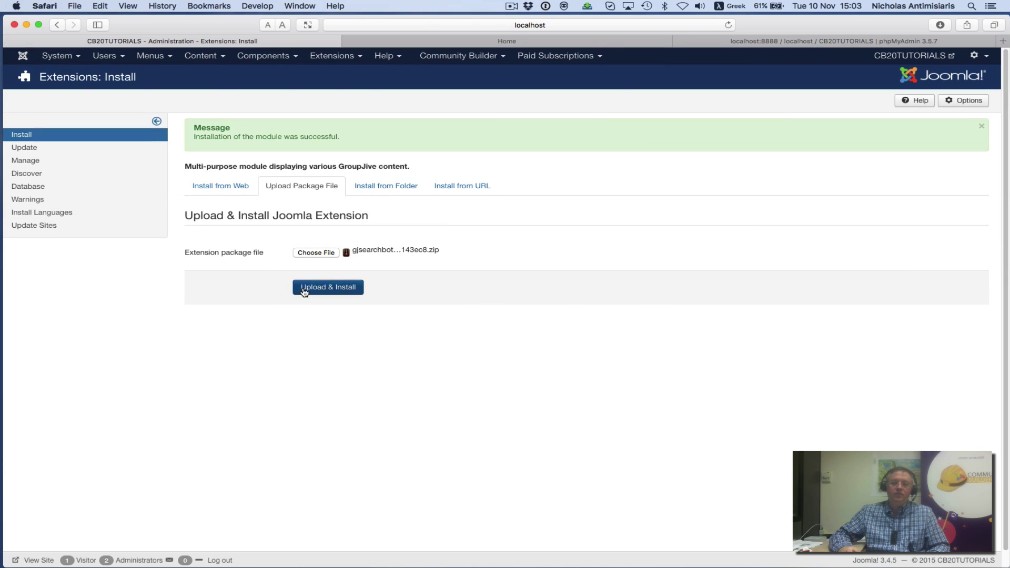
pyautogui.click(305, 288)
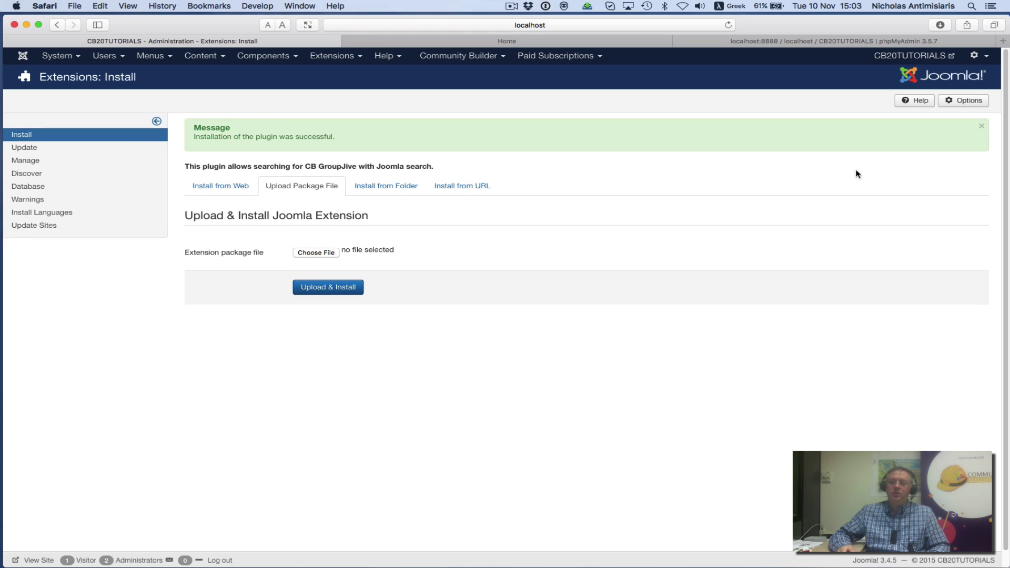
# Reload phpMyAdmin's CB20TUTORIALS table list and scroll to the empty wpdgf_groupjive tables.
pyautogui.click(774, 45)
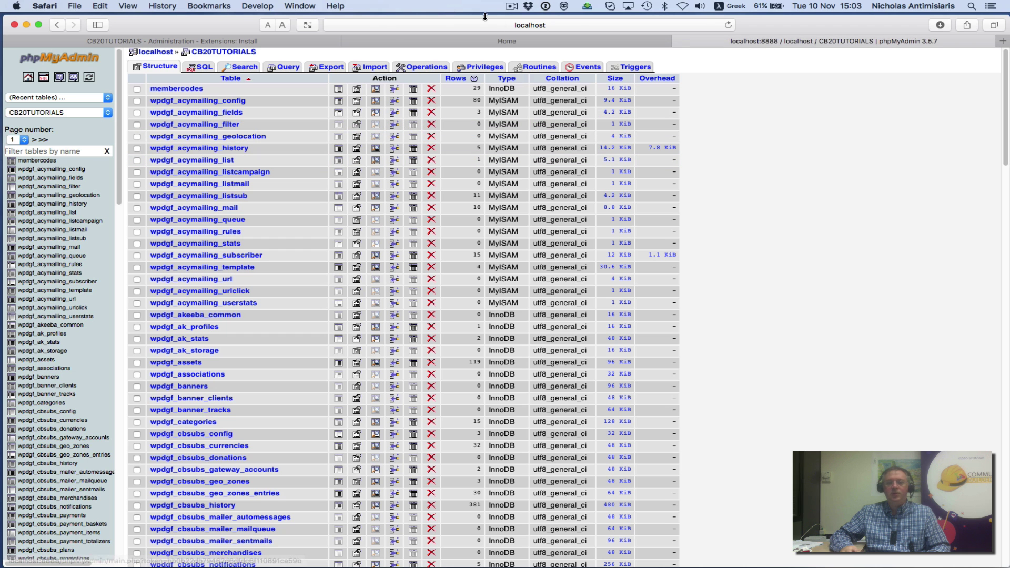
pyautogui.click(728, 25)
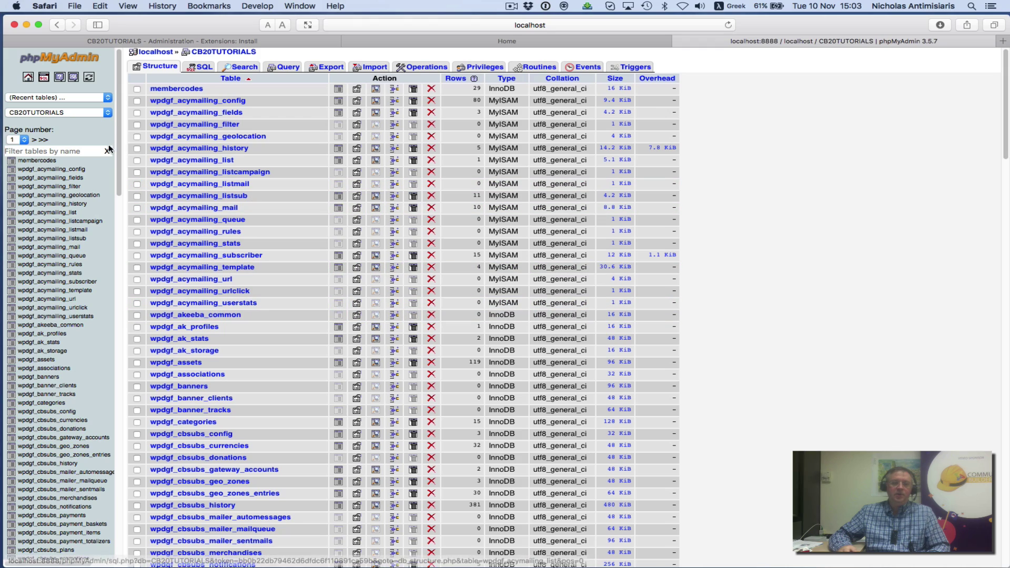
pyautogui.scroll(-20, 244, 250)
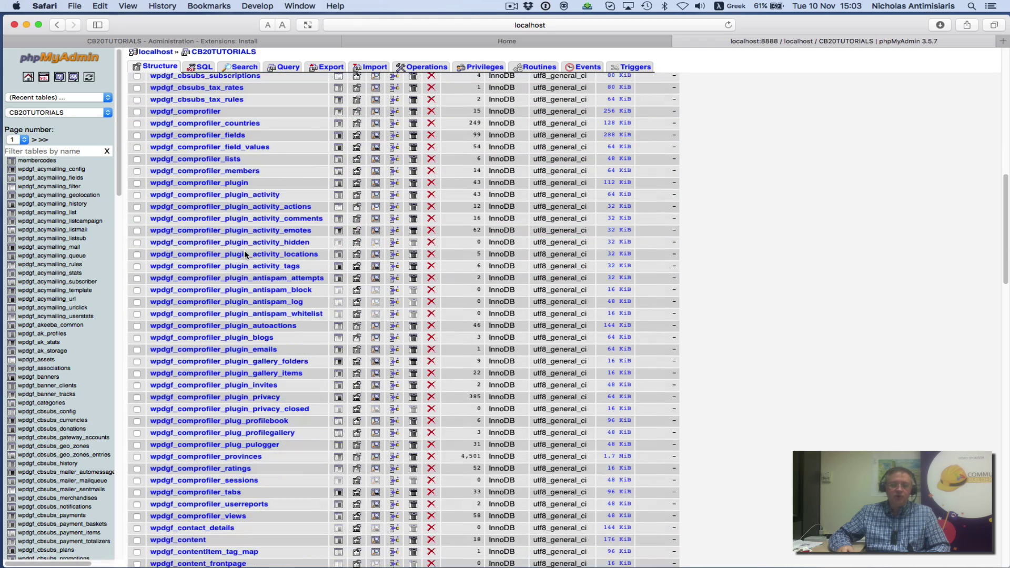
pyautogui.scroll(-15, 246, 256)
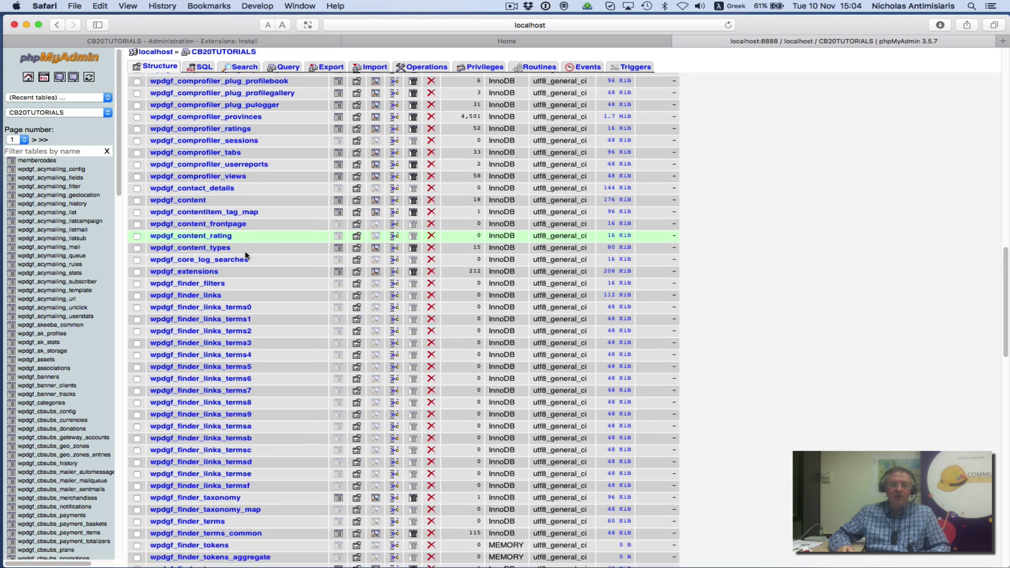
pyautogui.scroll(-8, 247, 256)
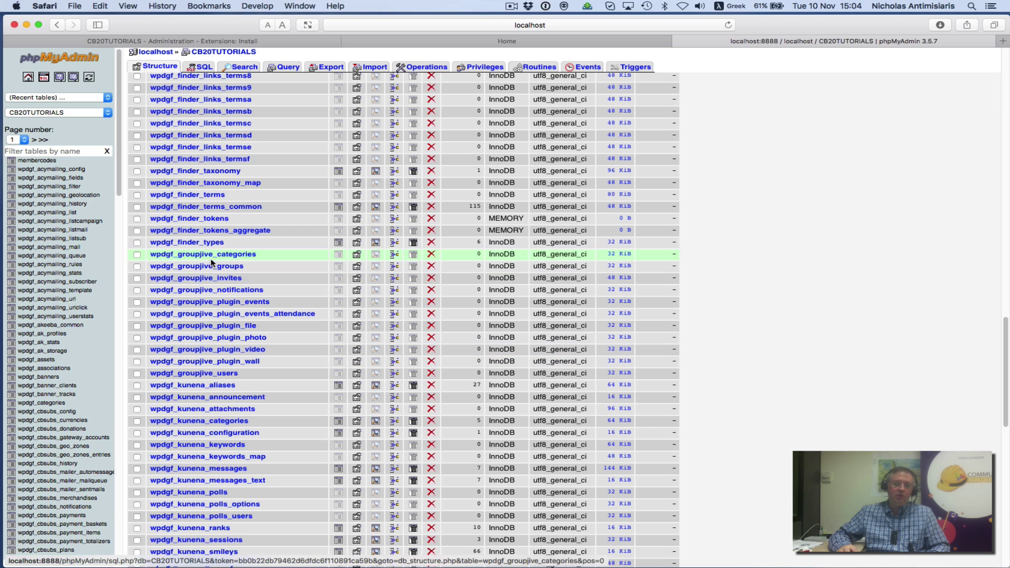
# Open Community Builder's Plugin Management and scroll to the unpublished CB GroupJive 3.0.0-rc.1 plugins.
pyautogui.click(199, 39)
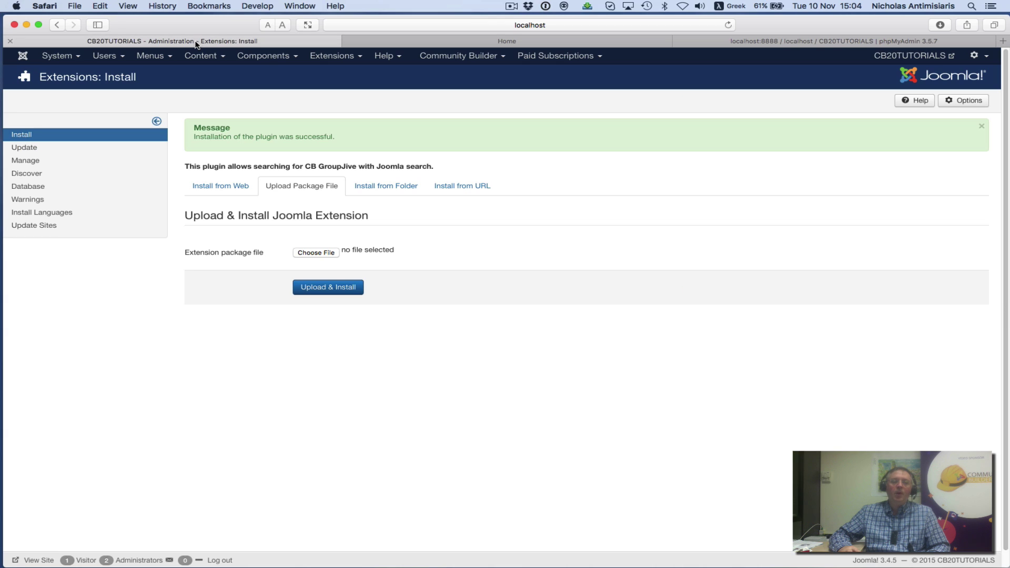
pyautogui.click(440, 54)
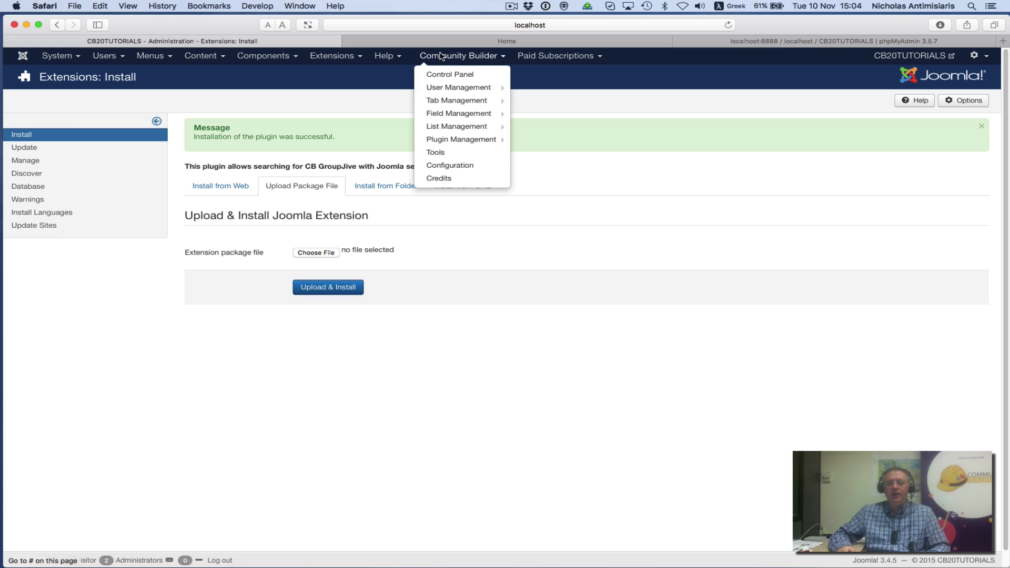
pyautogui.click(452, 142)
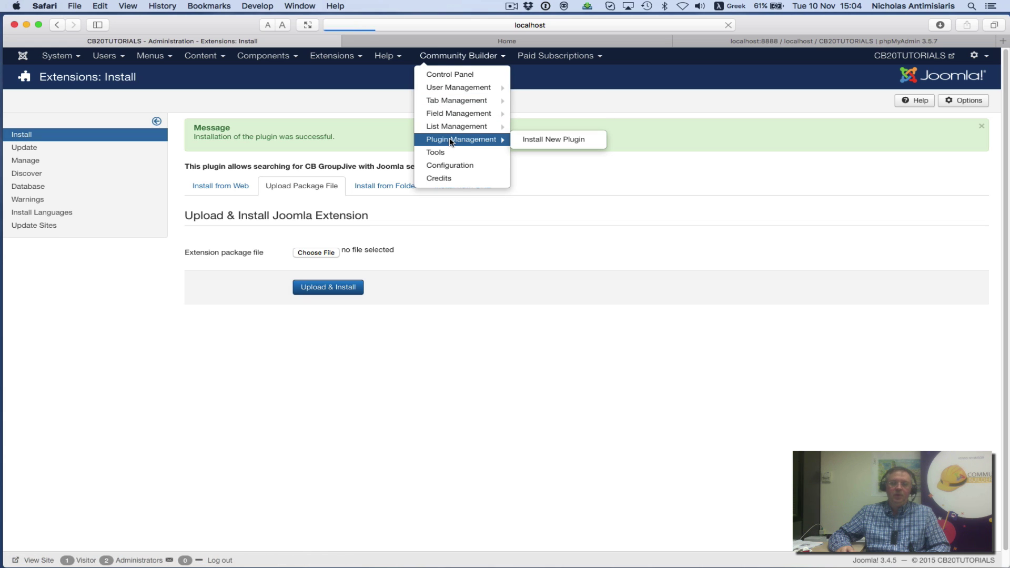
pyautogui.scroll(-4, 200, 371)
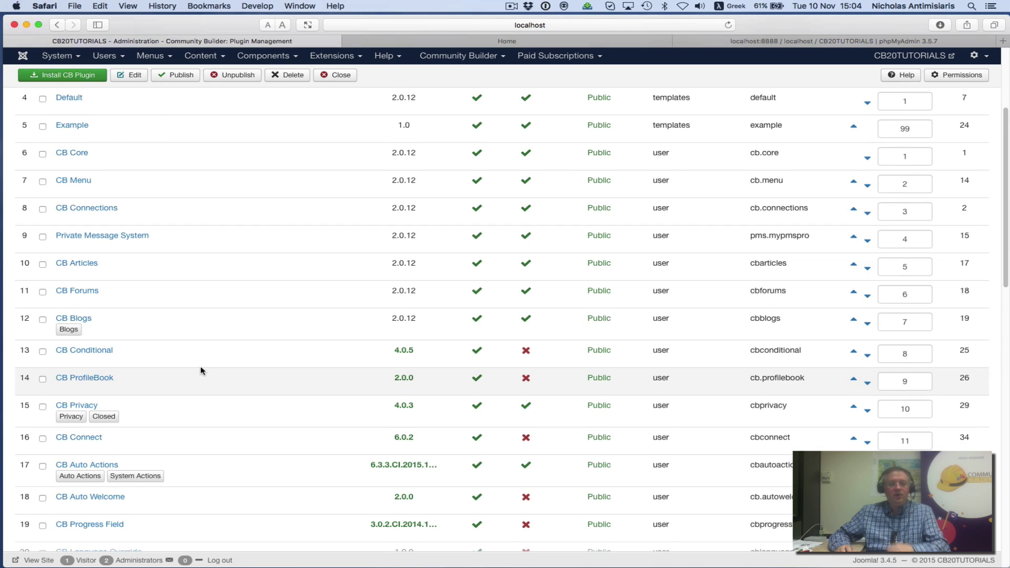
pyautogui.scroll(-12, 199, 371)
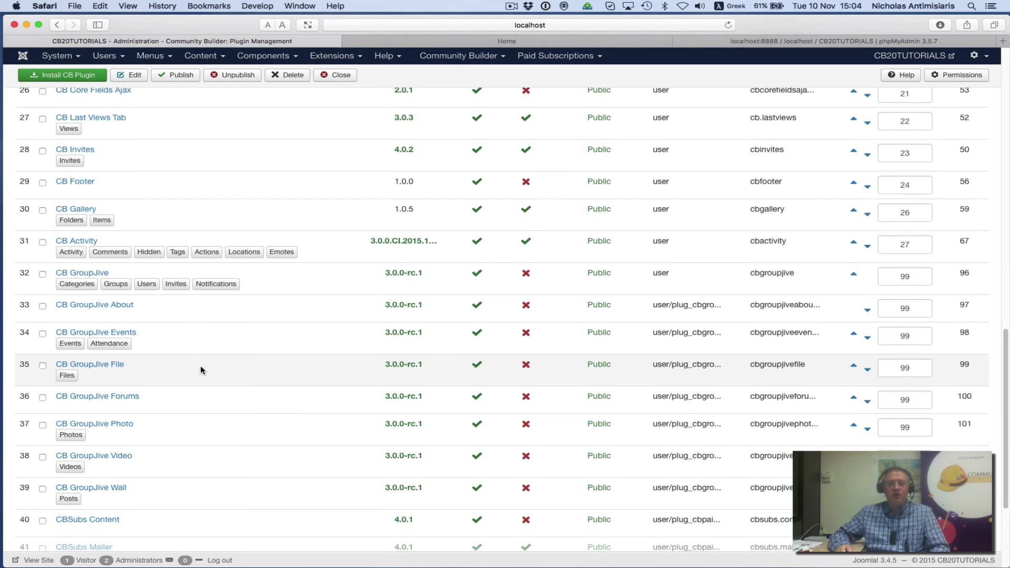
pyautogui.scroll(-1, 200, 372)
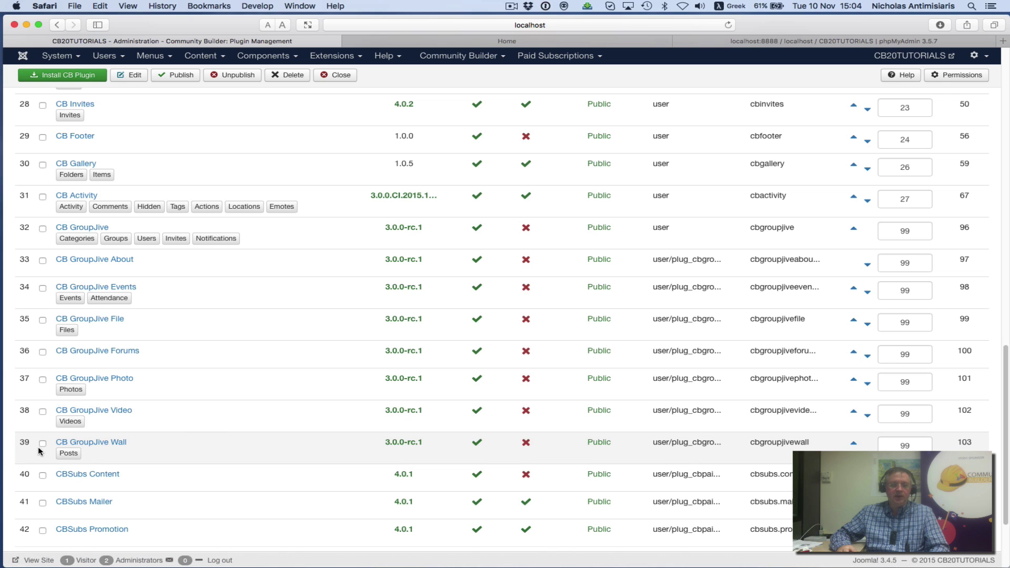
# Select the eight CB GroupJive plugins (main, About, Events, File, Forums, Photo, Video, Wall) and publish them.
pyautogui.click(43, 445)
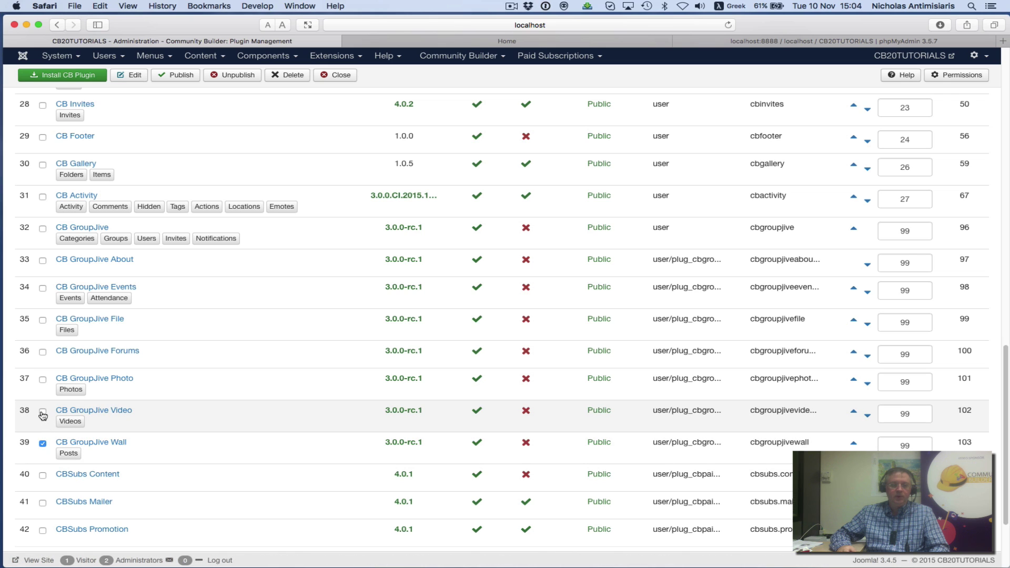
pyautogui.click(43, 413)
pyautogui.click(44, 380)
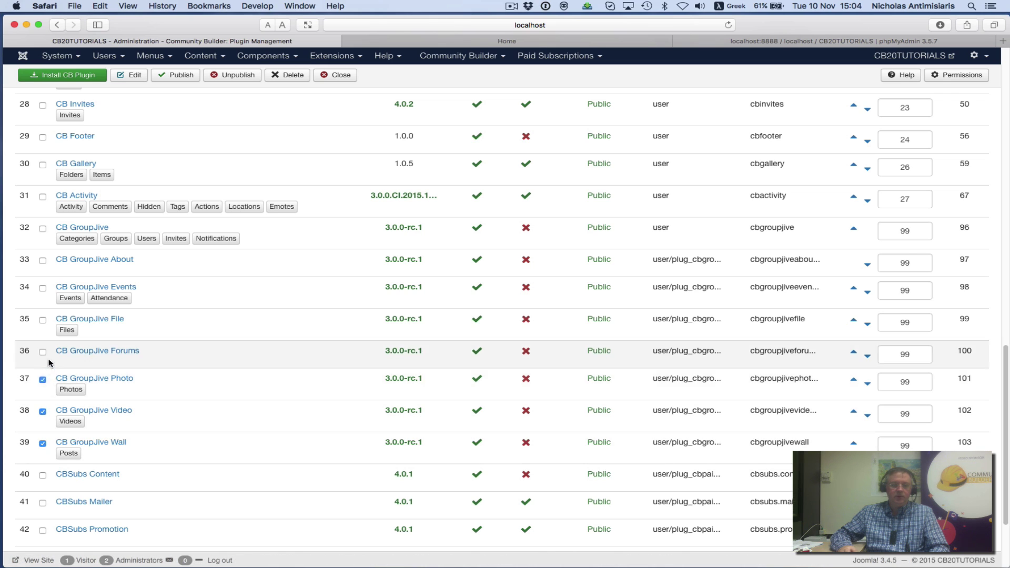
pyautogui.click(43, 352)
pyautogui.click(43, 320)
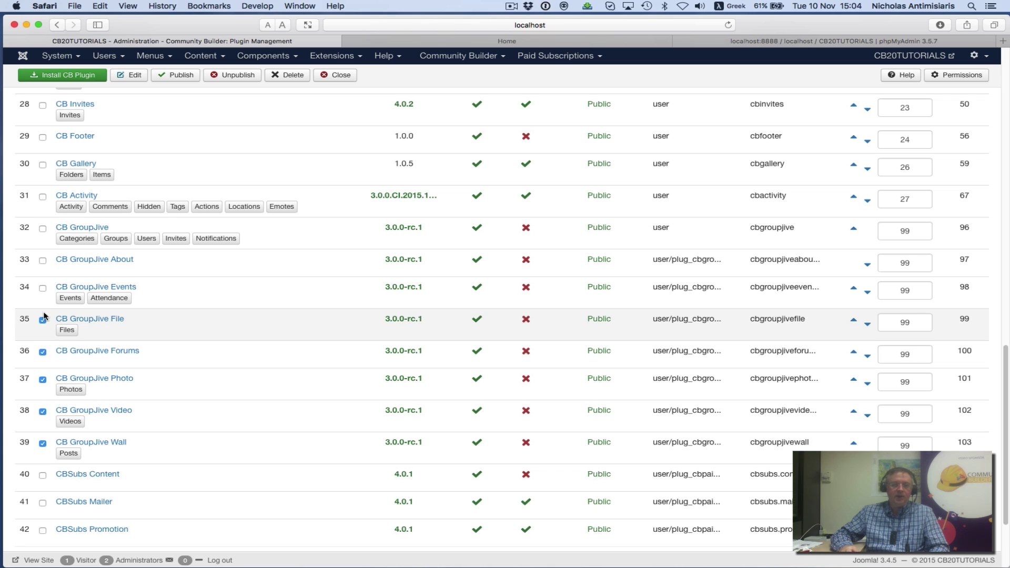
pyautogui.click(43, 262)
pyautogui.click(43, 230)
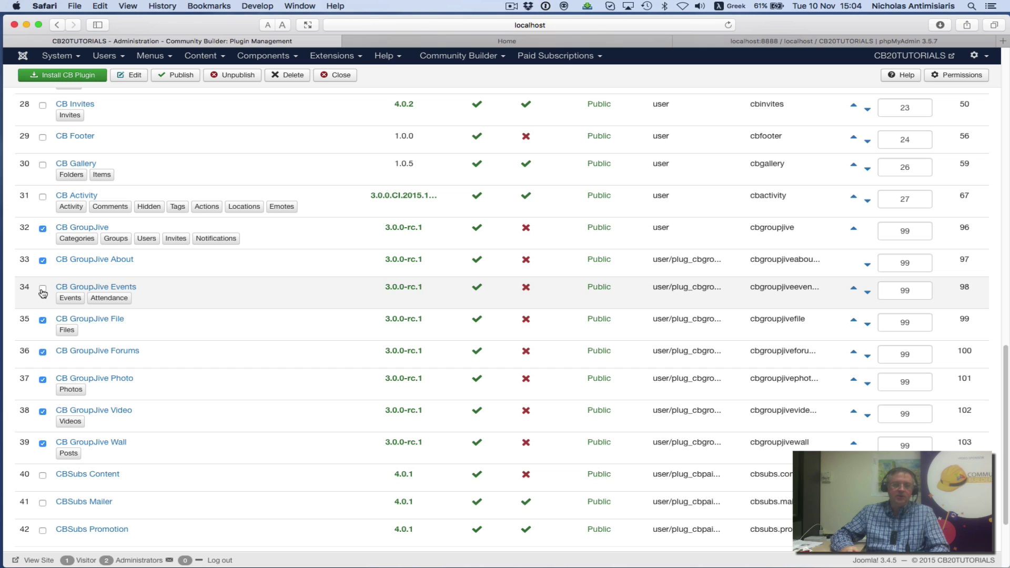
pyautogui.click(43, 290)
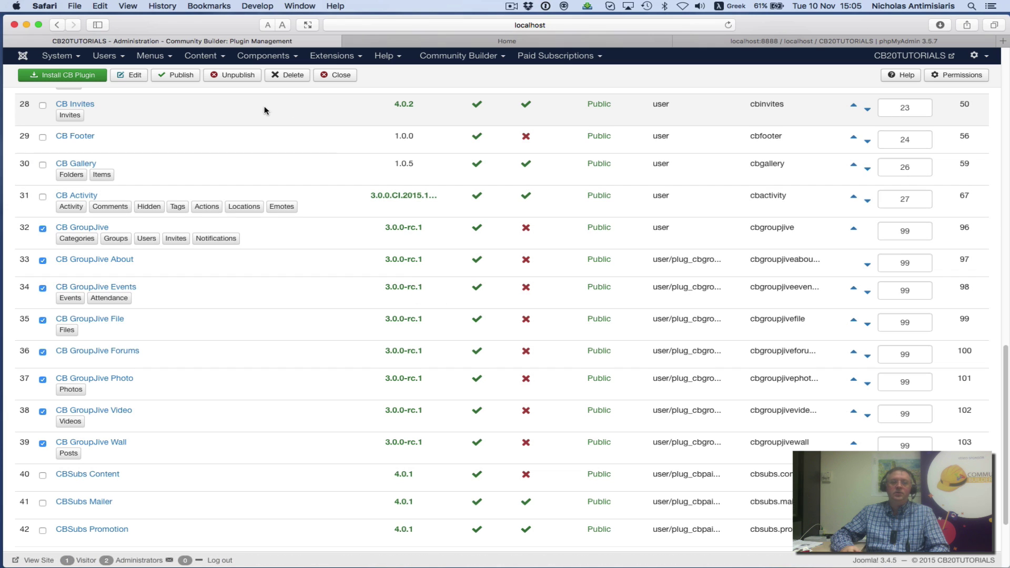
pyautogui.click(178, 77)
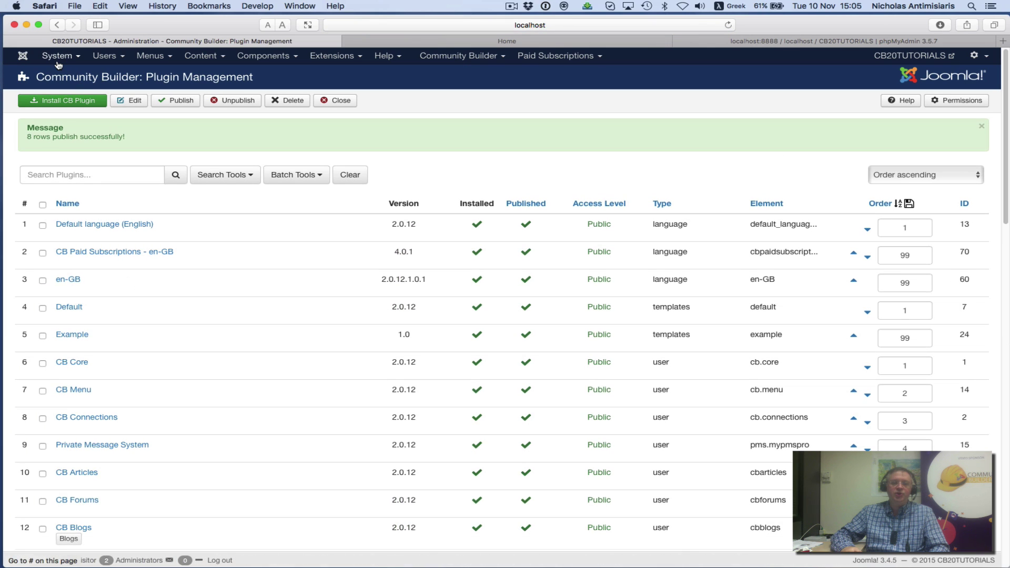
# Reload the plugin list and inspect the new GroupJive admin menu and published plugins.
pyautogui.click(444, 55)
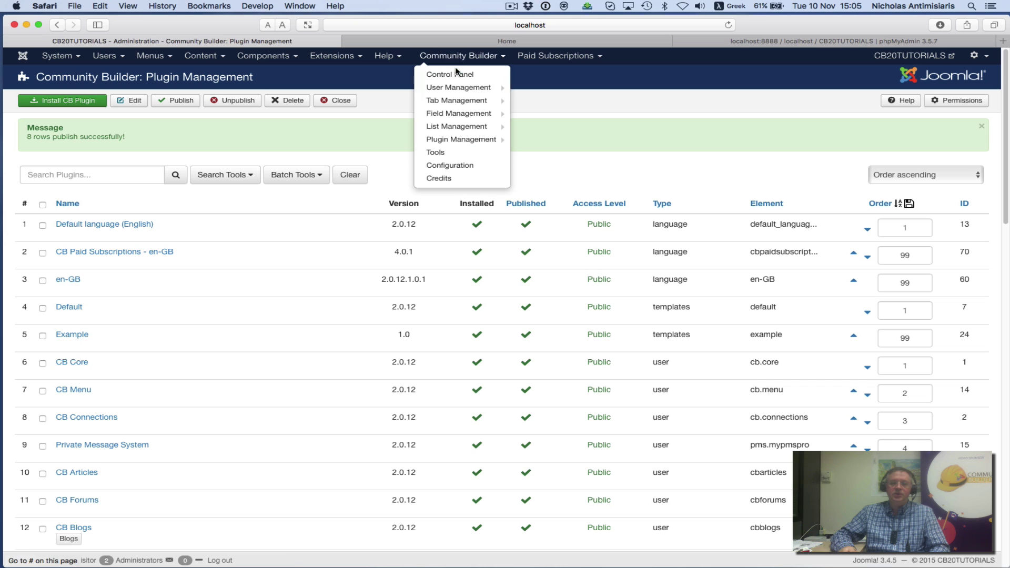
pyautogui.click(456, 140)
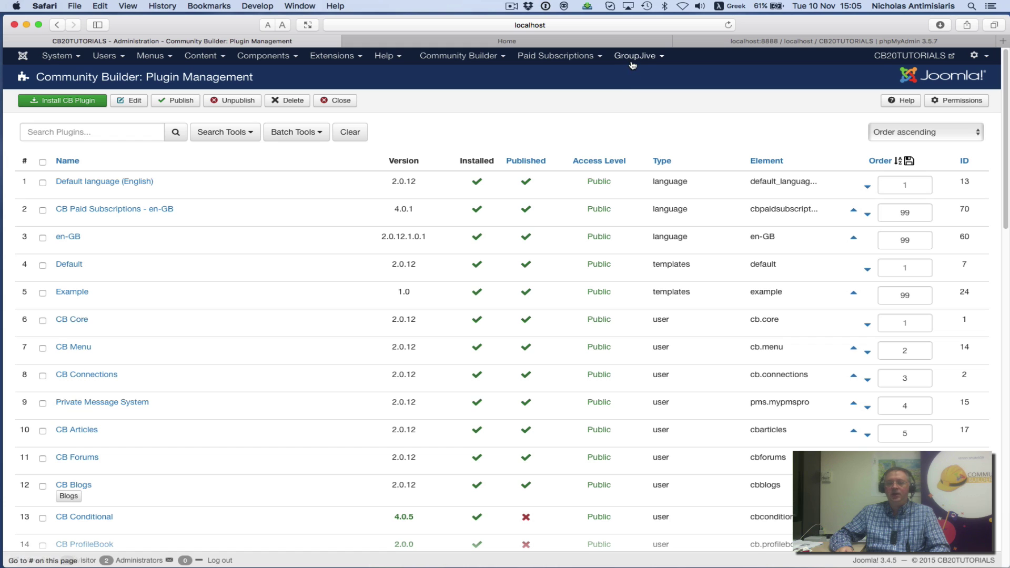
pyautogui.click(627, 58)
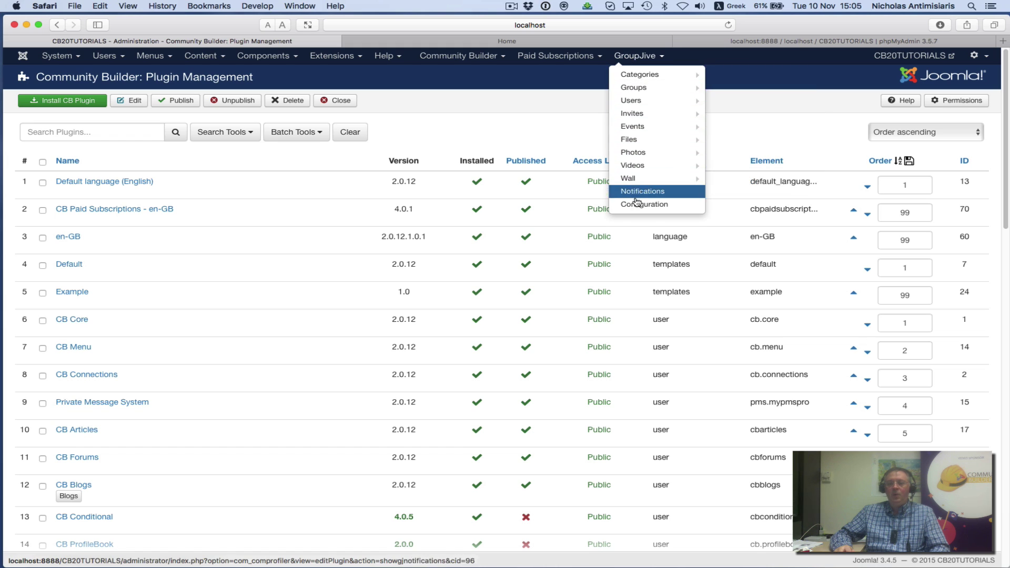
pyautogui.moveTo(637, 151)
pyautogui.moveTo(639, 94)
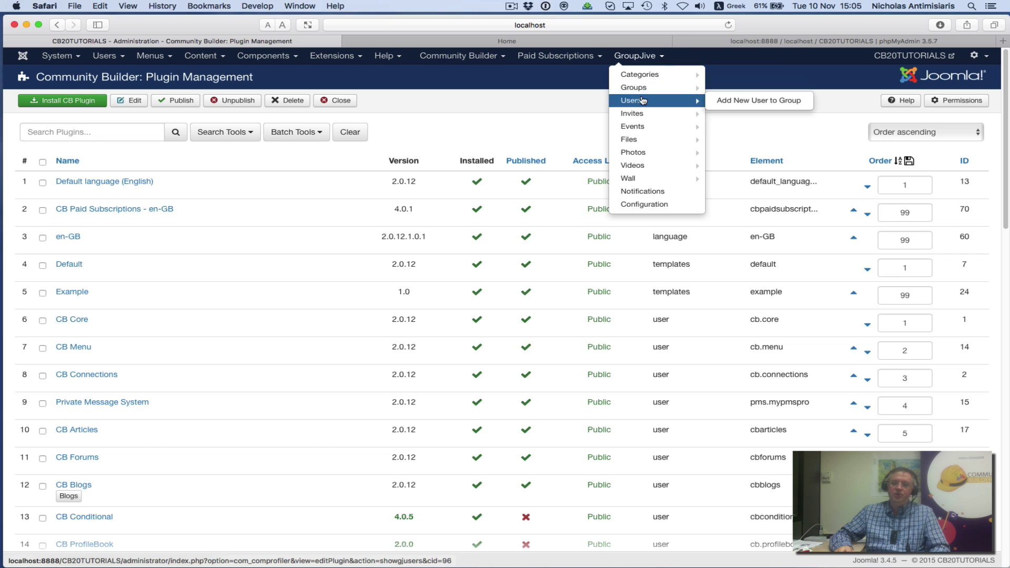
pyautogui.click(507, 126)
pyautogui.scroll(-15, 505, 126)
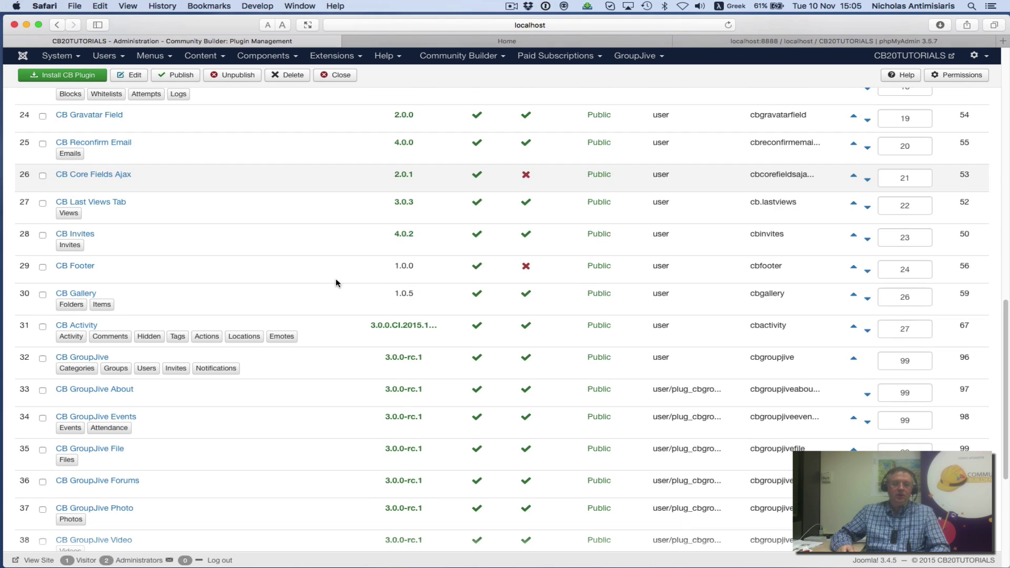
pyautogui.scroll(-5, 274, 302)
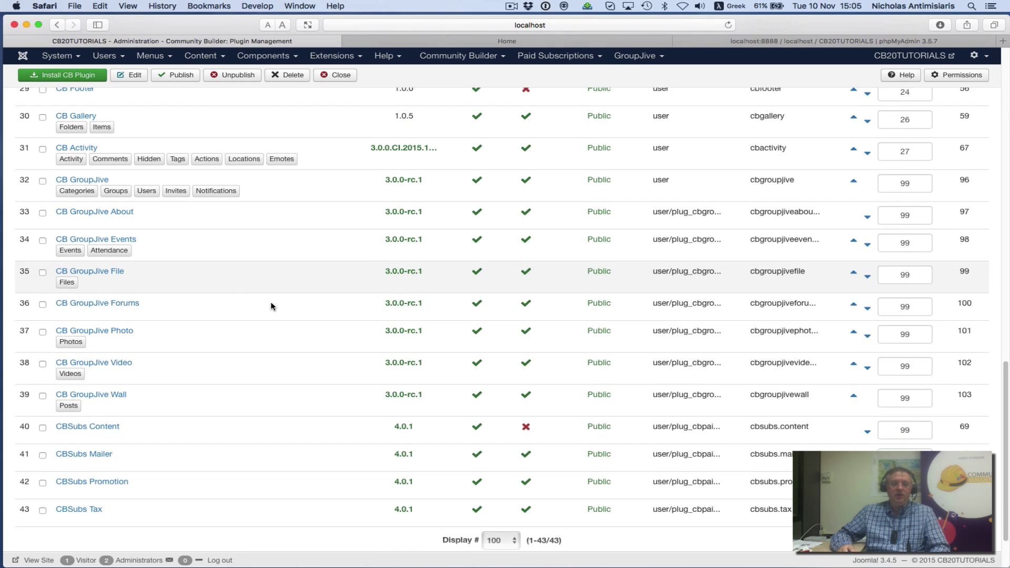
pyautogui.scroll(-1, 271, 307)
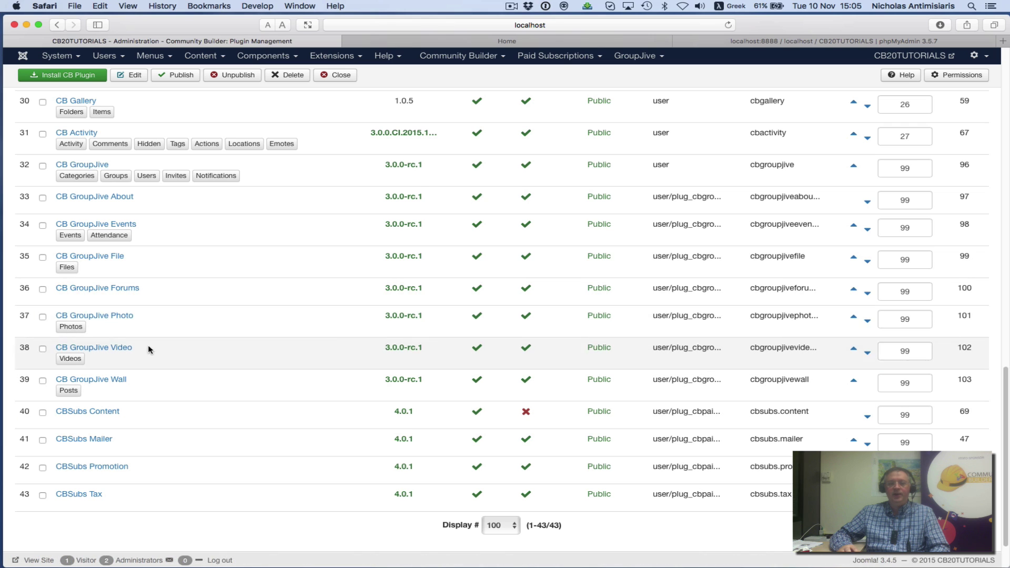
# Open the GroupJive admin menu to reach Categories.
pyautogui.click(638, 58)
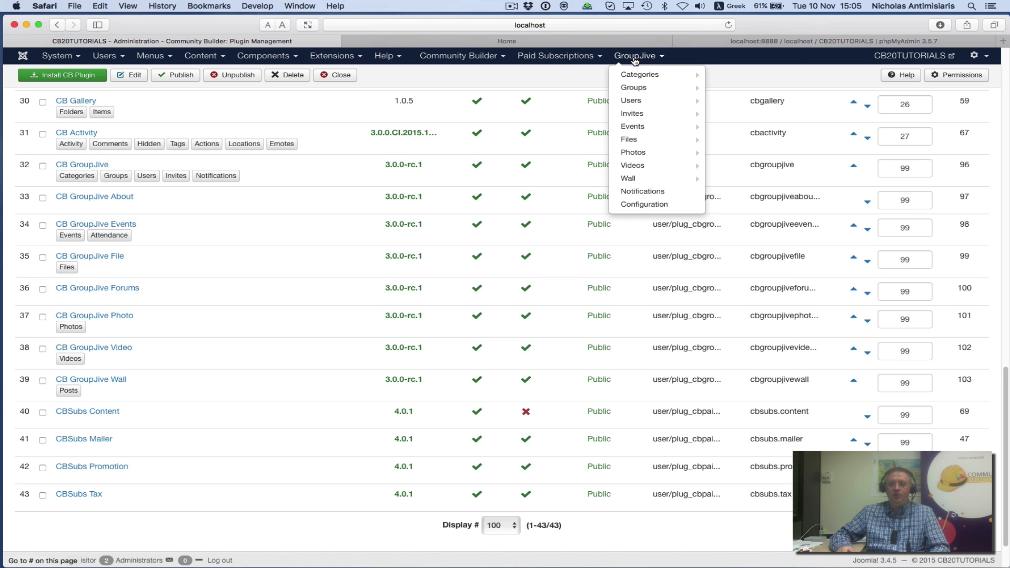
pyautogui.moveTo(626, 113)
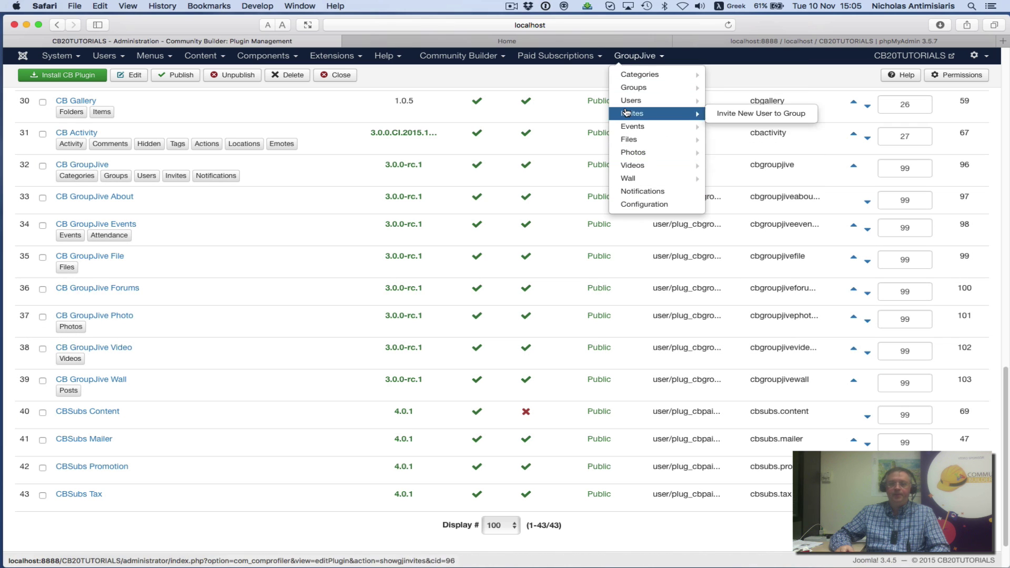
pyautogui.click(505, 87)
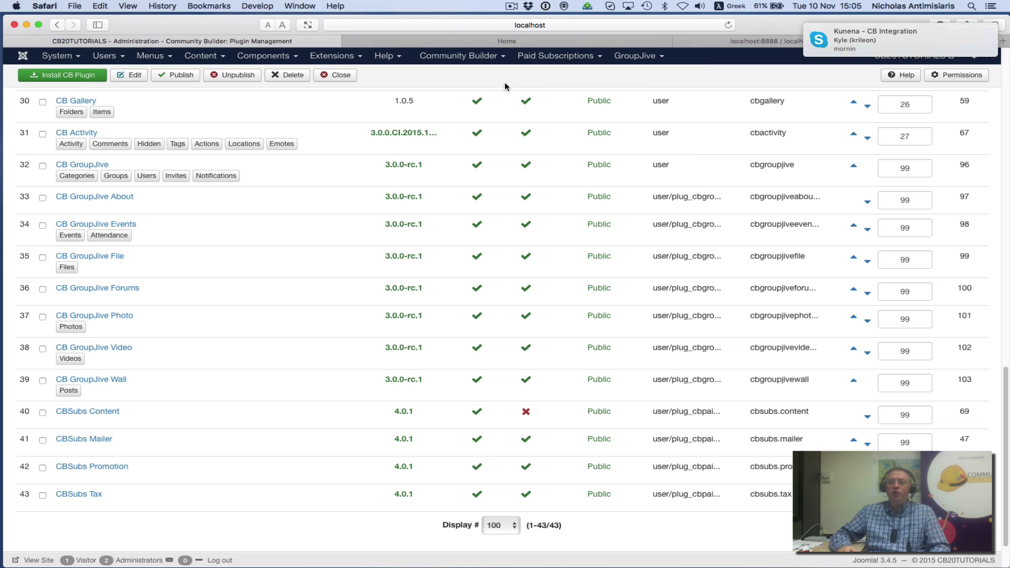
pyautogui.click(627, 58)
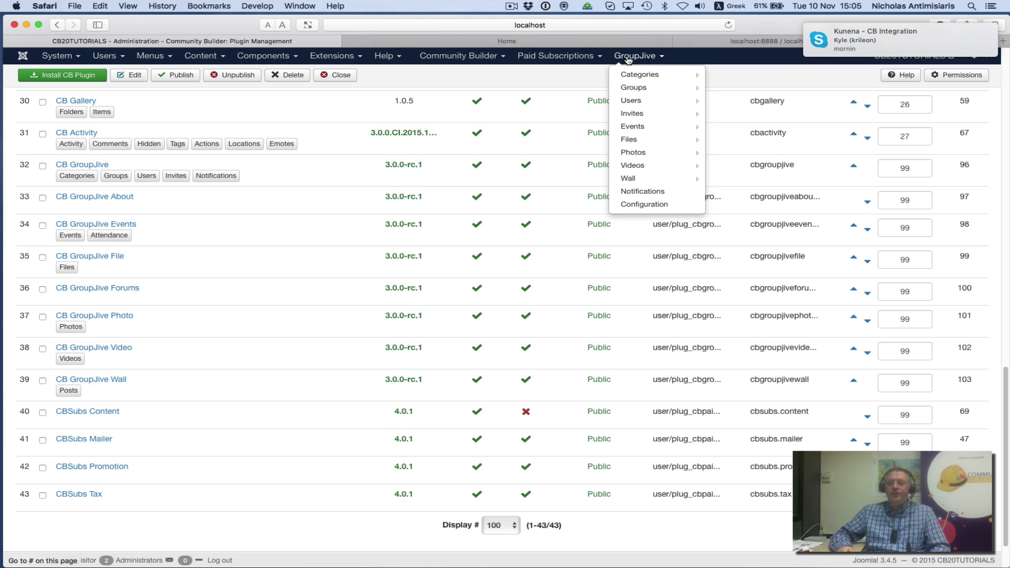
pyautogui.moveTo(631, 74)
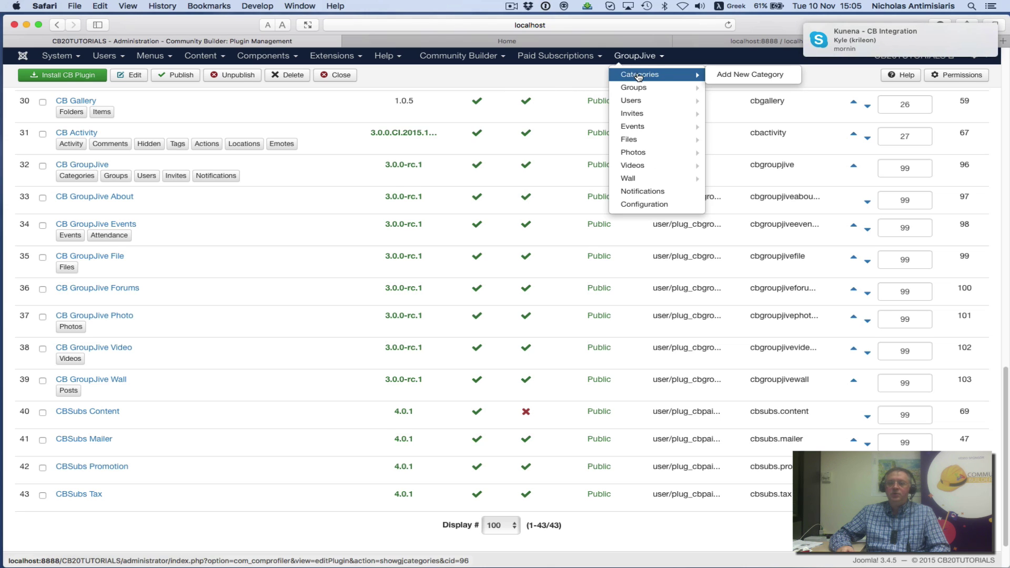
# Start a new GroupJive category and enter the name Languages.
pyautogui.click(734, 74)
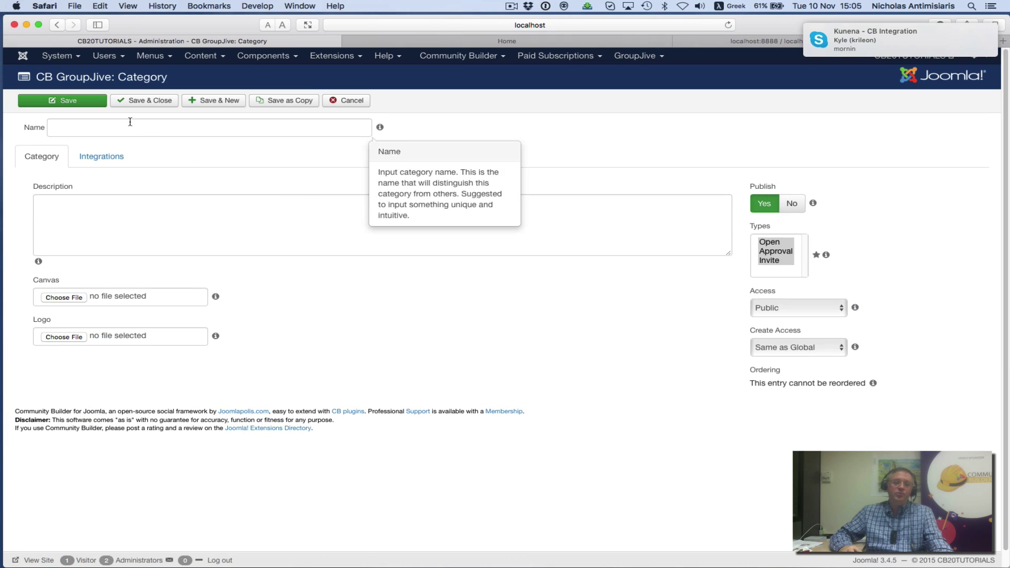
pyautogui.click(129, 125)
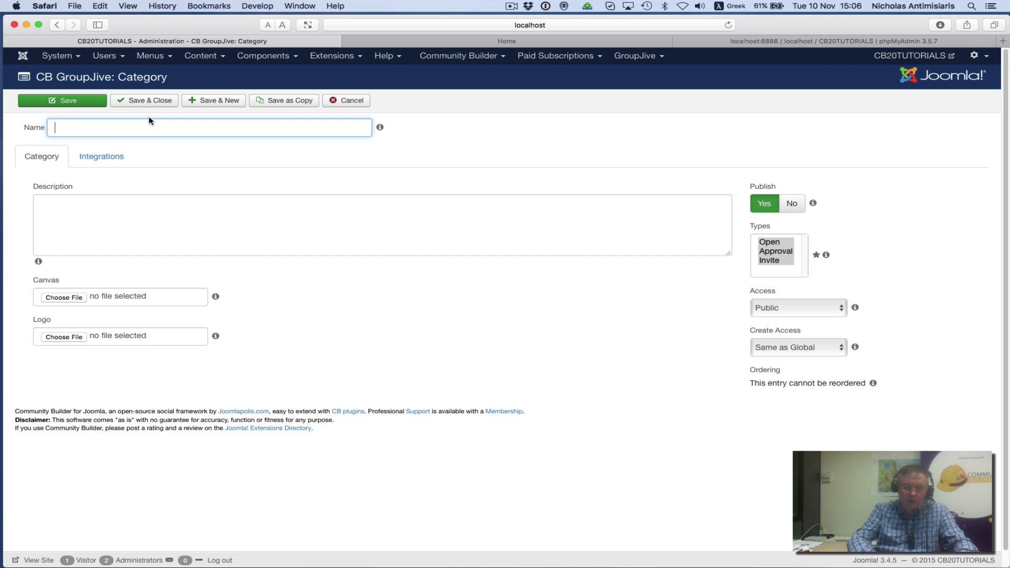
pyautogui.write('Λανγθαγ')
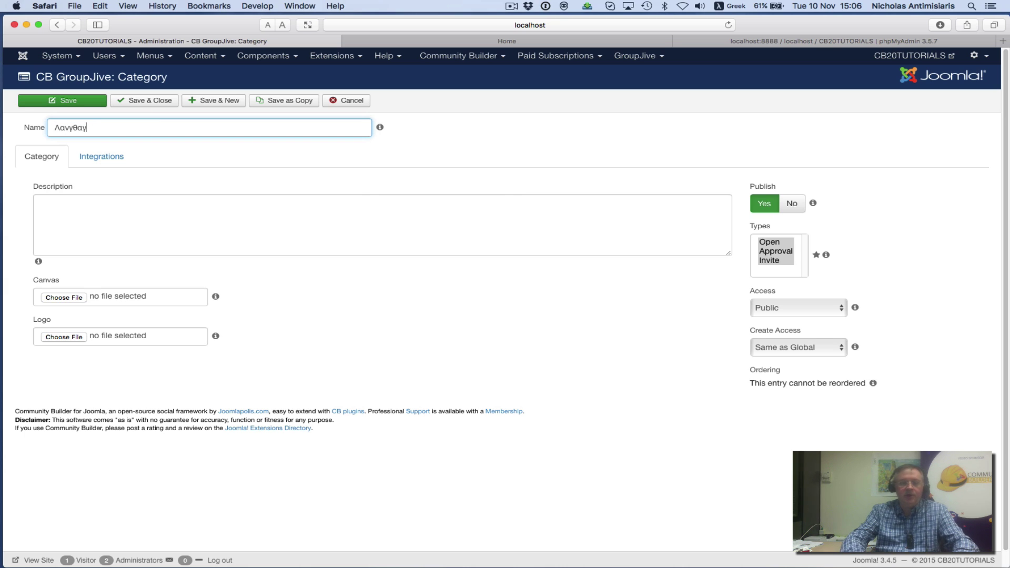
pyautogui.hotkey('ctrl', 'space')
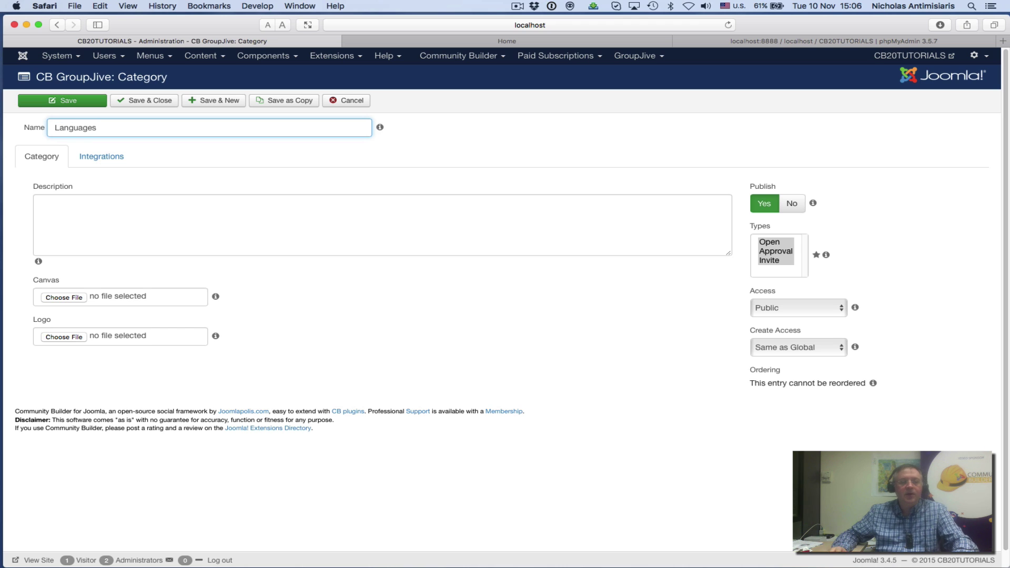
# Enter the description 'This category has GJ groups for translation projects'.
pyautogui.click(64, 228)
pyautogui.write('This category')
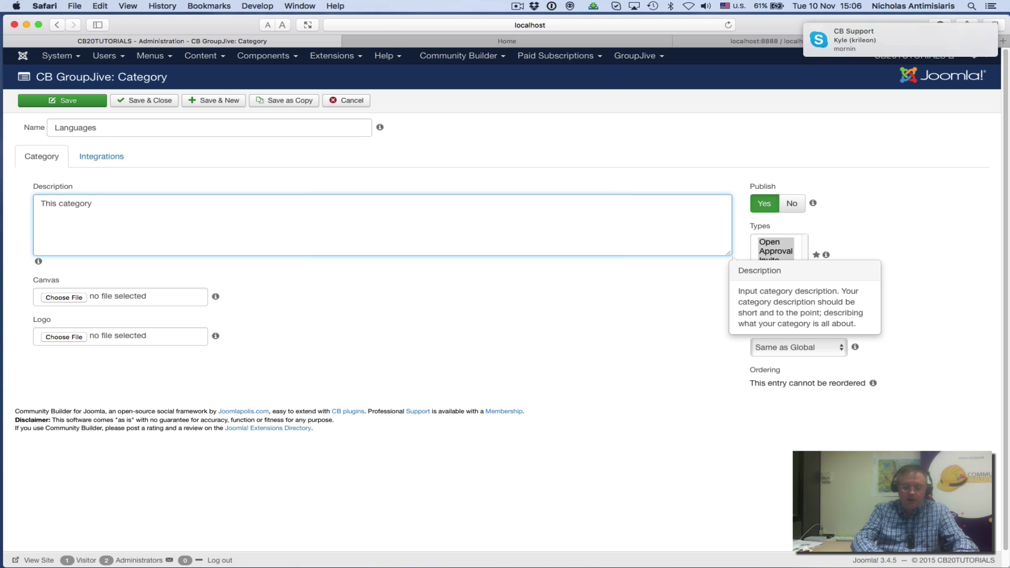
pyautogui.write(' has GJ groups for trans')
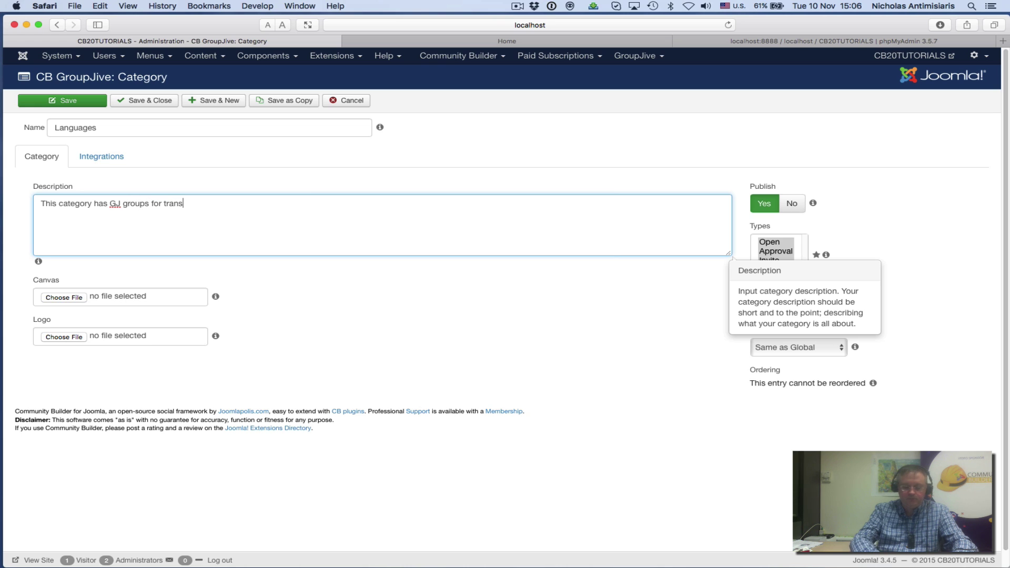
pyautogui.write('lation pro')
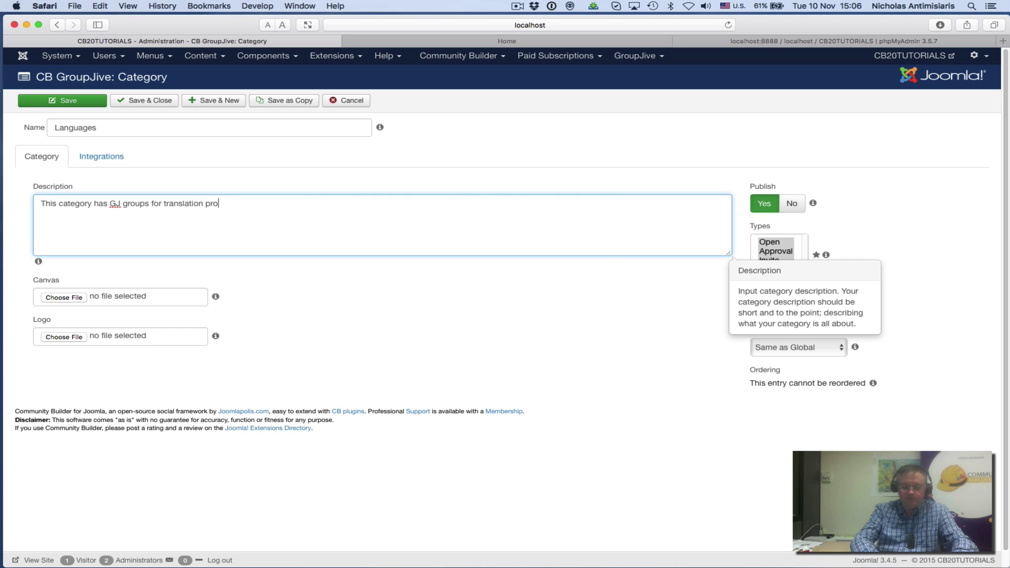
pyautogui.write('jects')
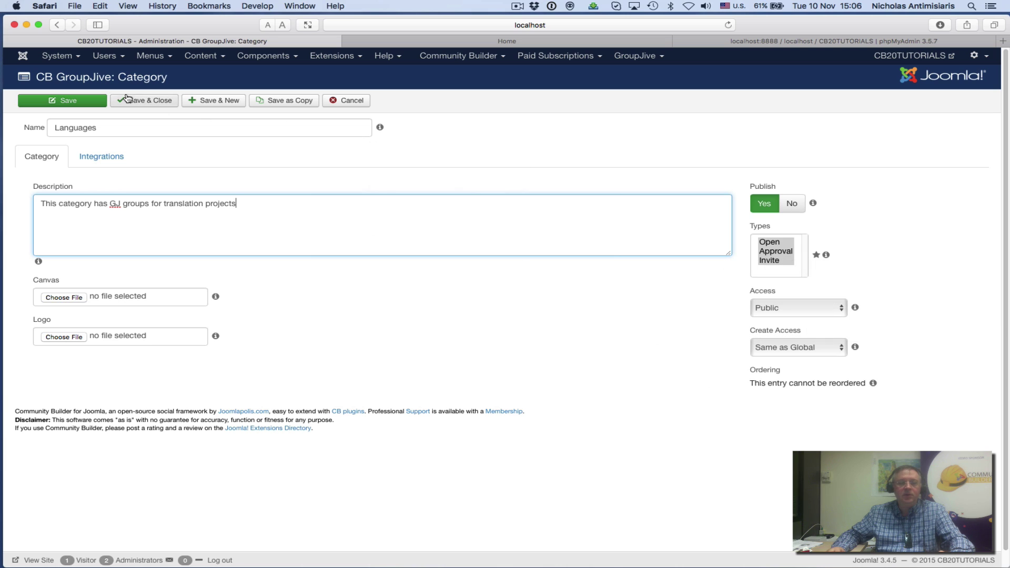
# Save Languages, then save a CB Add-ons category described 'Contains GJ groups about CB Add-ons'.
pyautogui.click(201, 102)
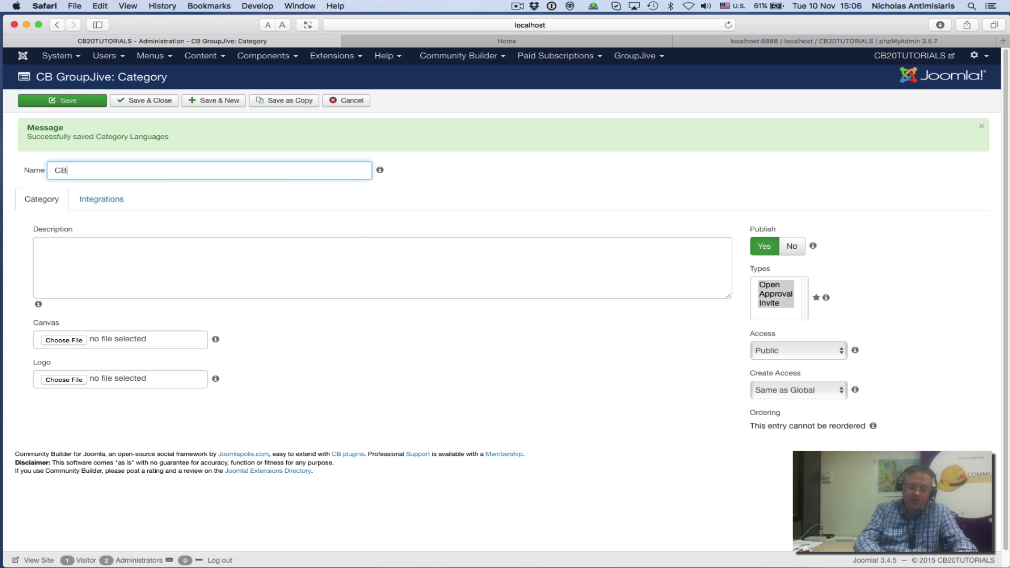
pyautogui.write('s')
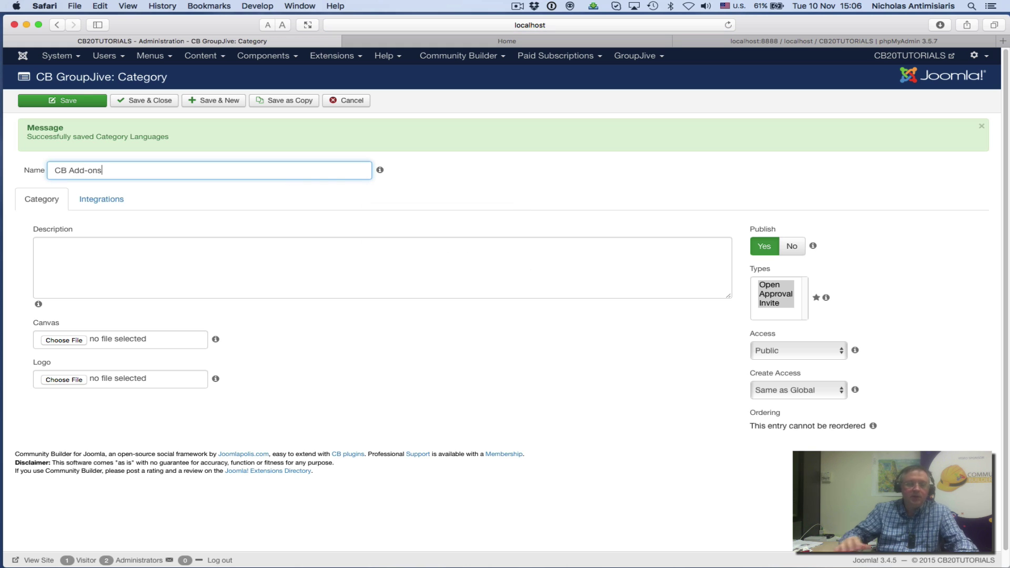
pyautogui.click(131, 254)
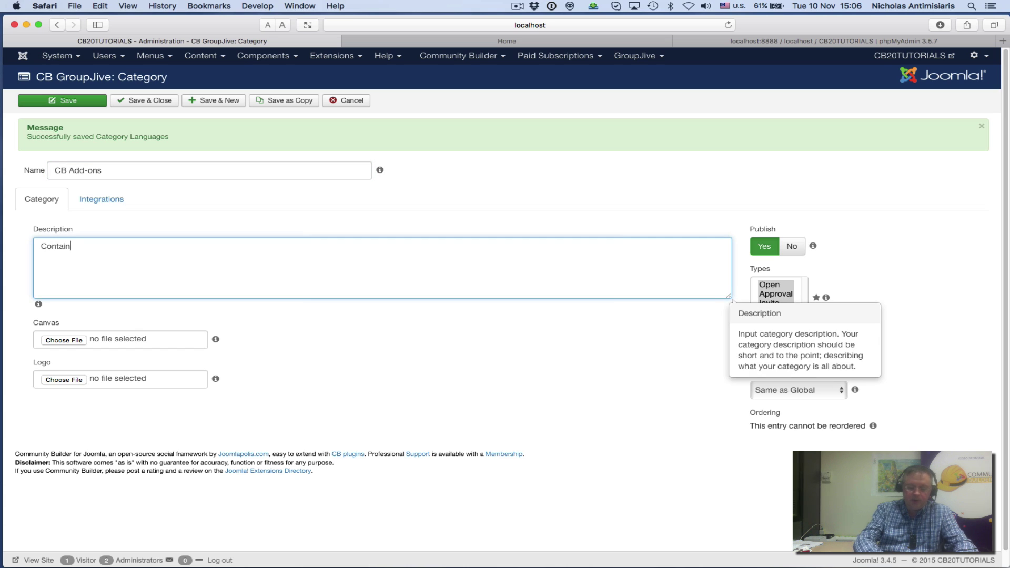
pyautogui.write('Contains gro')
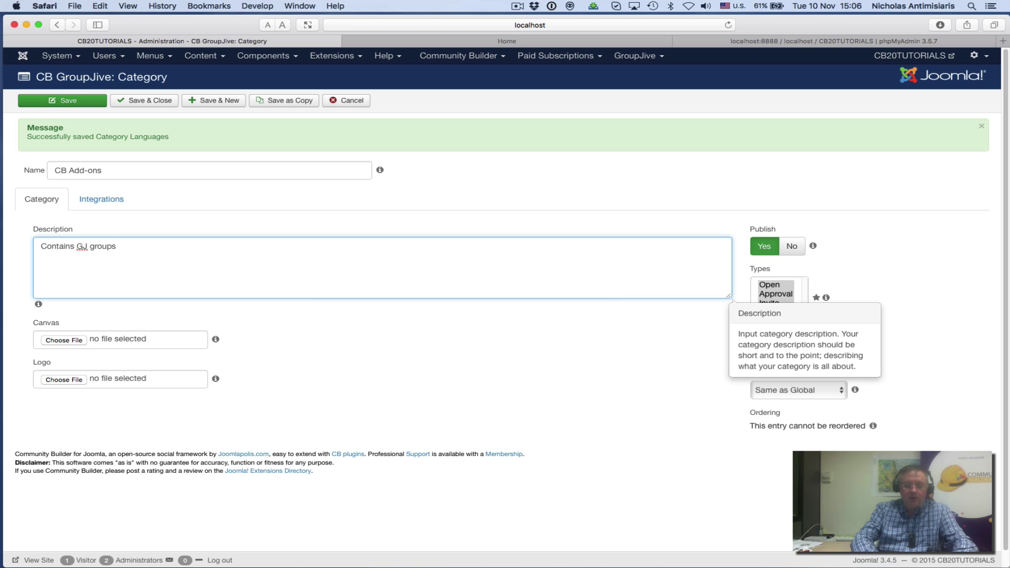
pyautogui.write('out')
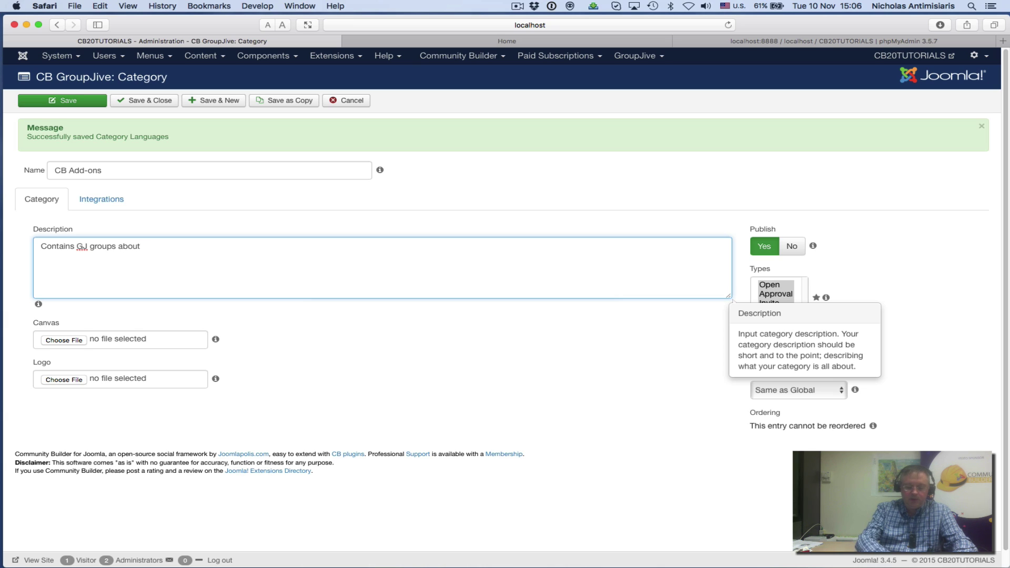
pyautogui.write(' CB Add-ons')
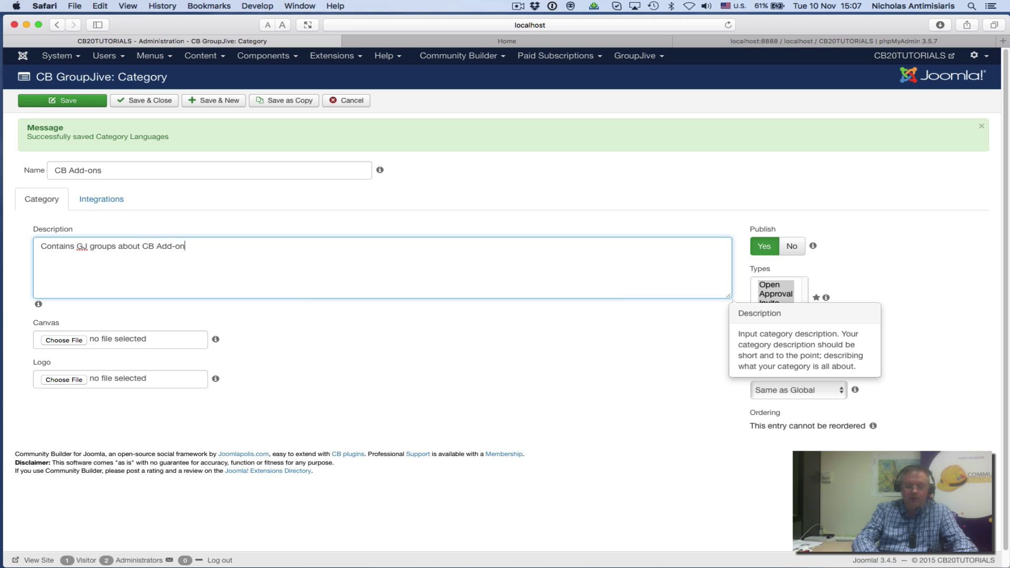
pyautogui.click(150, 101)
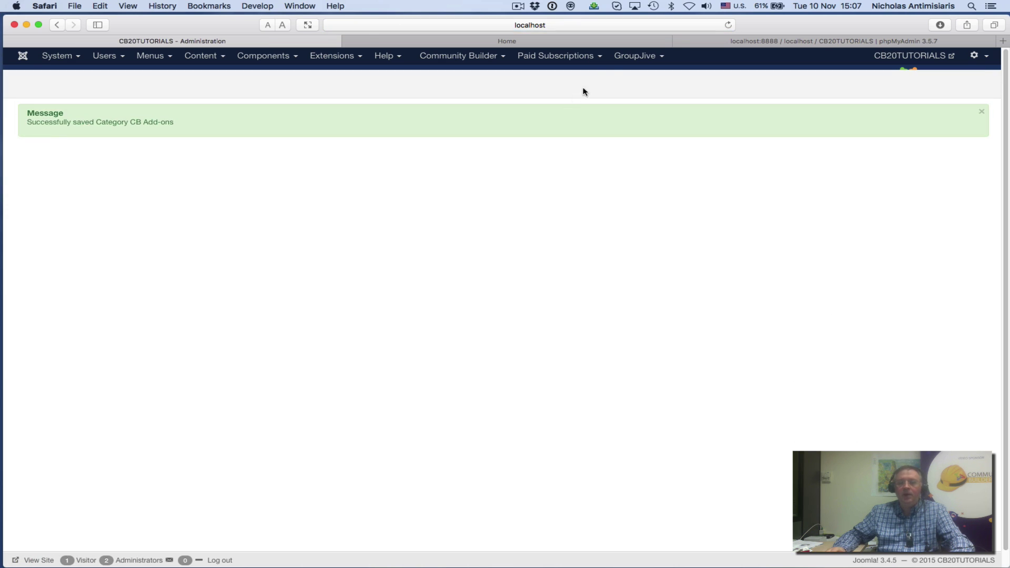
# Open GroupJive > Categories to see CB Add-ons and Languages listed, published and Public.
pyautogui.click(631, 57)
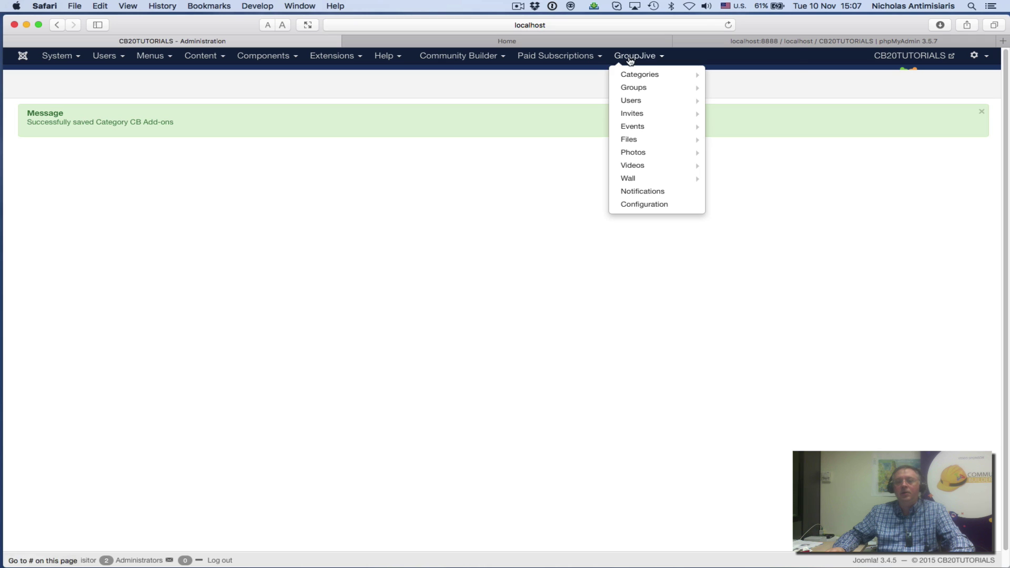
pyautogui.click(629, 76)
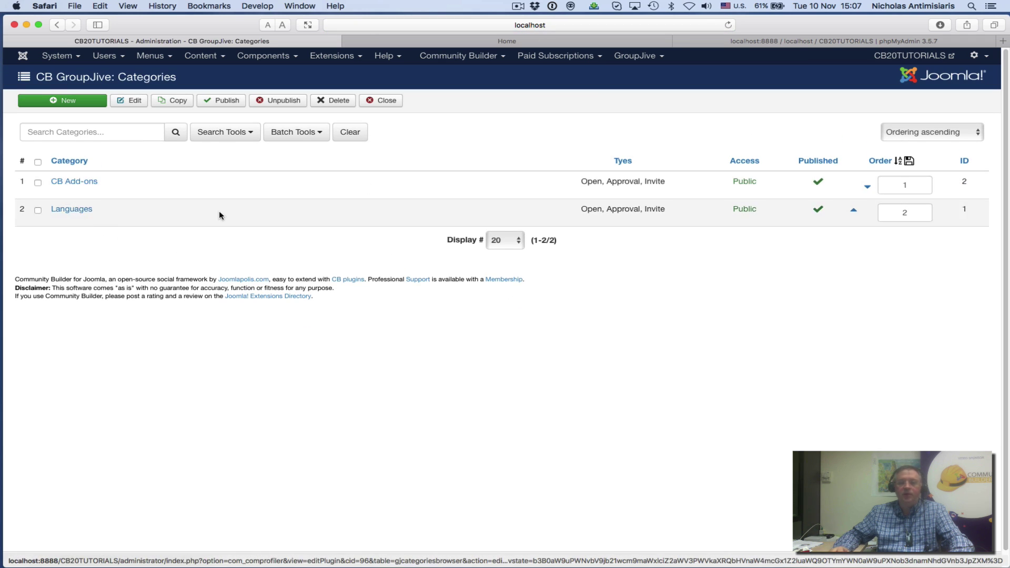
pyautogui.click(621, 58)
# Start a new group named 'Test group' with description 'This is a test group'.
pyautogui.moveTo(631, 88)
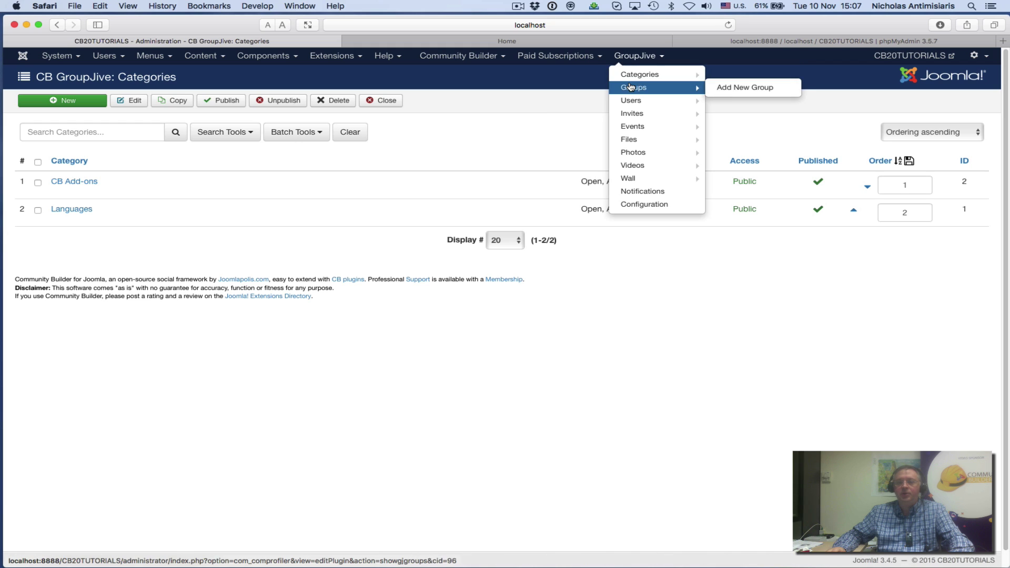
pyautogui.click(729, 90)
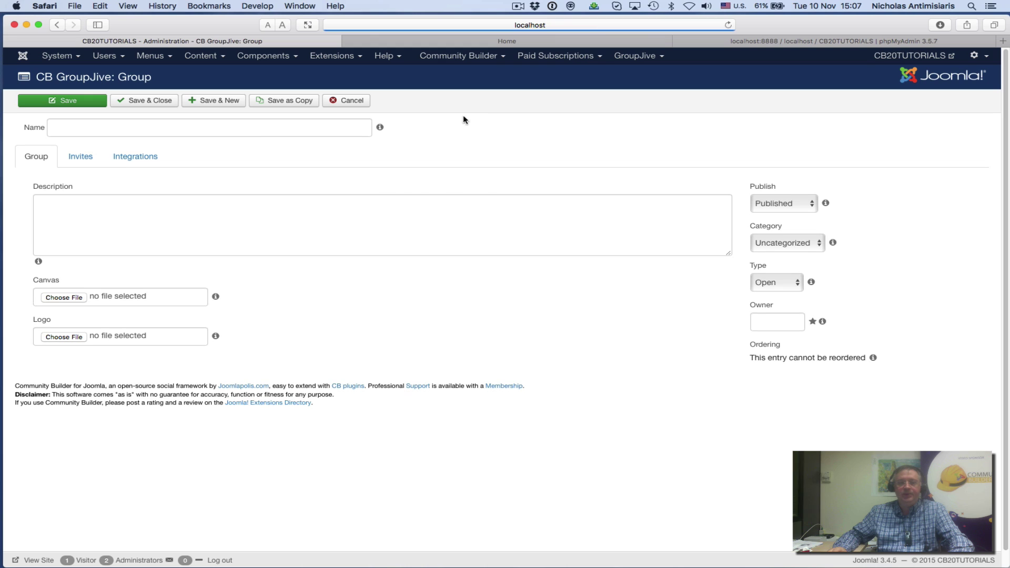
pyautogui.click(107, 126)
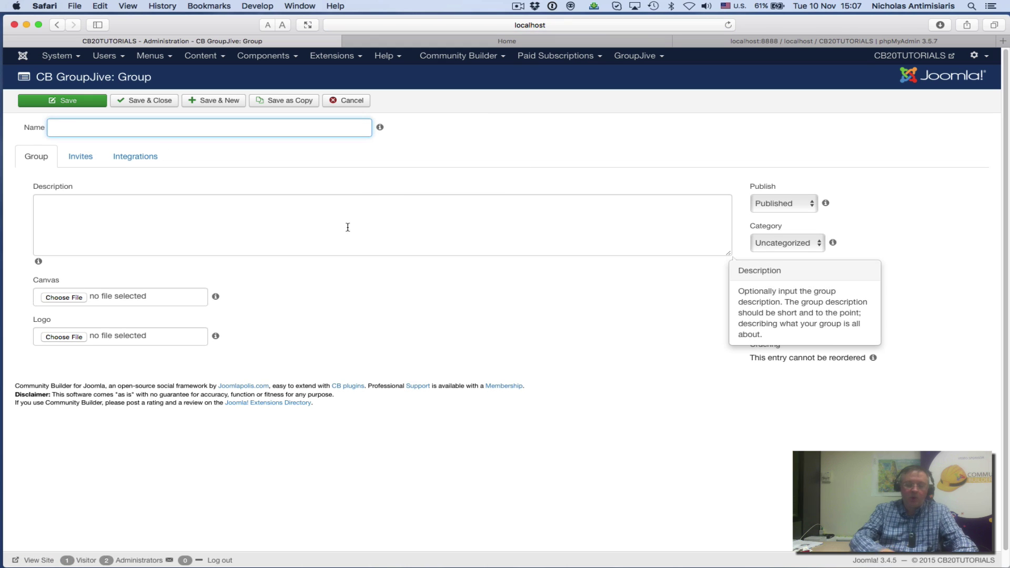
pyautogui.write('Test group')
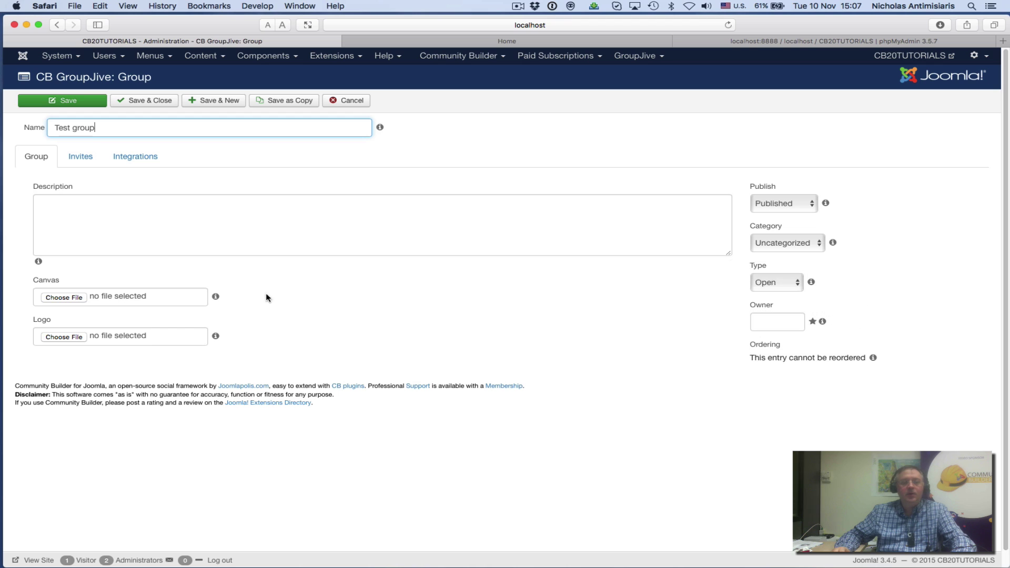
pyautogui.click(164, 230)
pyautogui.write('Th')
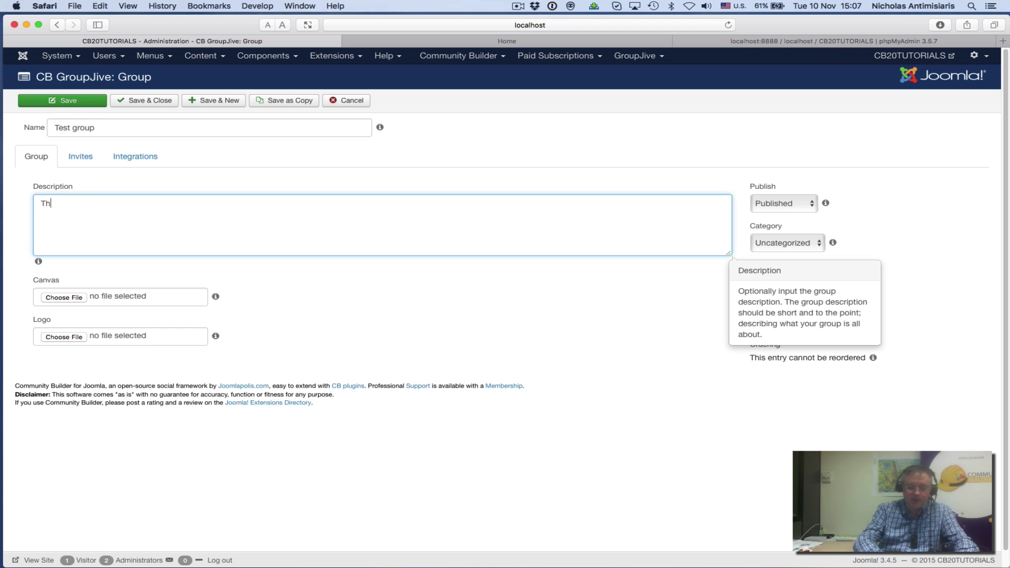
pyautogui.write('is is a test group')
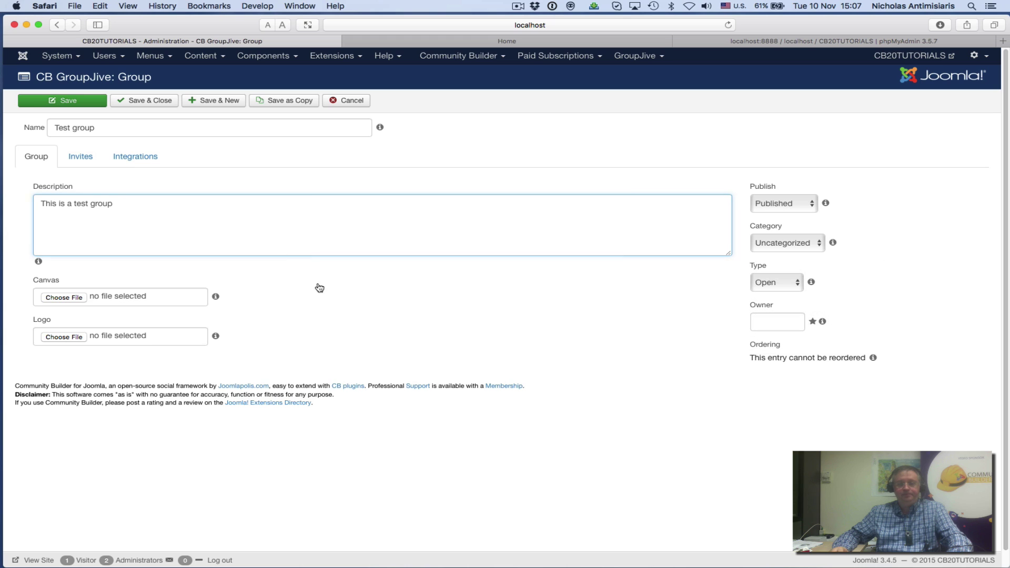
# Fill in the owner's user ID, skip canvas and logo images, and save the group.
pyautogui.click(104, 291)
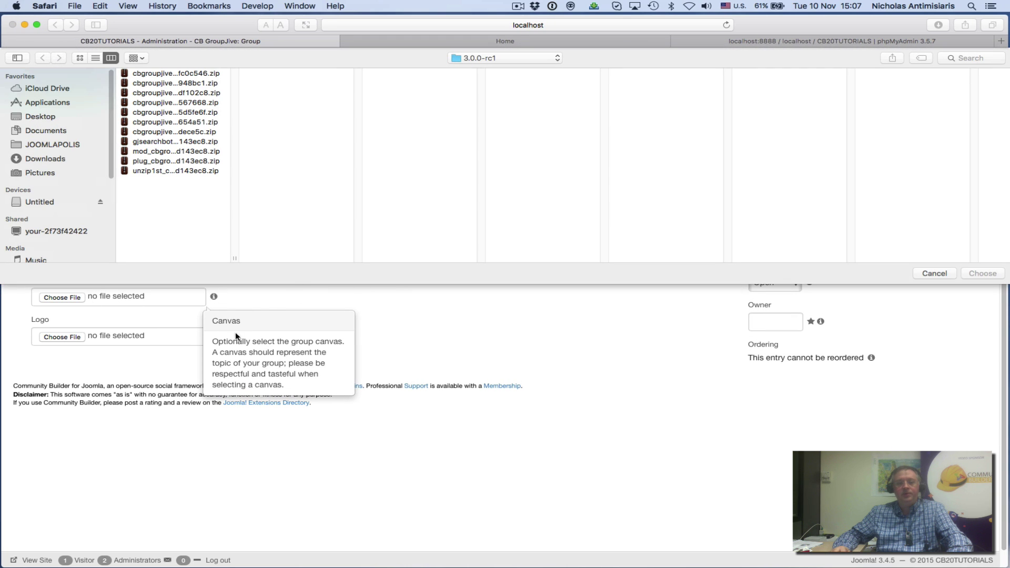
pyautogui.click(934, 274)
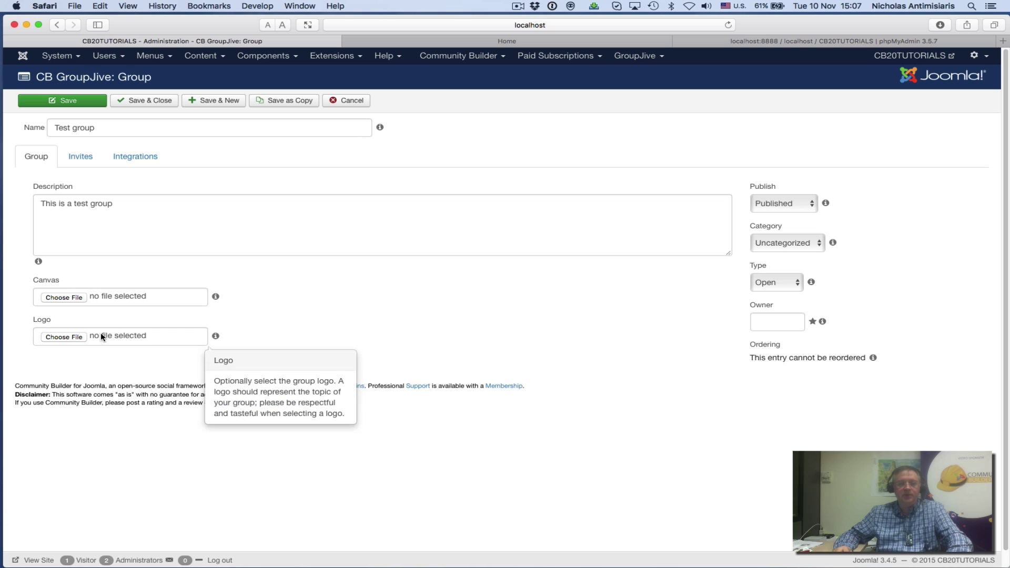
pyautogui.moveTo(772, 245)
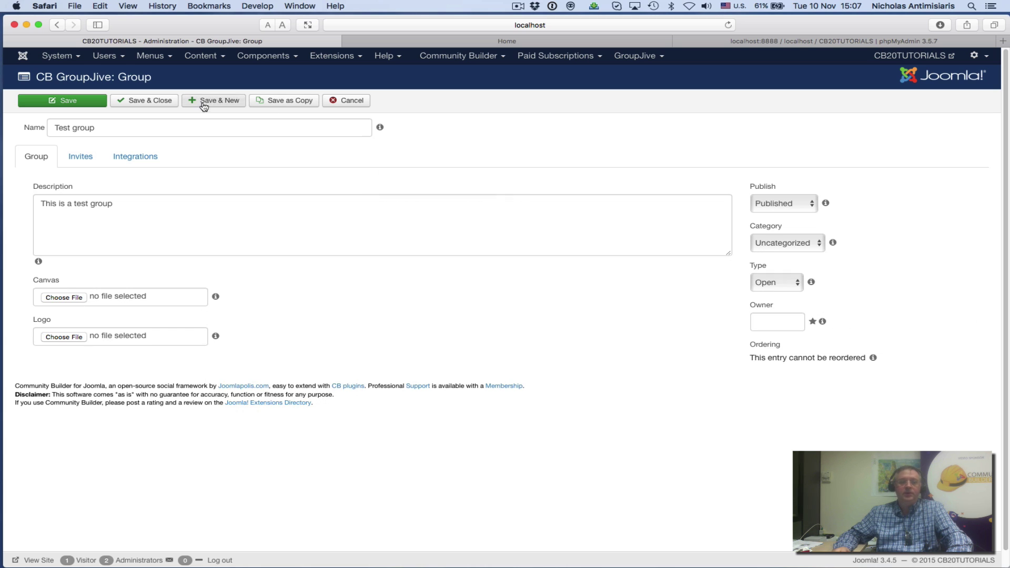
pyautogui.click(157, 103)
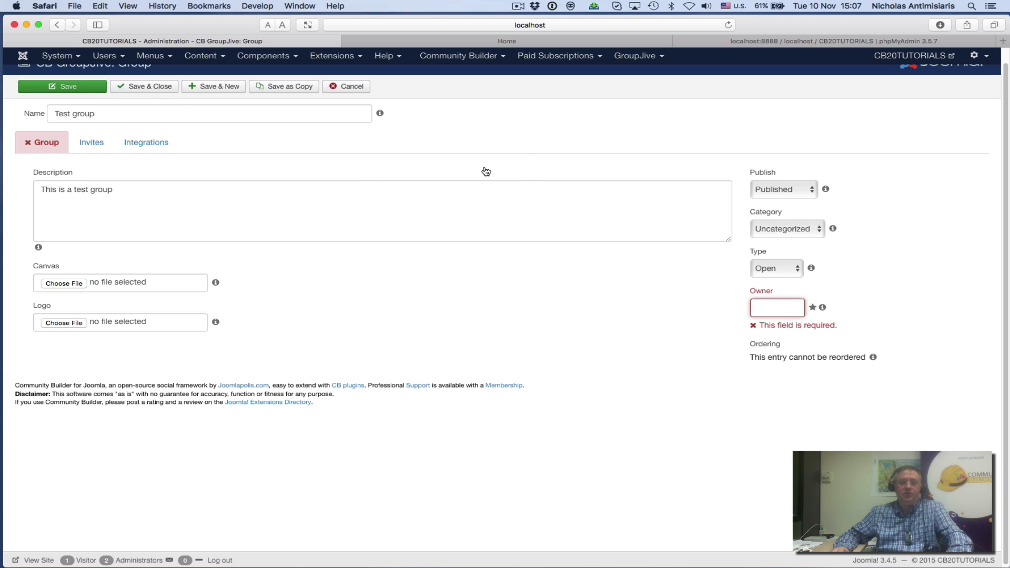
pyautogui.moveTo(776, 307)
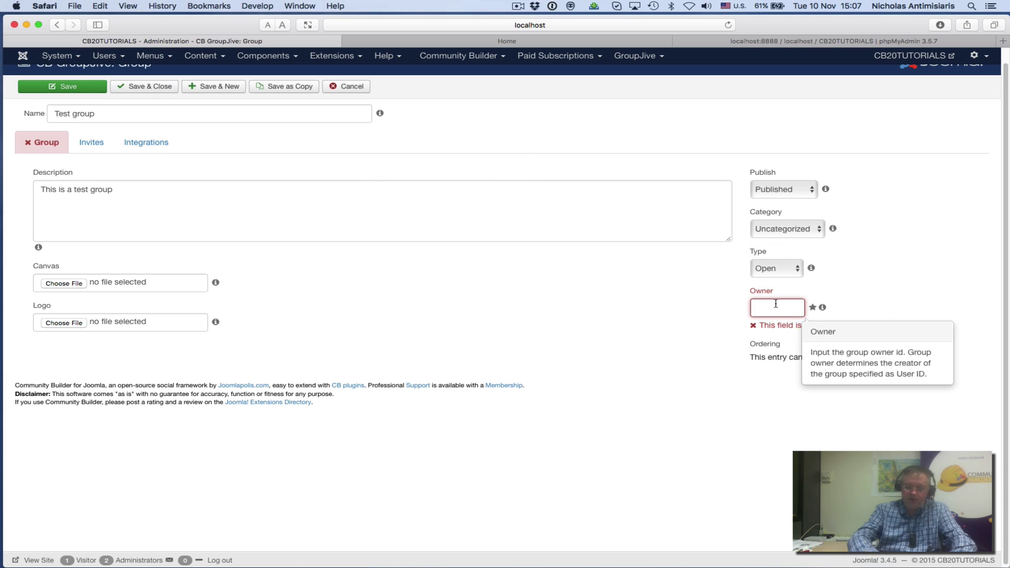
pyautogui.write('801')
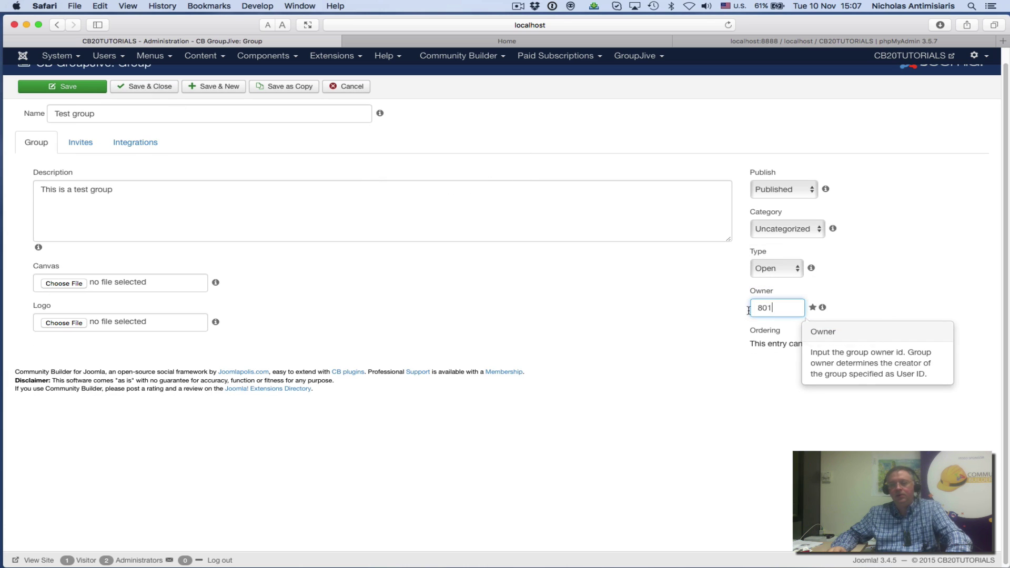
pyautogui.click(63, 323)
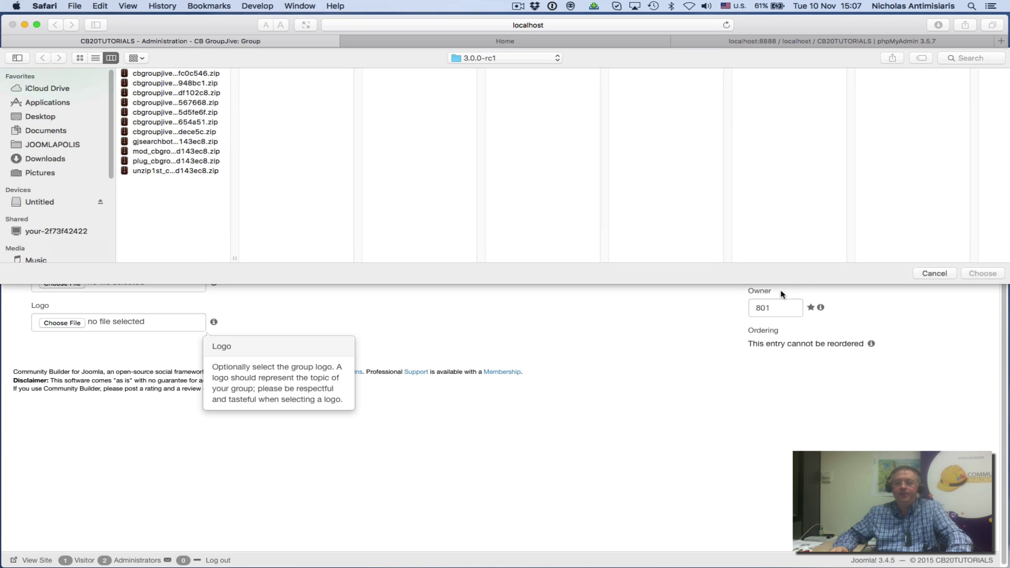
pyautogui.click(934, 274)
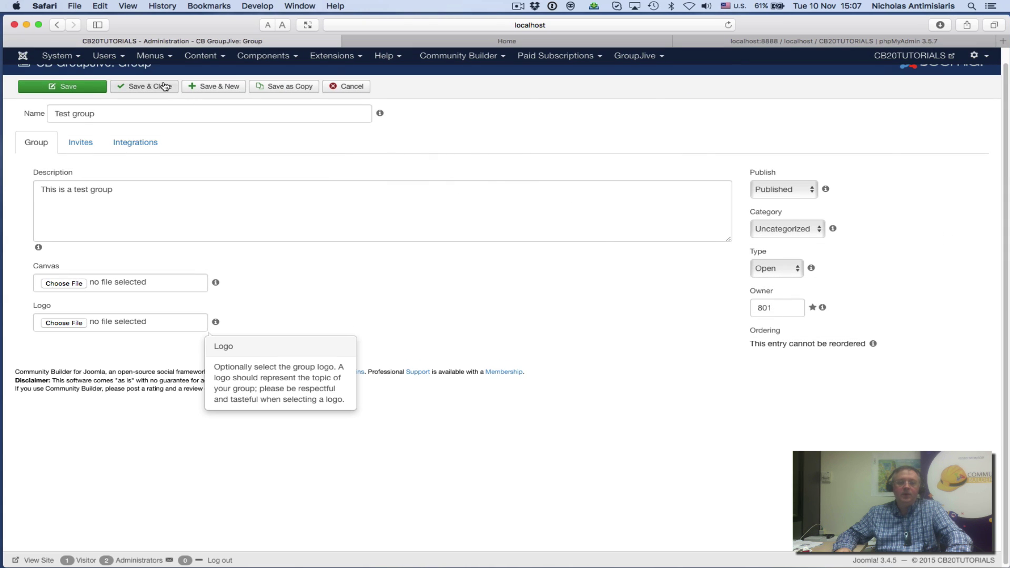
pyautogui.click(160, 87)
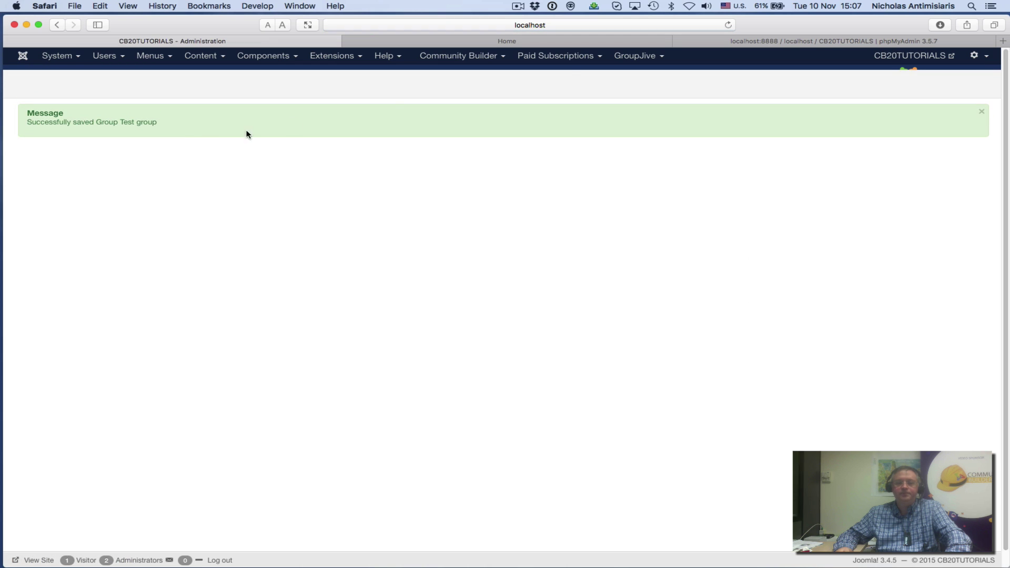
# Start a new GroupJive group named Greek, described as 'GJ group for Greek translation project'.
pyautogui.click(634, 56)
pyautogui.moveTo(640, 78)
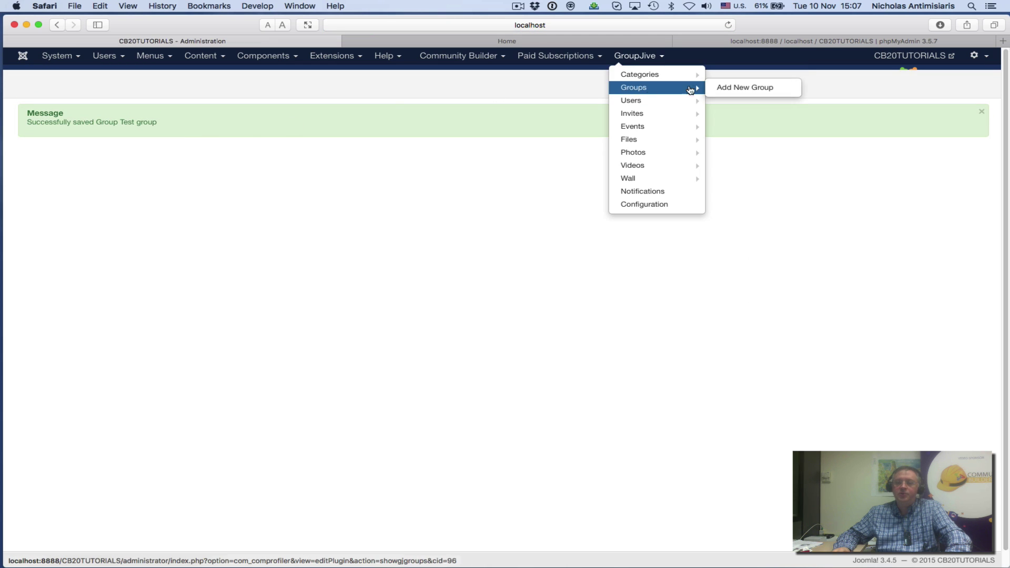
pyautogui.click(745, 88)
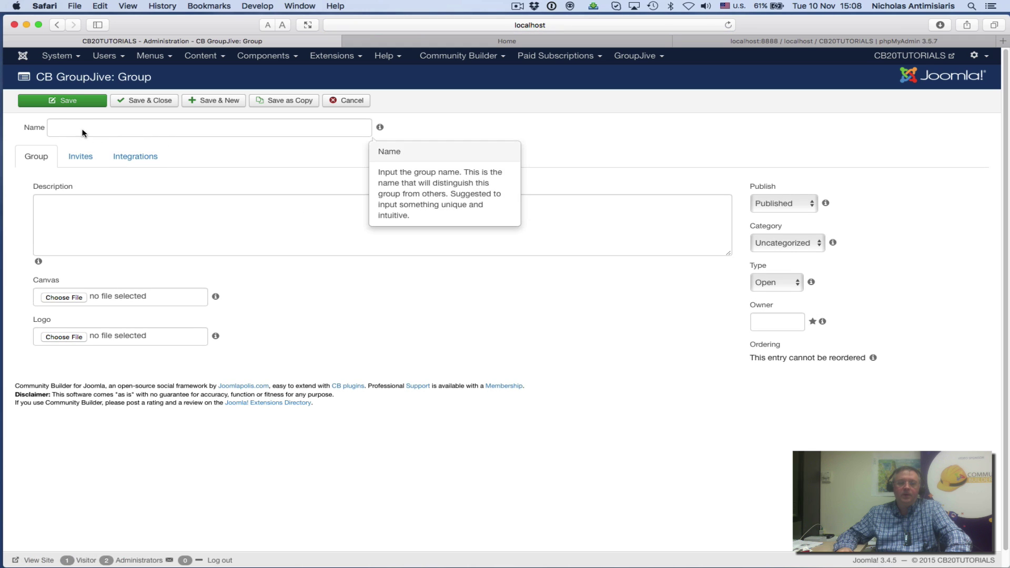
pyautogui.click(82, 133)
pyautogui.write('G')
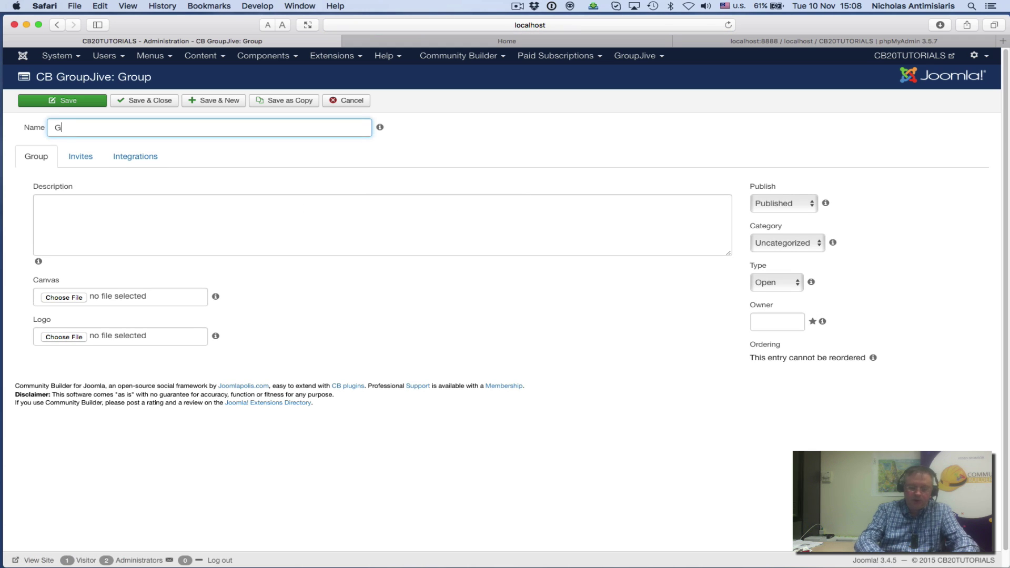
pyautogui.write('reek')
pyautogui.click(41, 204)
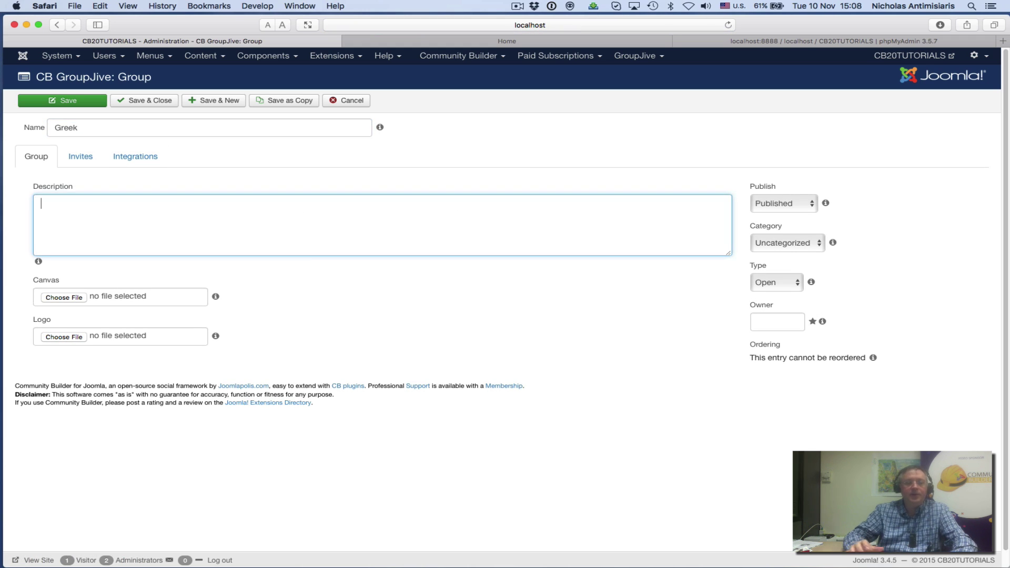
pyautogui.write('GJ')
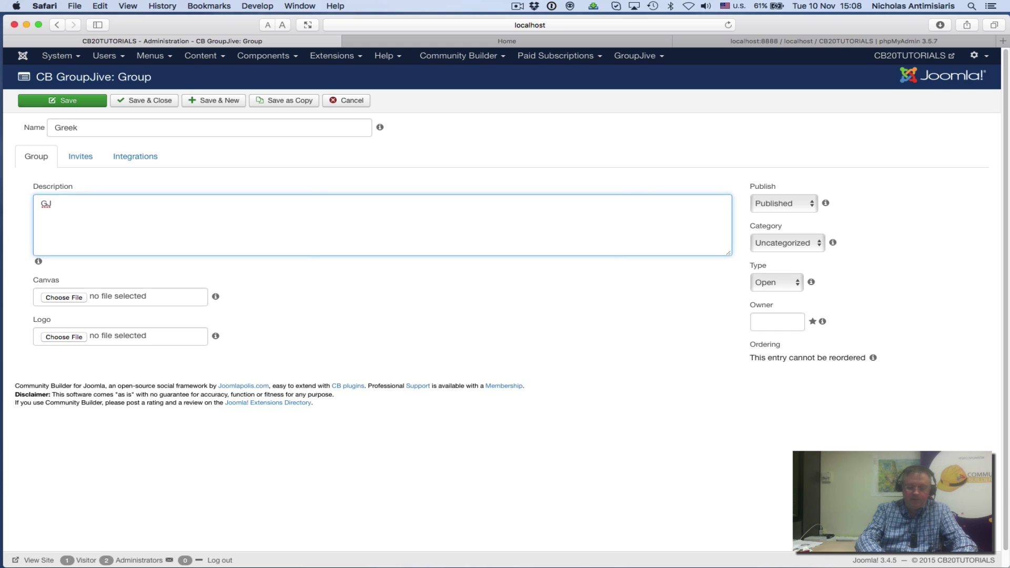
pyautogui.write(' group fo')
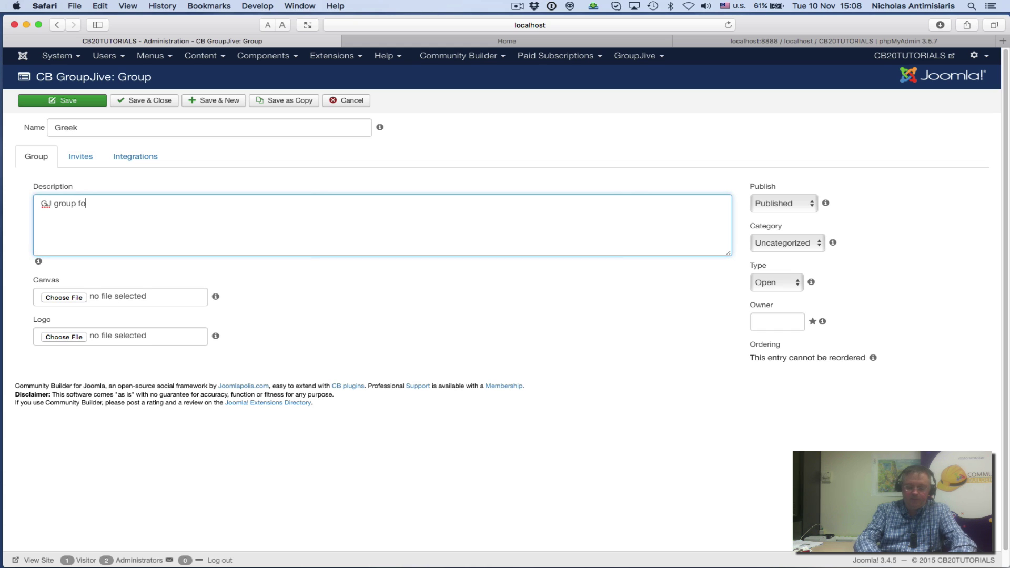
pyautogui.write('r Greek tr')
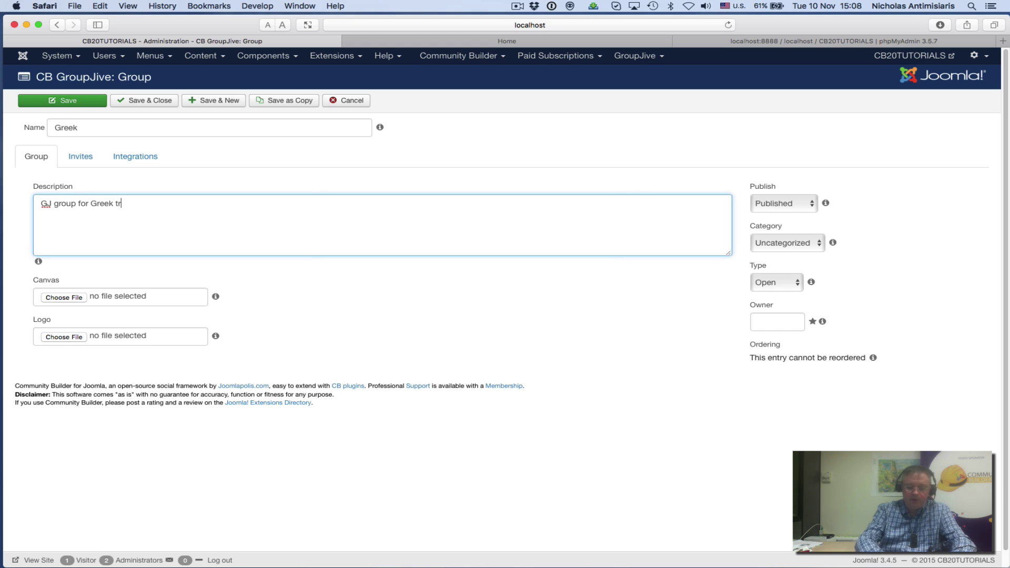
pyautogui.write('anslation')
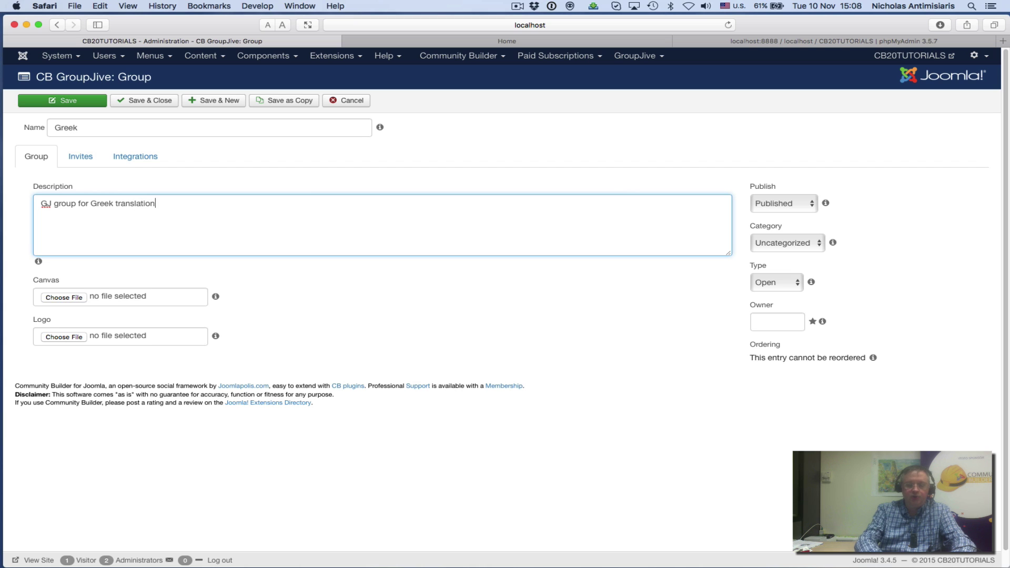
pyautogui.write(' project')
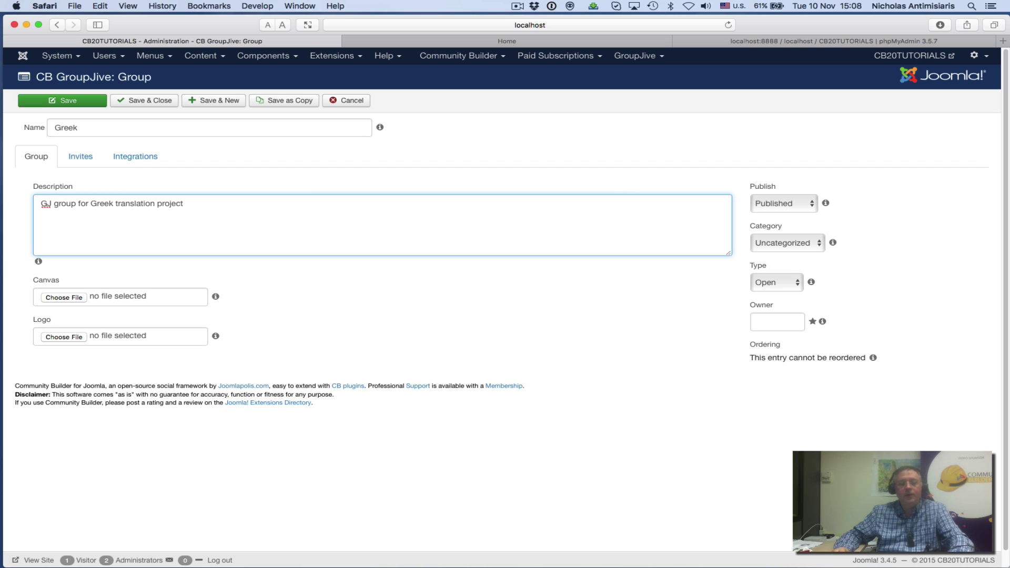
# Put the Greek group in the Languages category, enter the owner's user ID, and save it.
pyautogui.click(544, 275)
pyautogui.click(787, 243)
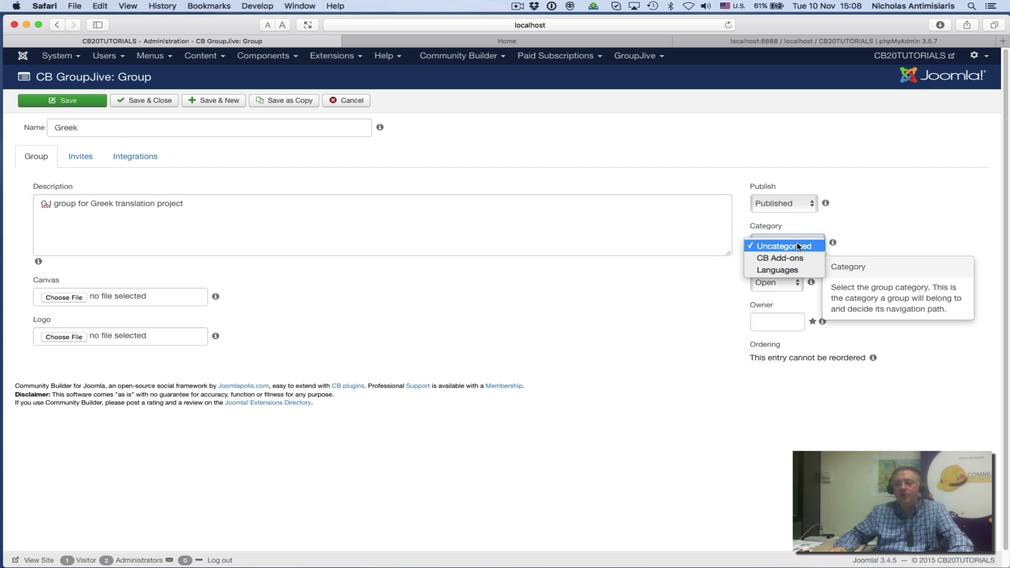
pyautogui.click(789, 271)
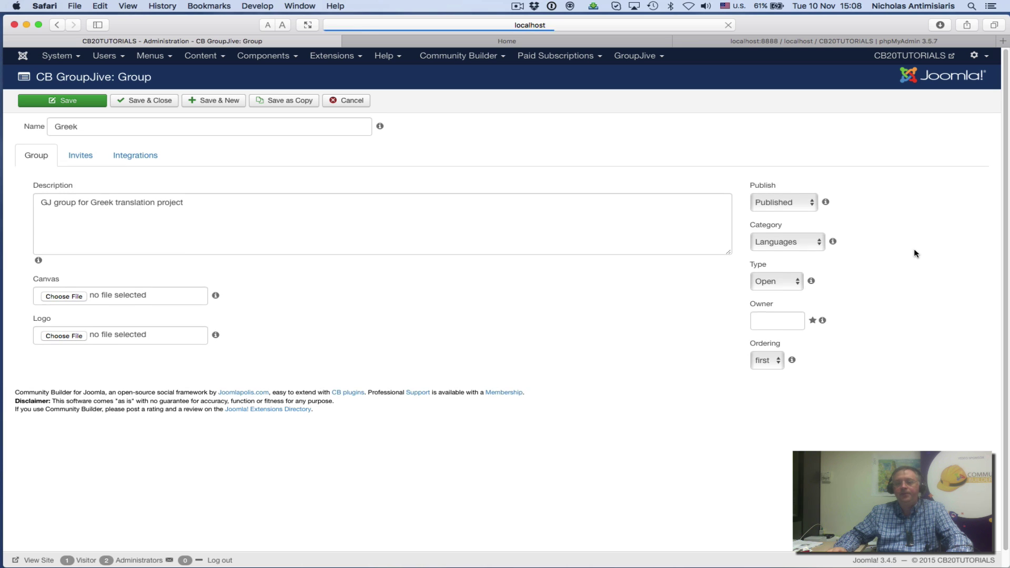
pyautogui.click(791, 320)
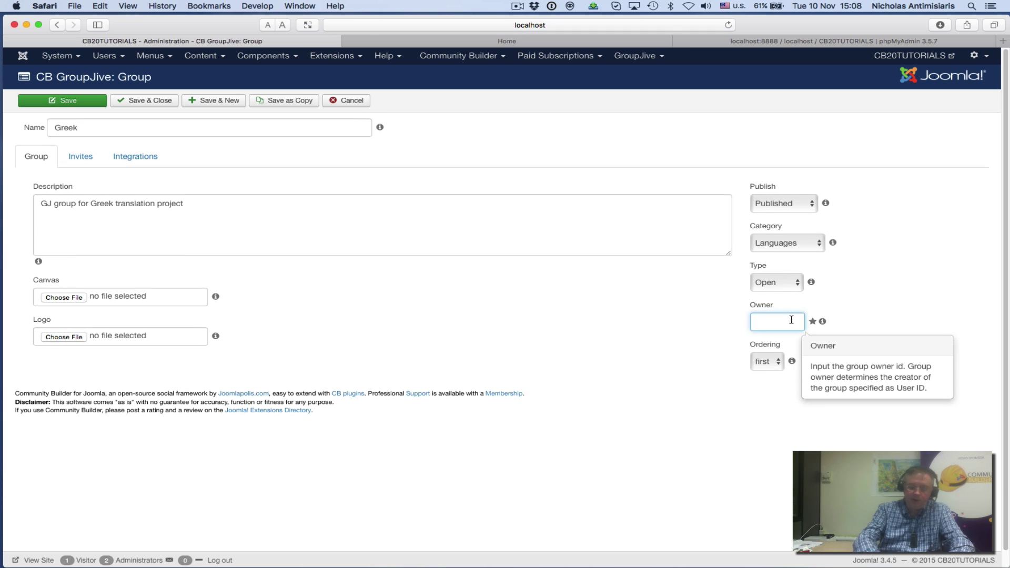
pyautogui.write('801')
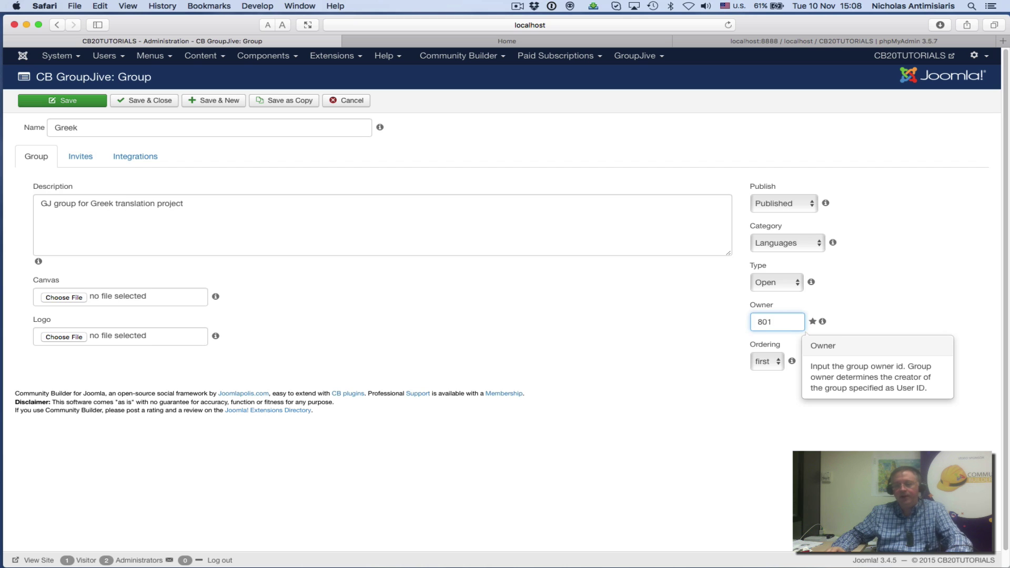
pyautogui.click(885, 296)
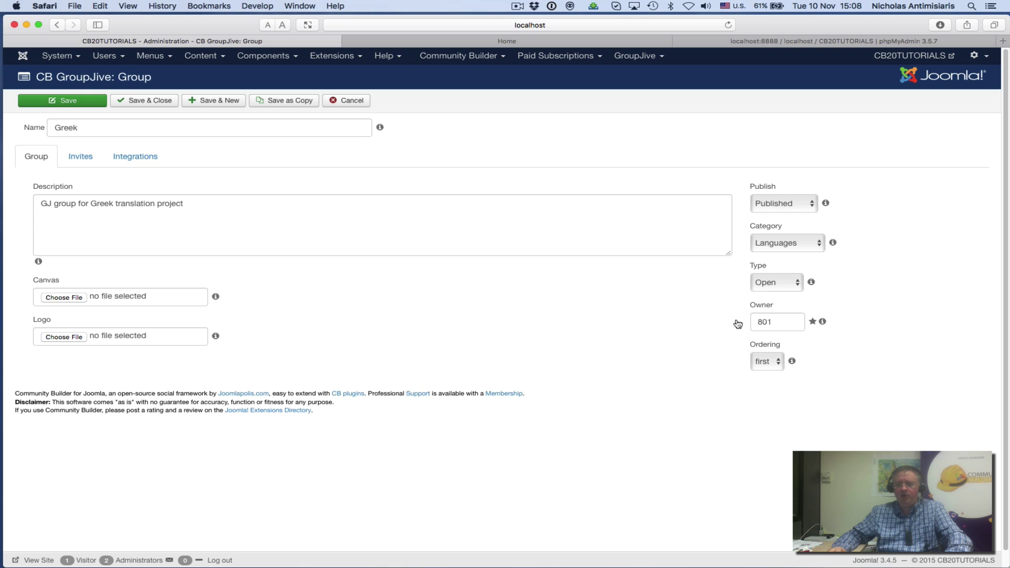
pyautogui.moveTo(766, 327)
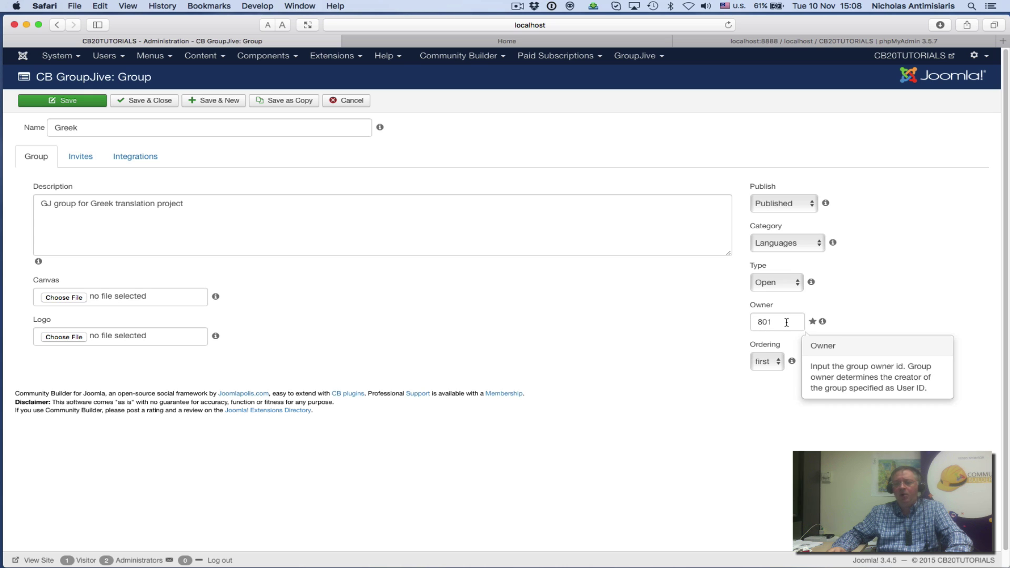
pyautogui.click(139, 101)
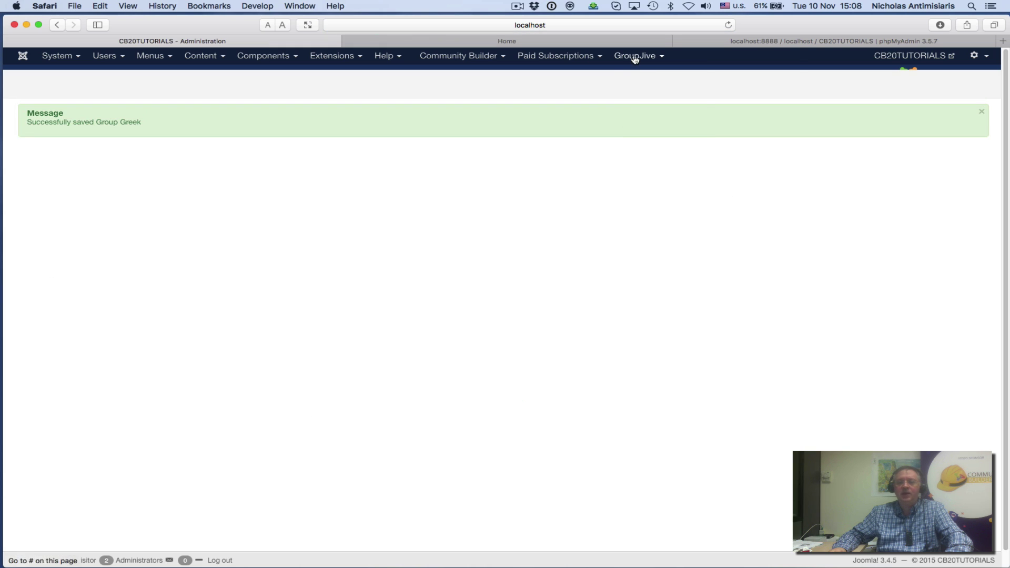
# Add a new group named GroupJive in CB Add-ons, described as 'This is a group about the GroupJive add-on'.
pyautogui.click(635, 56)
pyautogui.moveTo(642, 92)
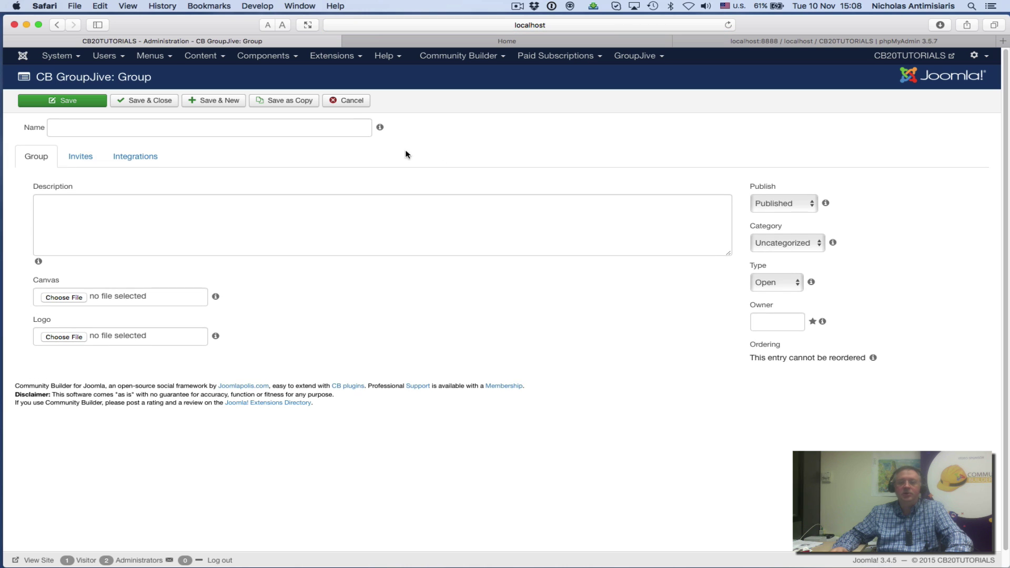
pyautogui.click(787, 244)
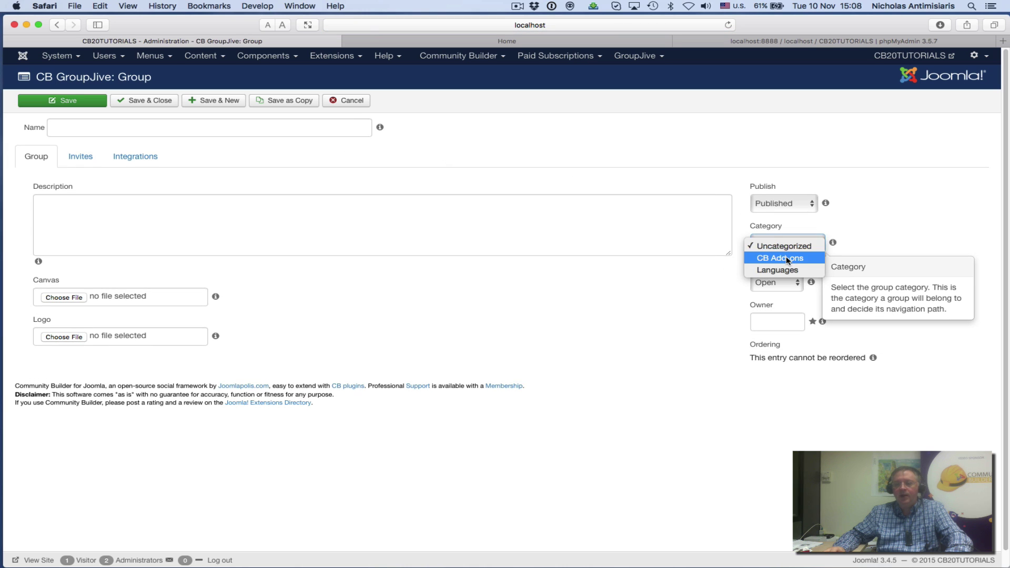
pyautogui.click(779, 257)
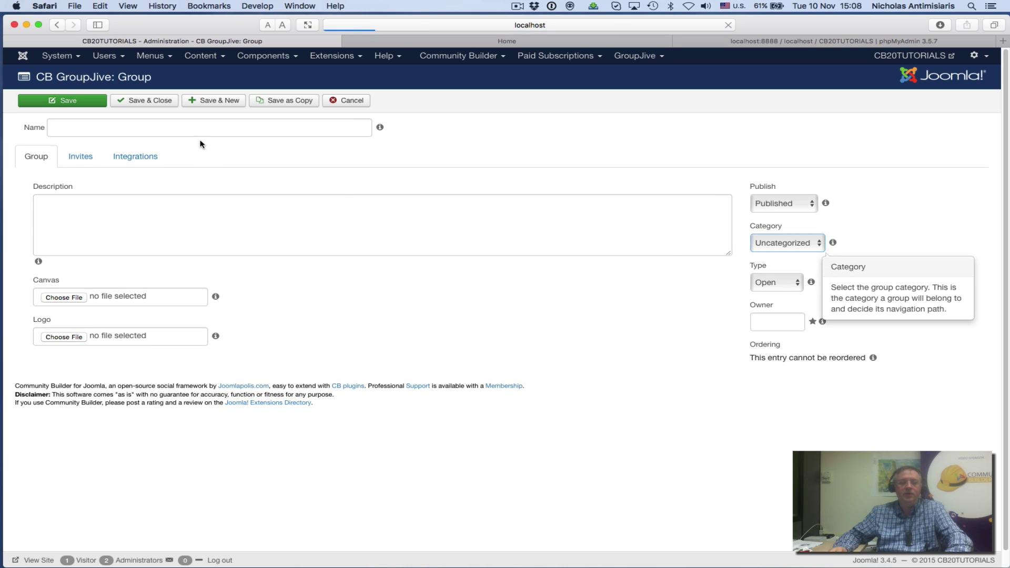
pyautogui.click(167, 128)
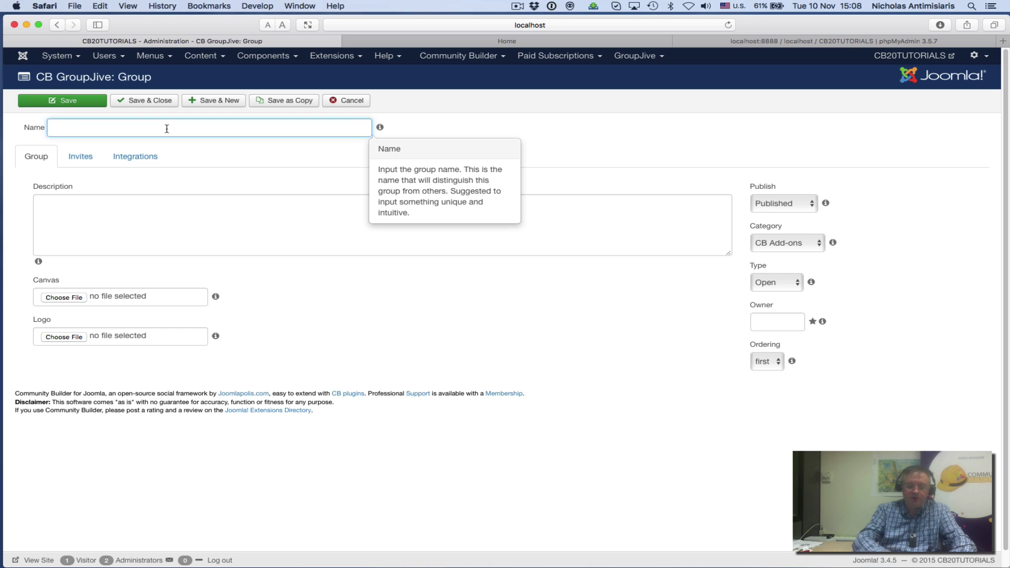
pyautogui.write('GroupJive')
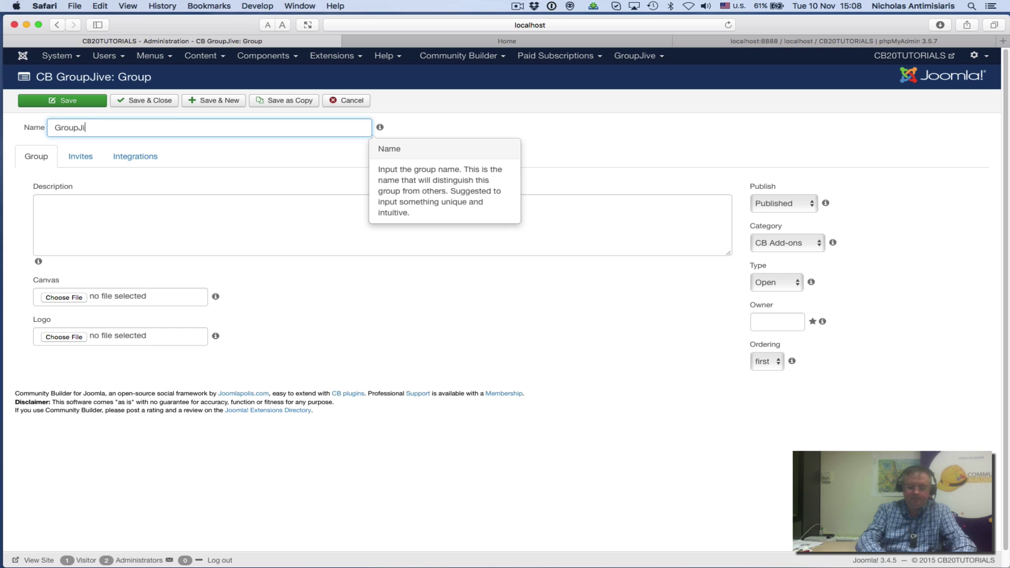
pyautogui.click(105, 220)
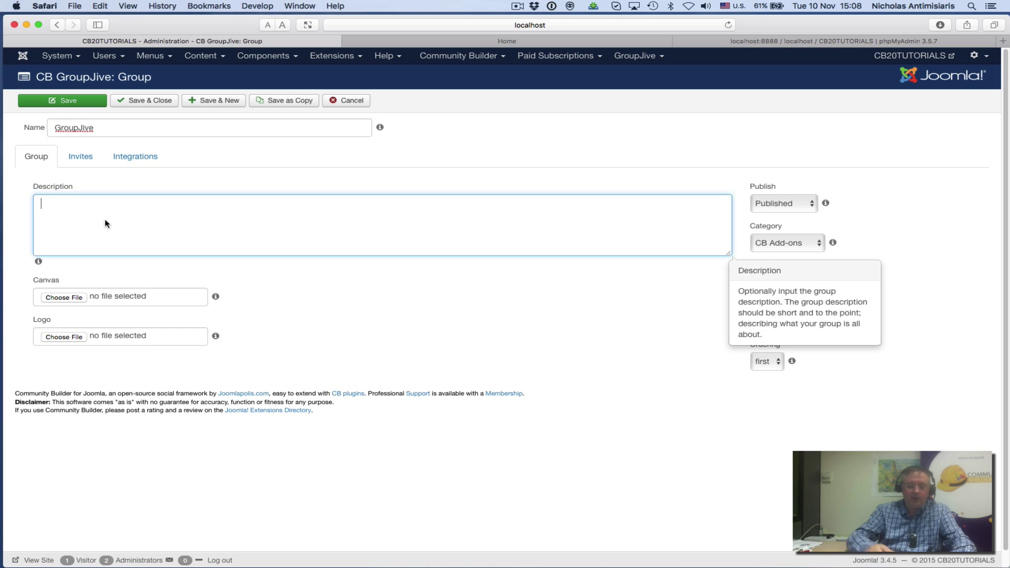
pyautogui.write('This is a ')
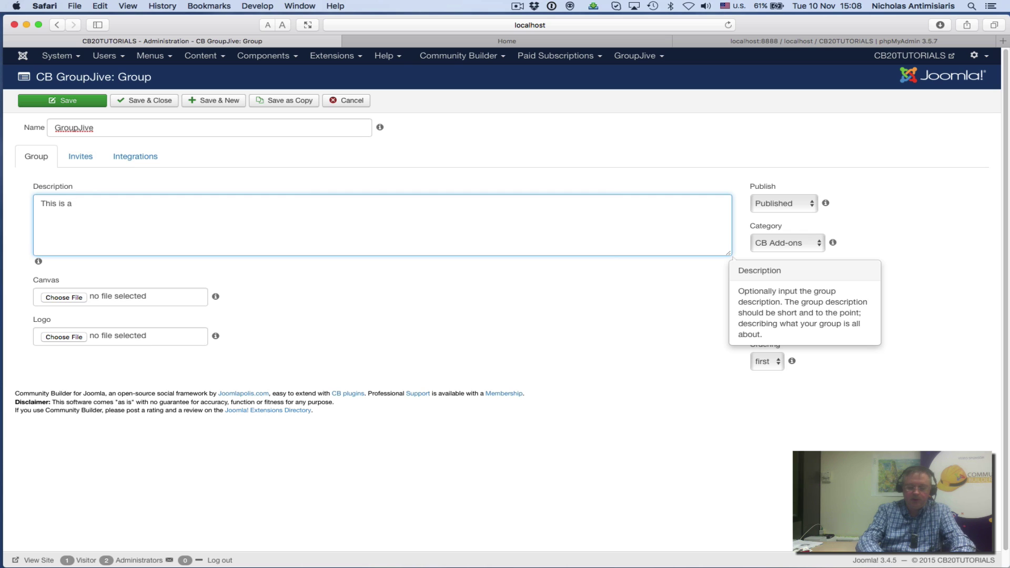
pyautogui.write('group abo')
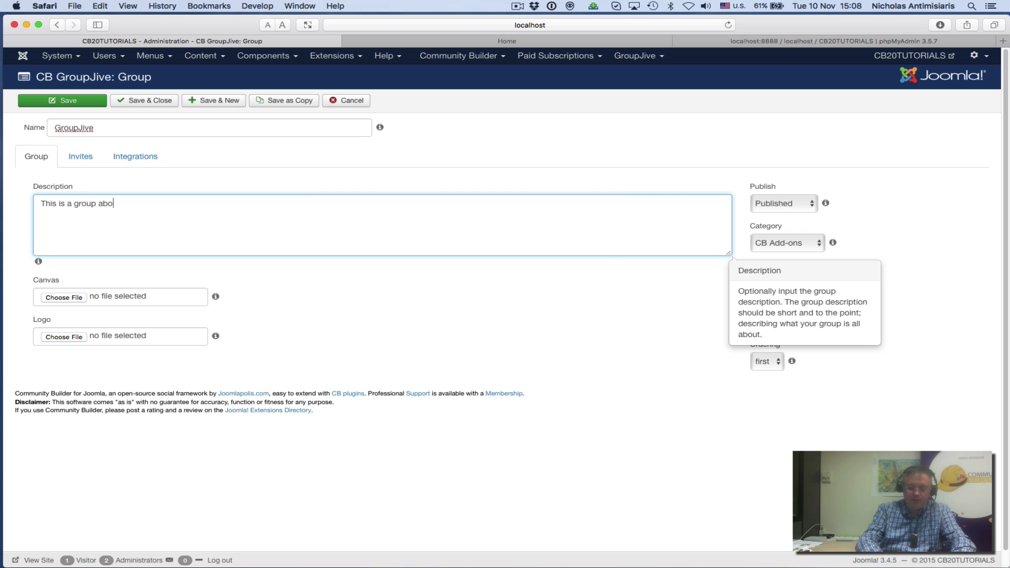
pyautogui.write('ut the GroupJive')
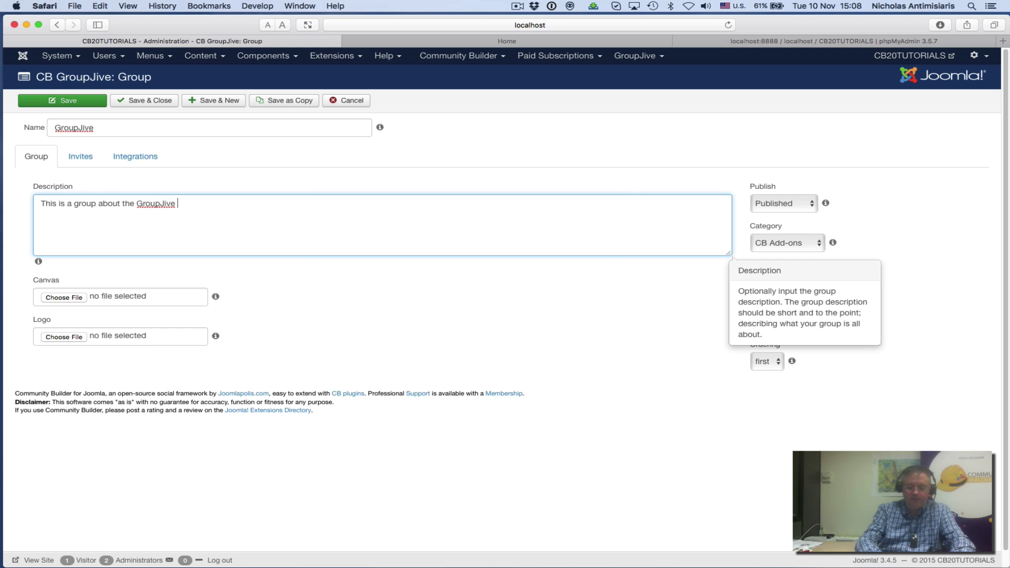
pyautogui.write(' add-o')
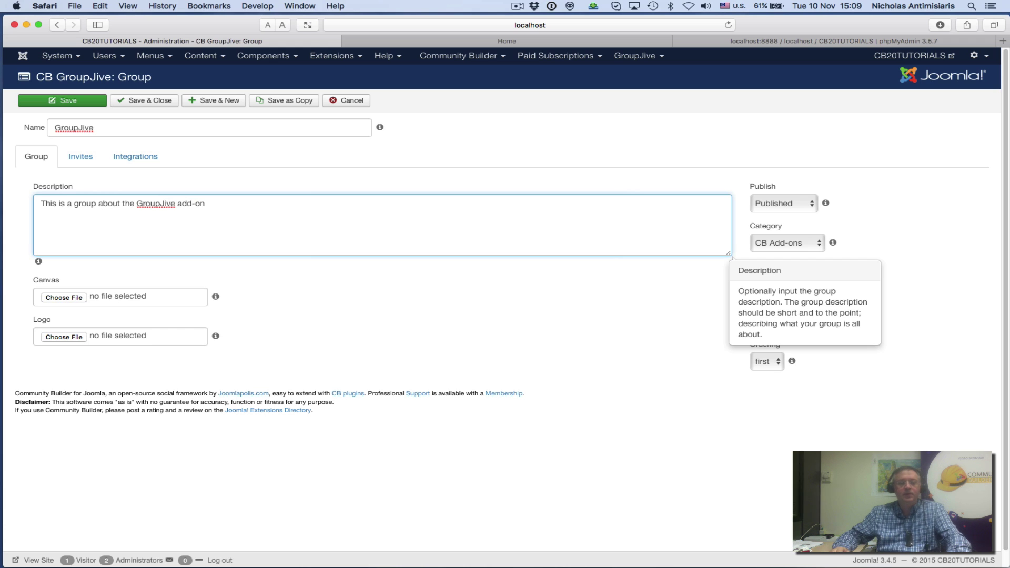
pyautogui.write('n')
# Fill in the required owner user ID and save the GroupJive group.
pyautogui.click(143, 100)
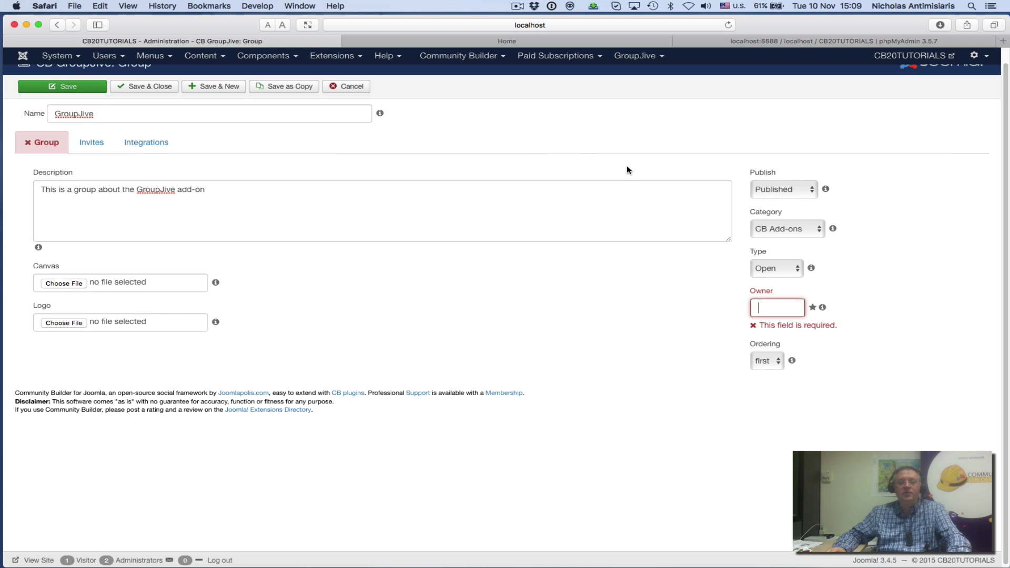
pyautogui.click(781, 306)
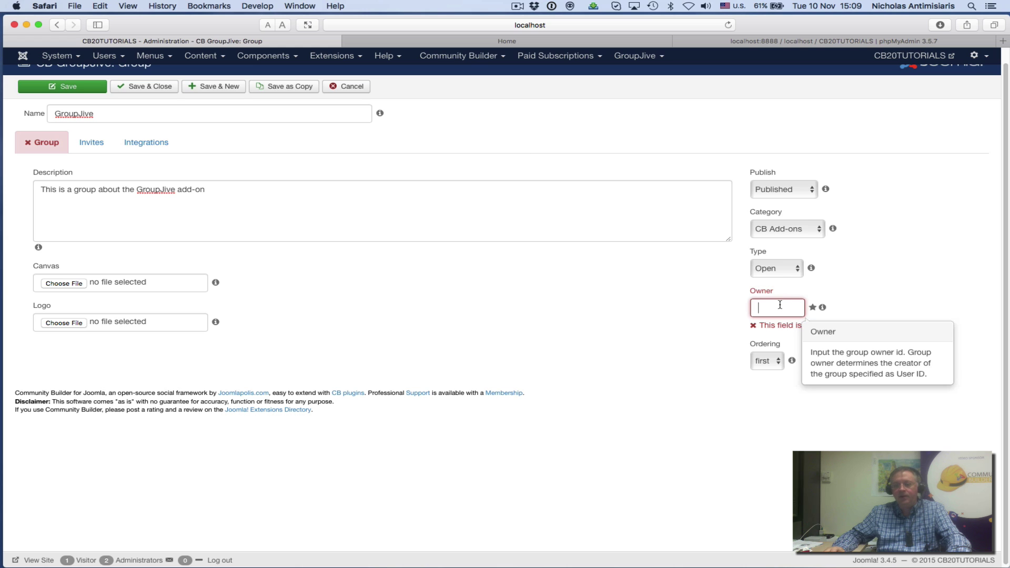
pyautogui.write('801')
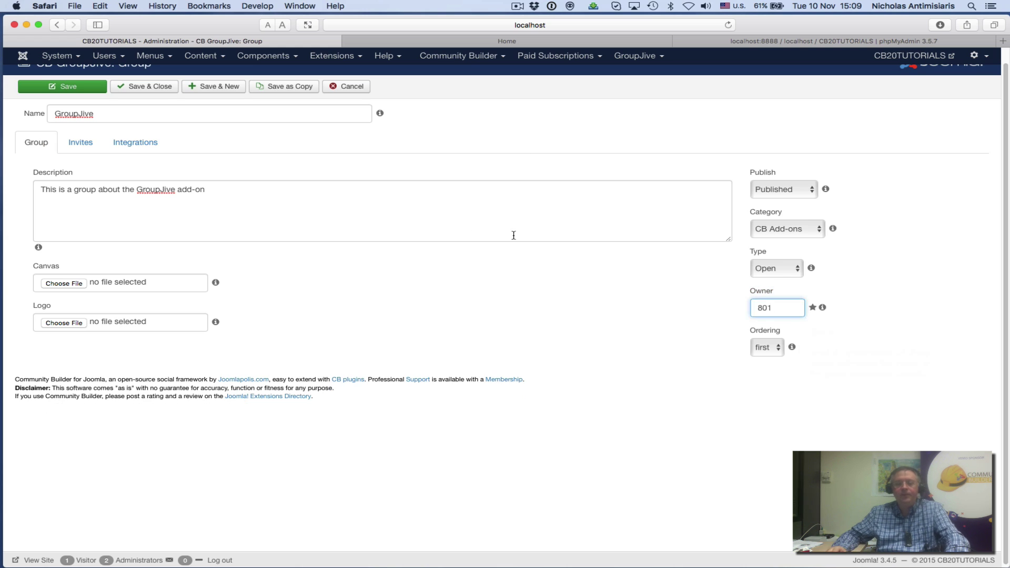
pyautogui.click(149, 87)
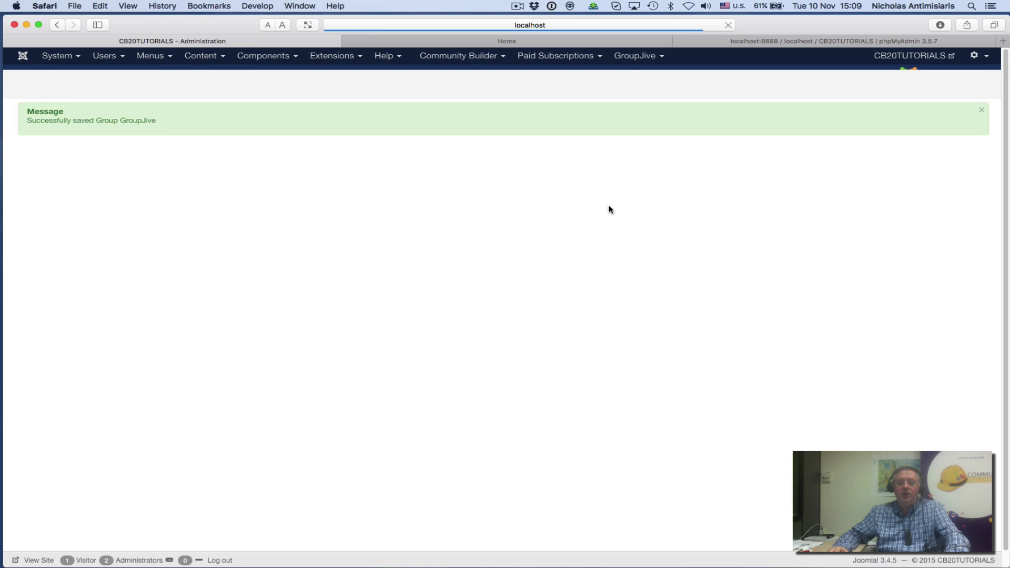
# Show the GroupJive Groups list with Test group, Greek and GroupJive.
pyautogui.click(634, 56)
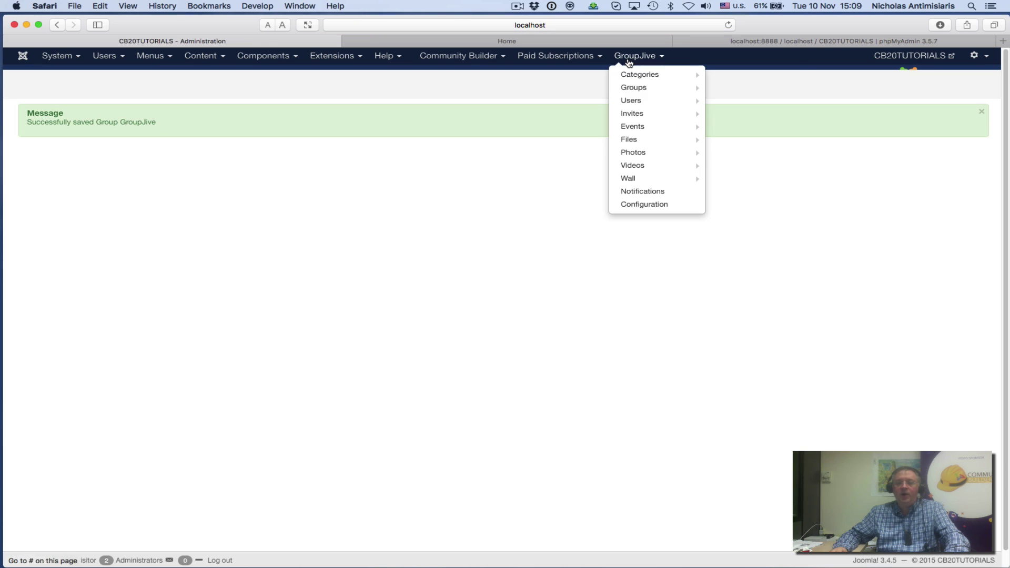
pyautogui.click(632, 90)
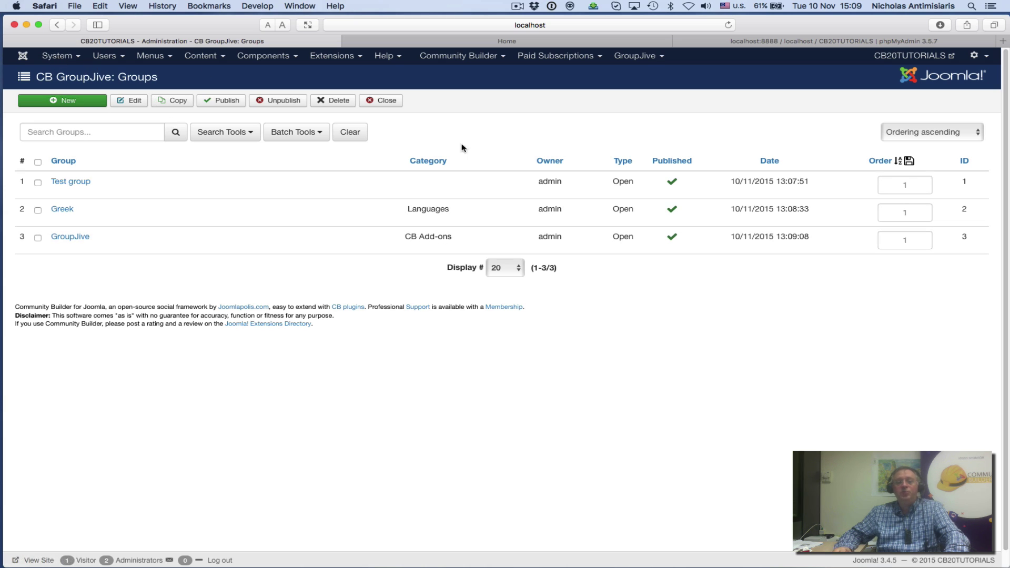
pyautogui.click(149, 60)
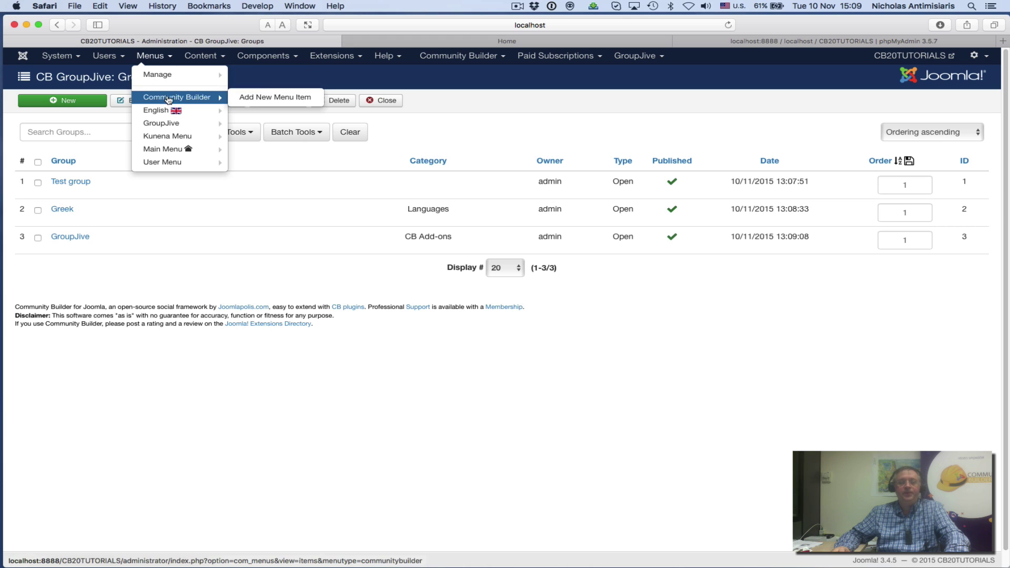
# Create a new Main Menu item titled 'GJ All Categories'.
pyautogui.moveTo(175, 152)
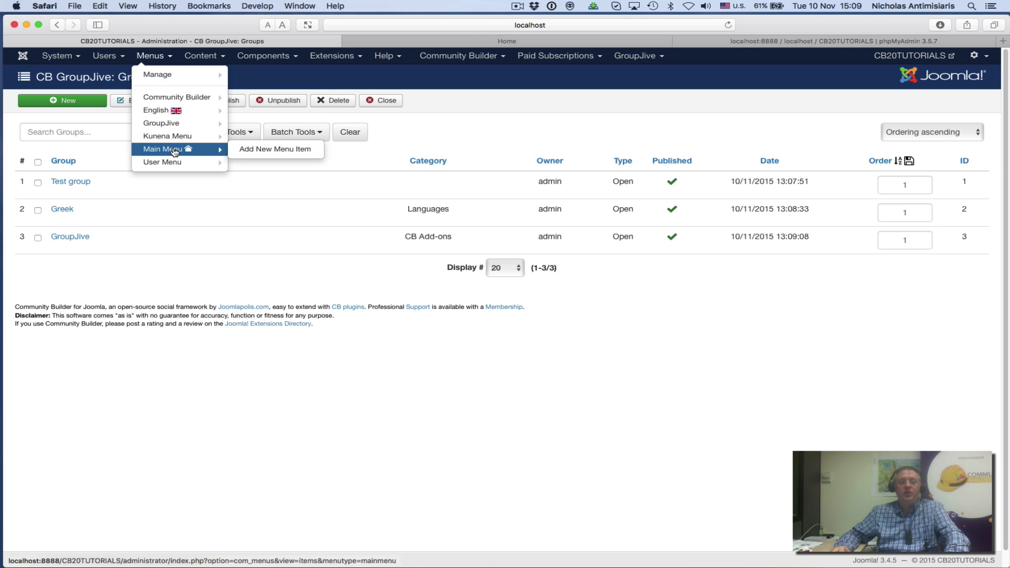
pyautogui.click(246, 152)
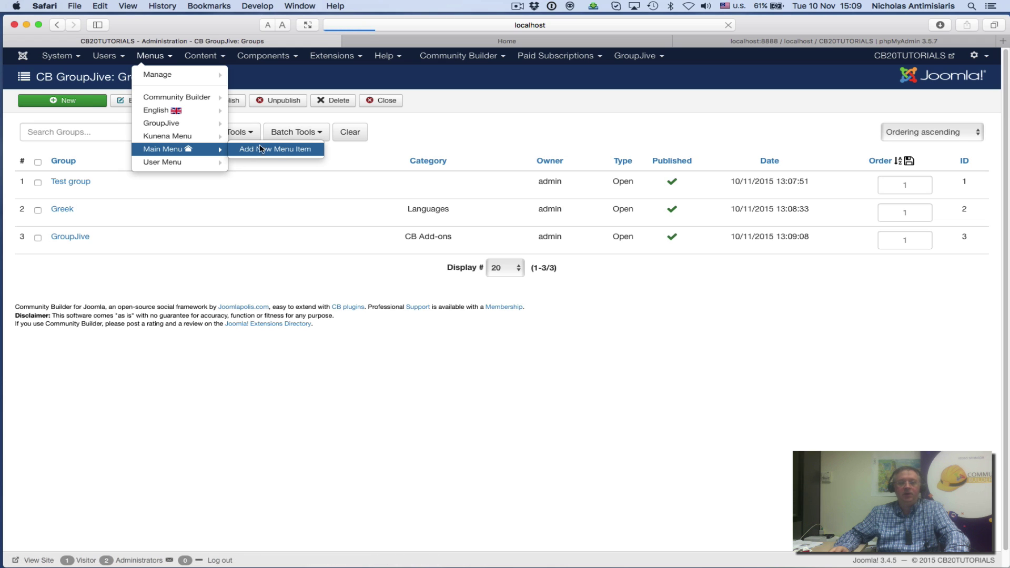
pyautogui.click(135, 132)
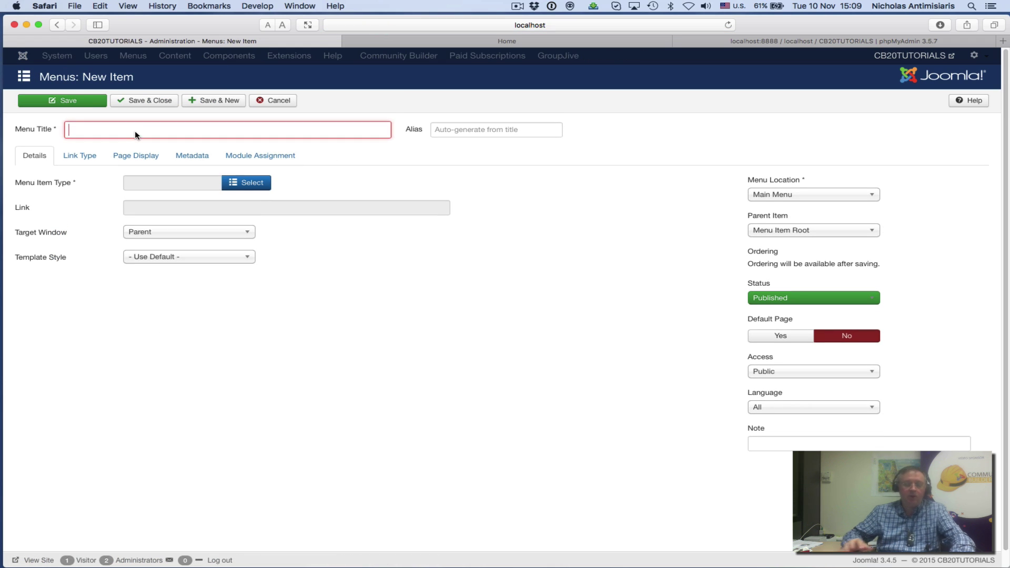
pyautogui.write('GJ All C')
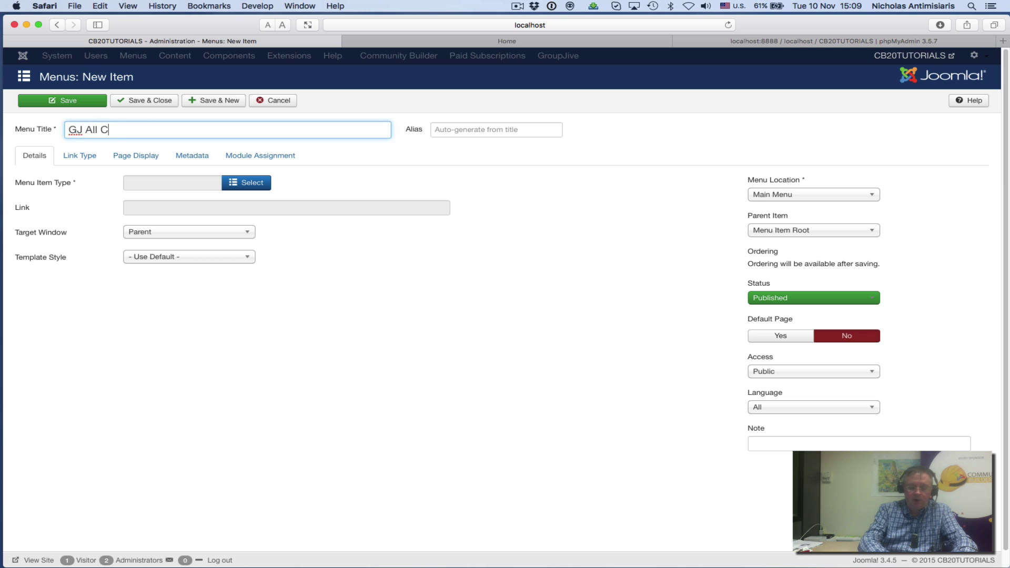
pyautogui.write('ategories')
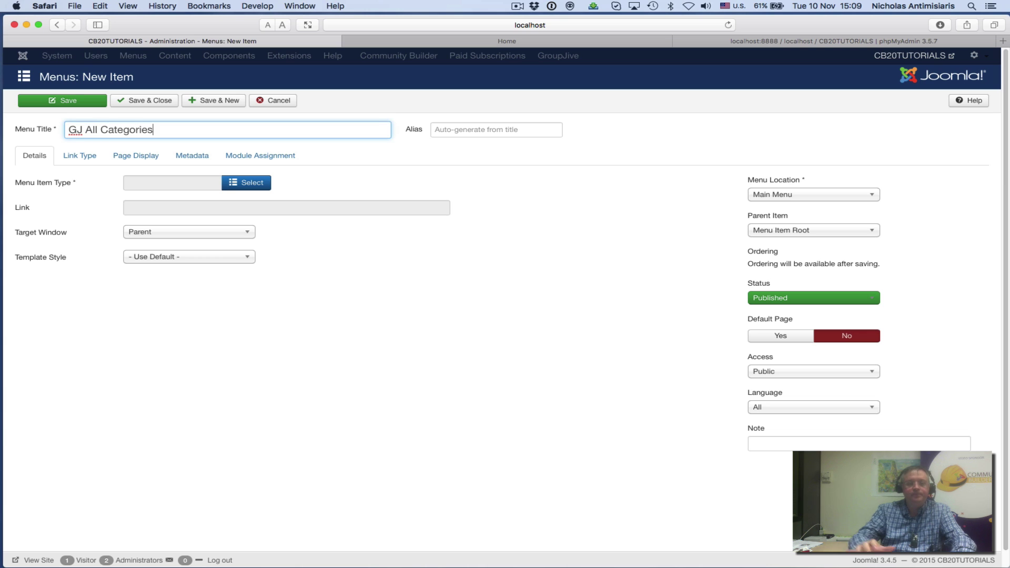
# Set the item type to Community Builder Plugin, using the CB GroupJive plugin.
pyautogui.click(245, 182)
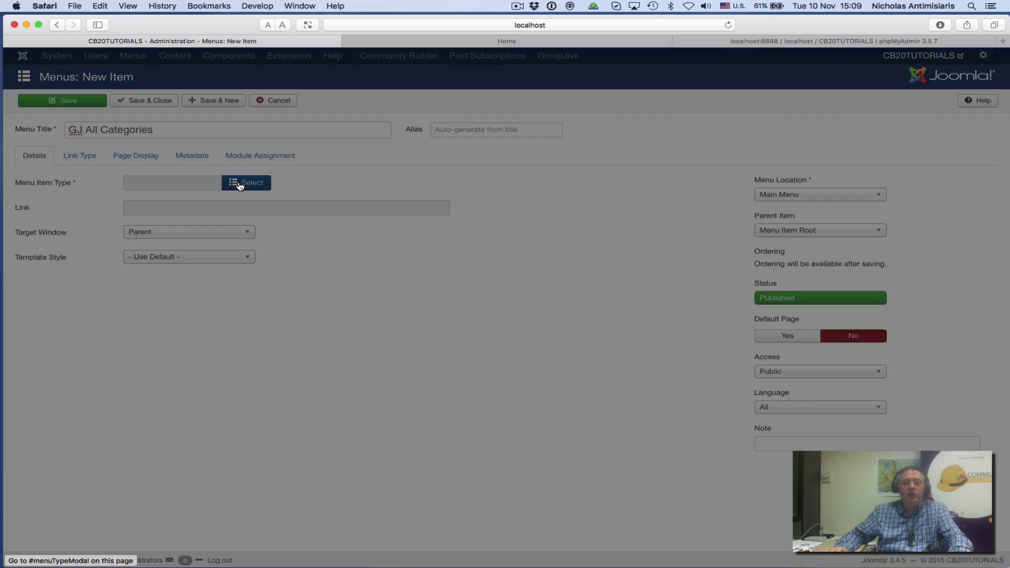
pyautogui.click(178, 166)
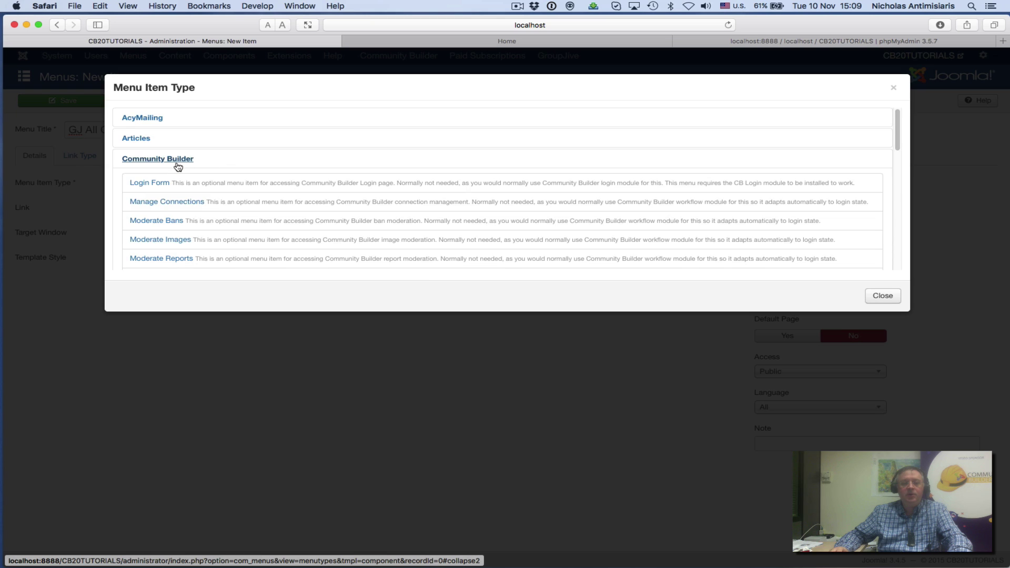
pyautogui.scroll(-3, 184, 210)
pyautogui.click(145, 226)
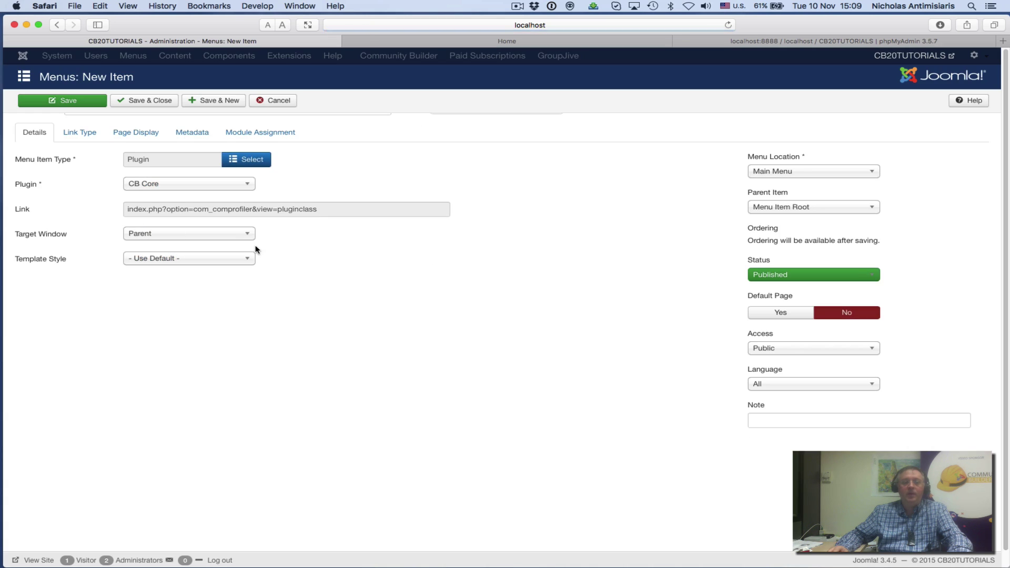
pyautogui.click(139, 190)
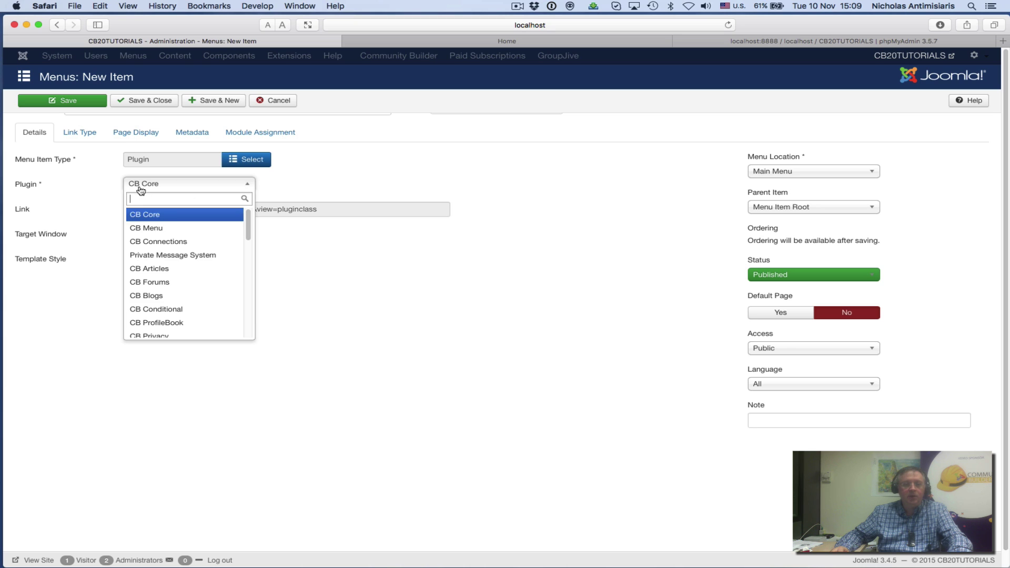
pyautogui.scroll(-10, 174, 284)
pyautogui.scroll(-5, 173, 298)
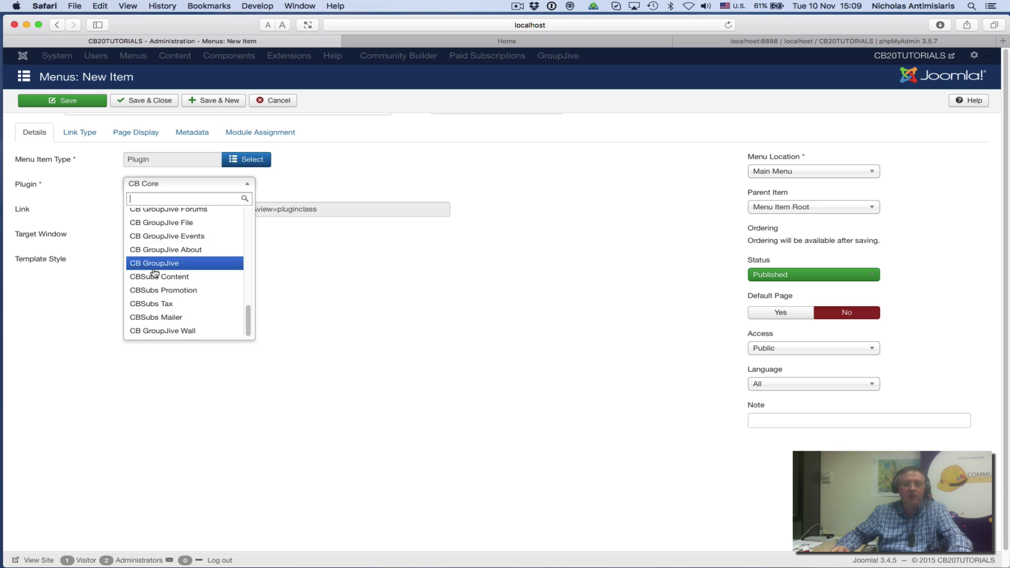
pyautogui.click(150, 265)
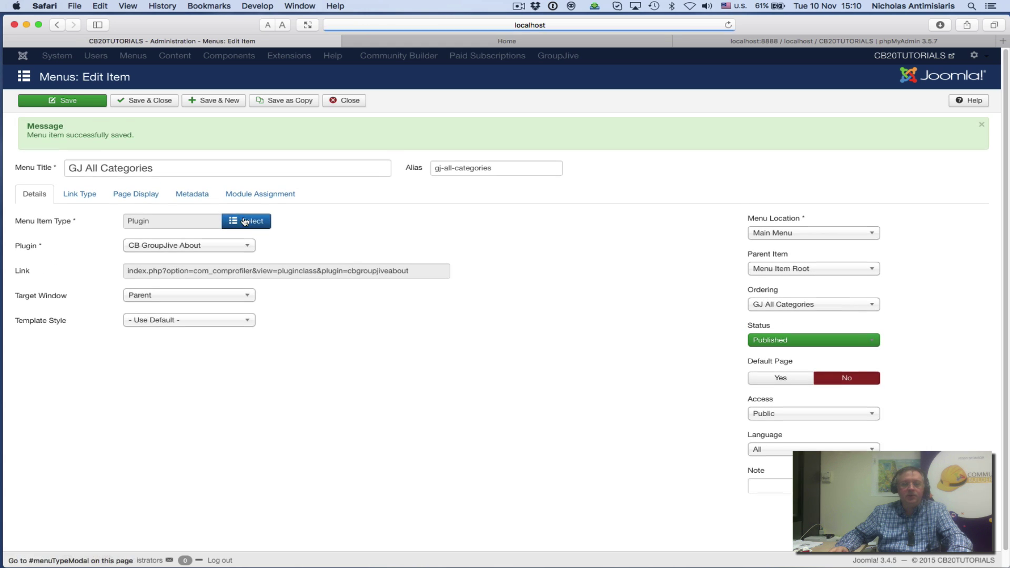
pyautogui.click(245, 251)
pyautogui.scroll(-3, 205, 337)
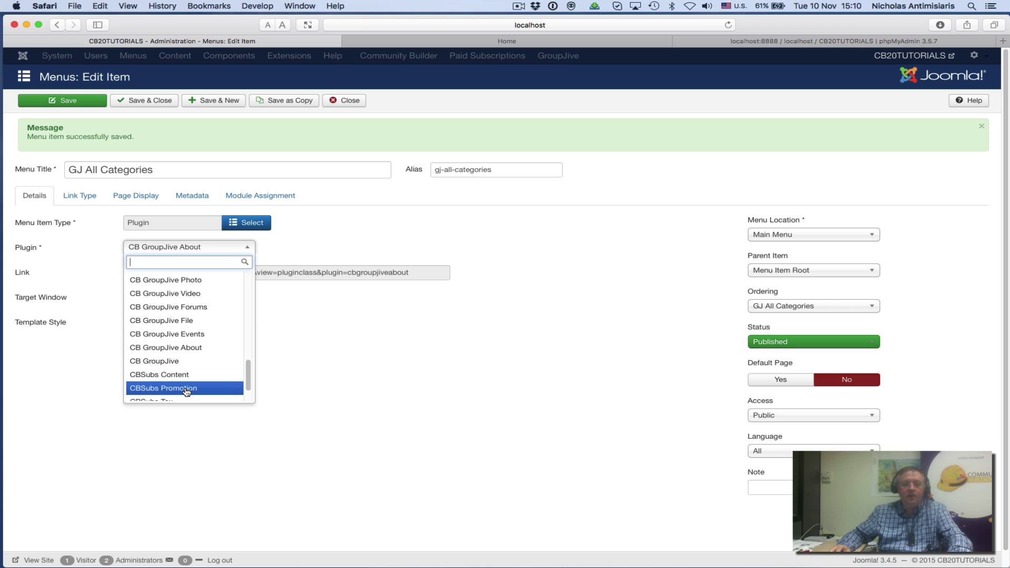
pyautogui.click(168, 367)
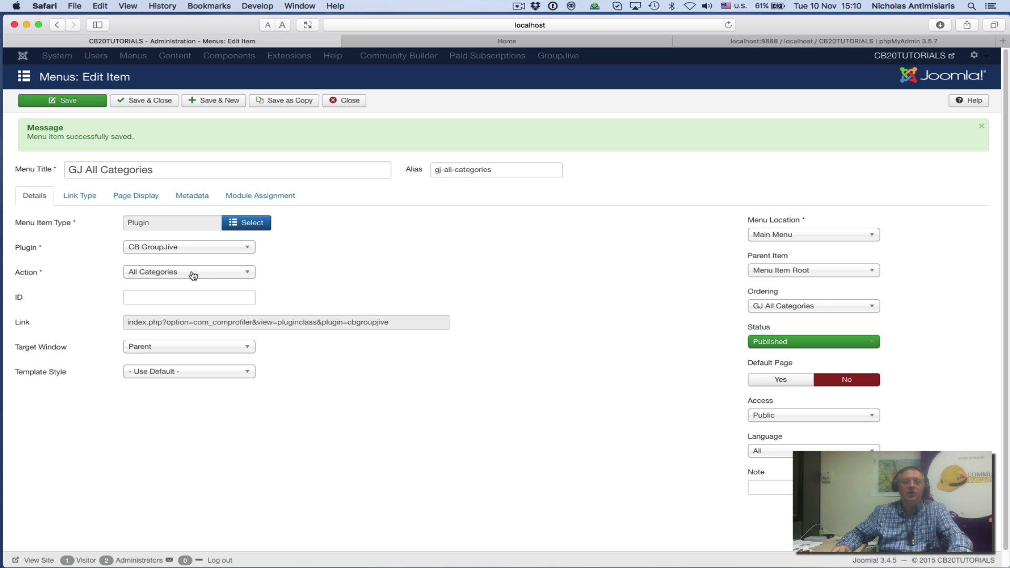
# Save GJ All Categories and start a new menu item titled 'GJ All Groups'.
pyautogui.click(145, 101)
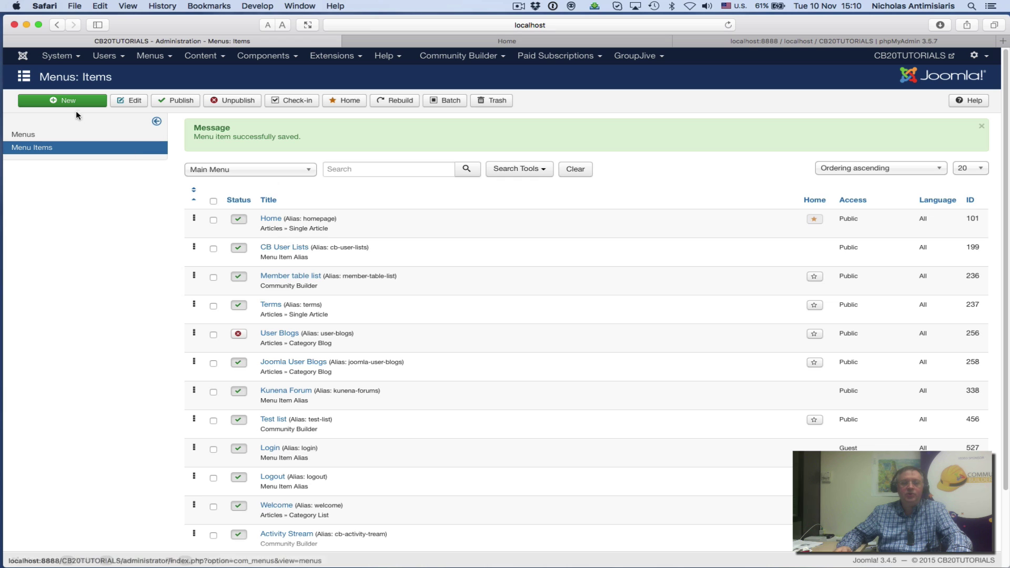
pyautogui.click(69, 101)
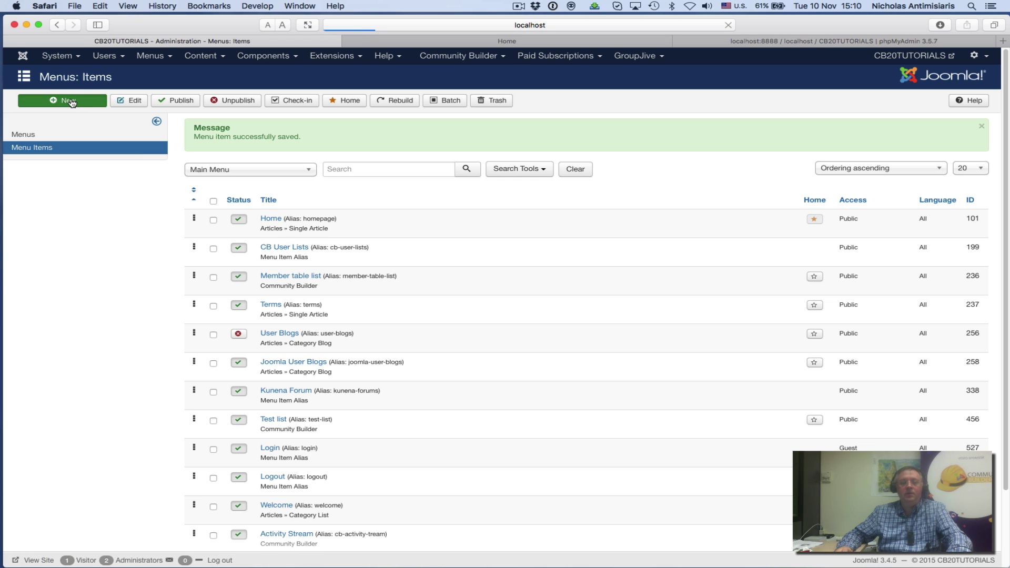
pyautogui.click(120, 134)
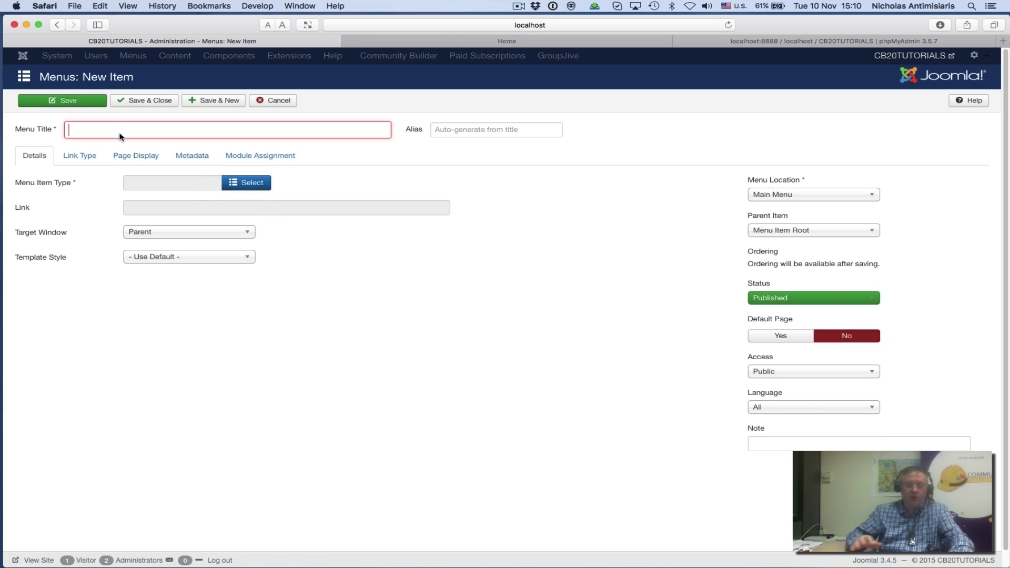
pyautogui.write('GJ A')
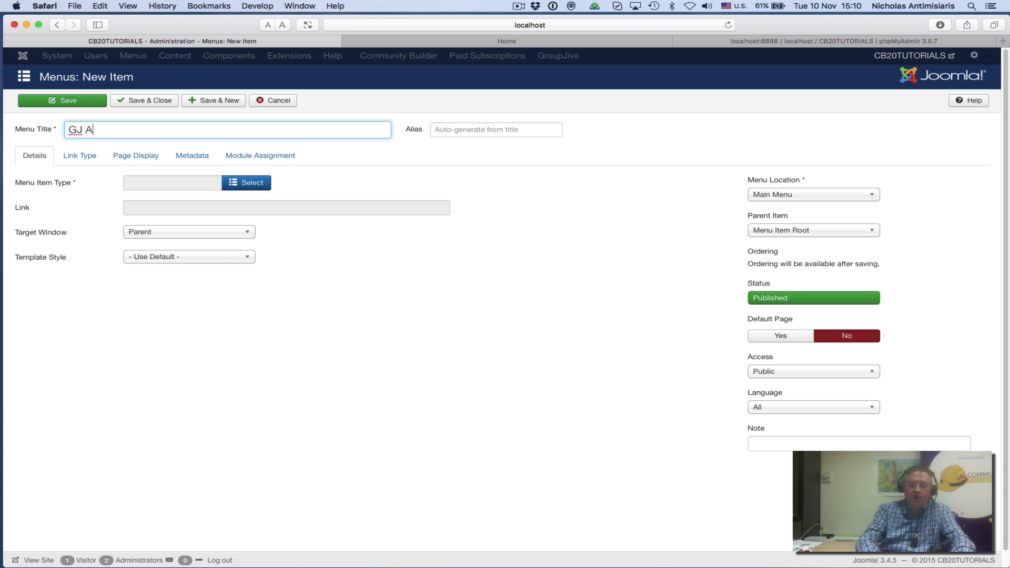
pyautogui.write('ll Groups')
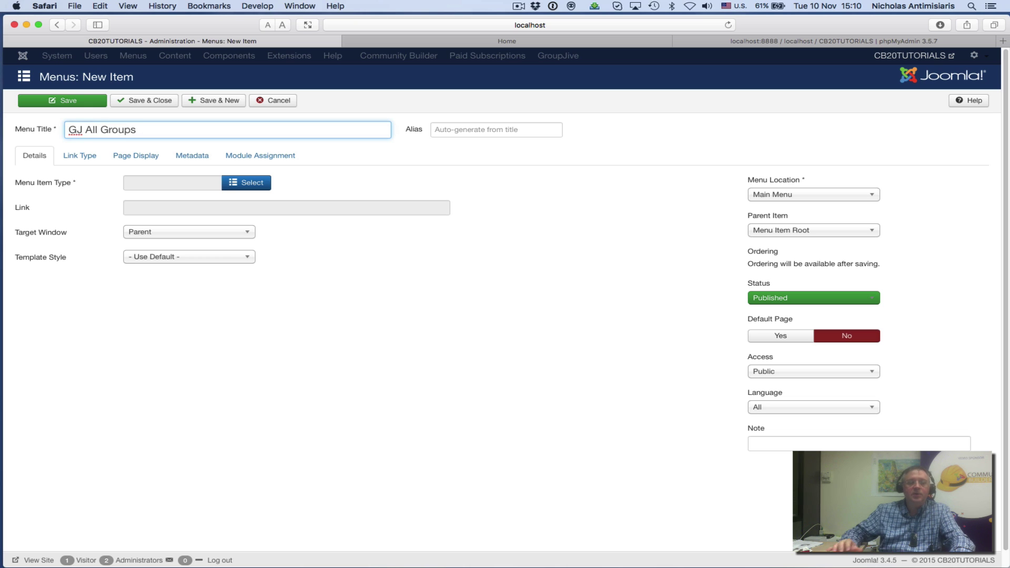
# Make GJ All Groups a Community Builder Plugin item using the CB GroupJive plugin.
pyautogui.click(244, 182)
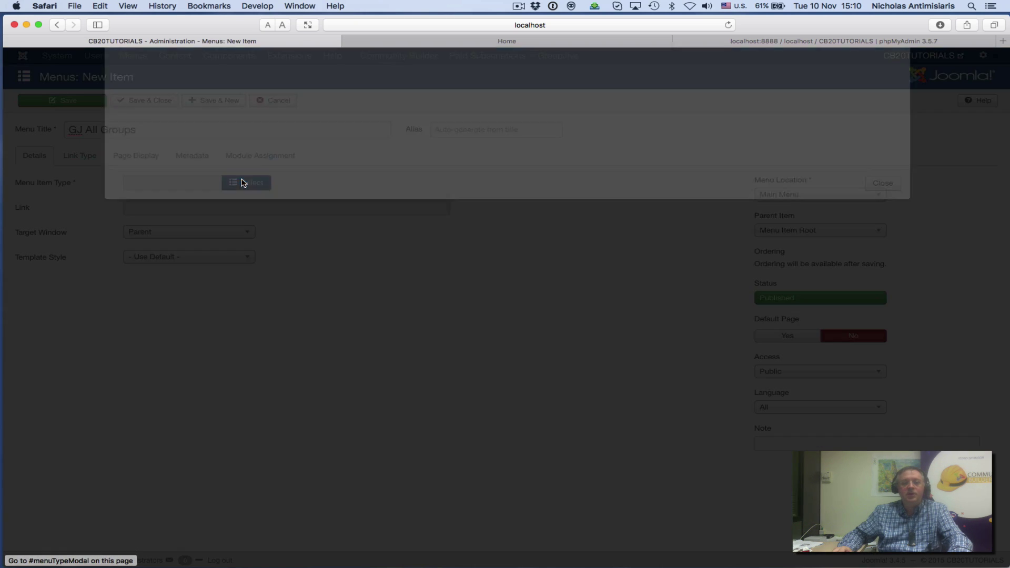
pyautogui.click(164, 159)
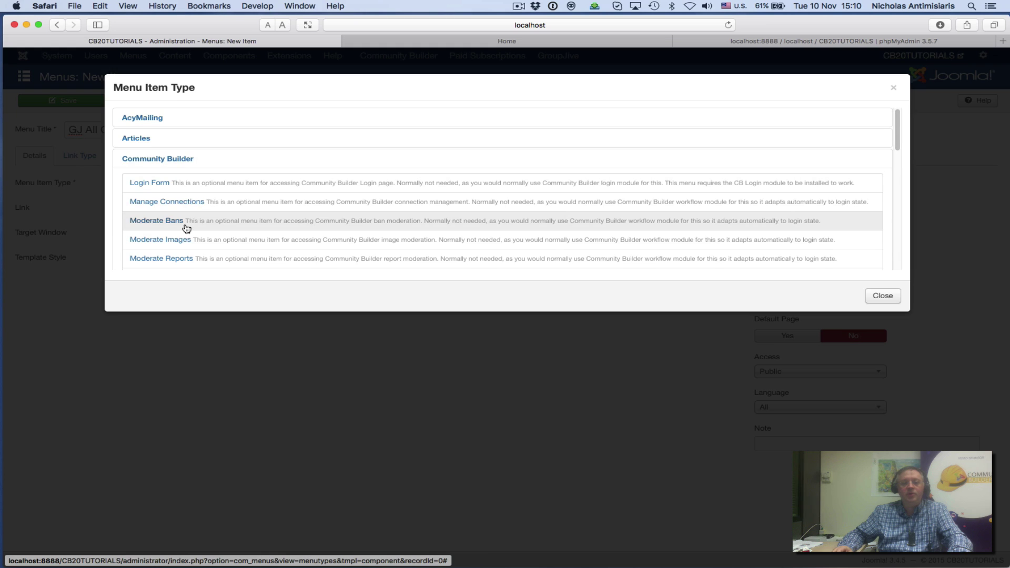
pyautogui.scroll(-2, 186, 228)
pyautogui.click(140, 268)
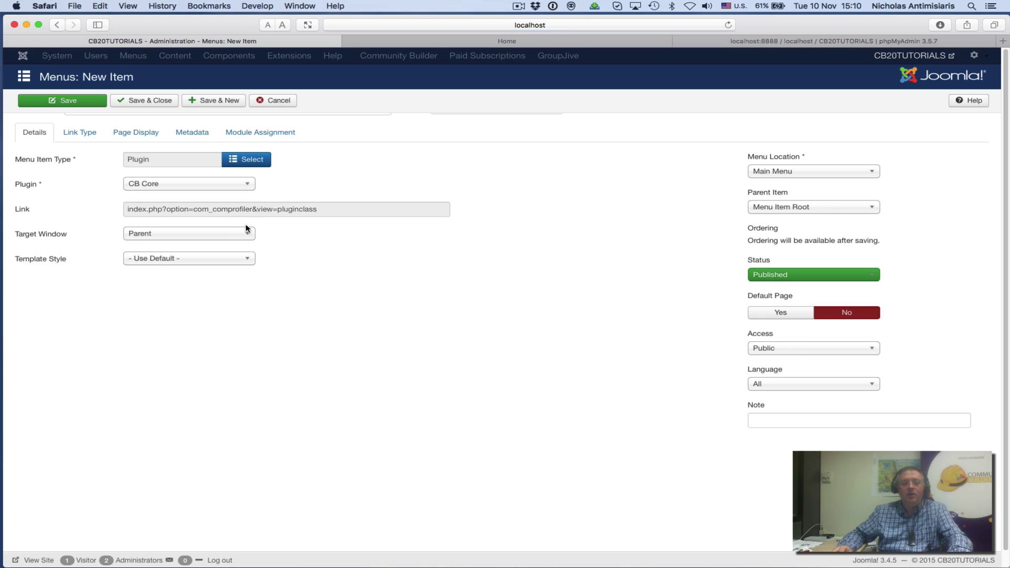
pyautogui.click(188, 185)
pyautogui.scroll(-10, 193, 276)
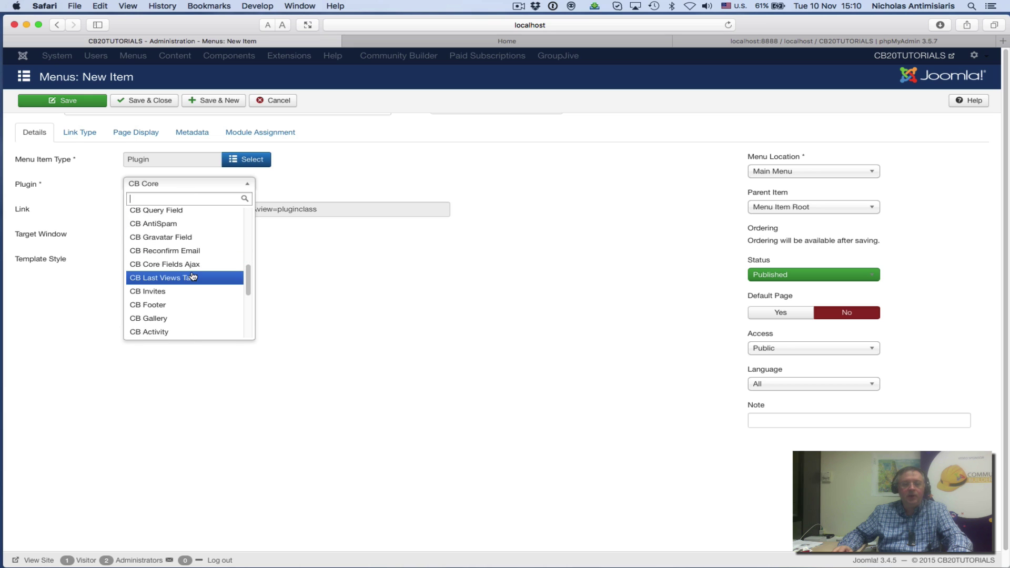
pyautogui.scroll(-3, 193, 276)
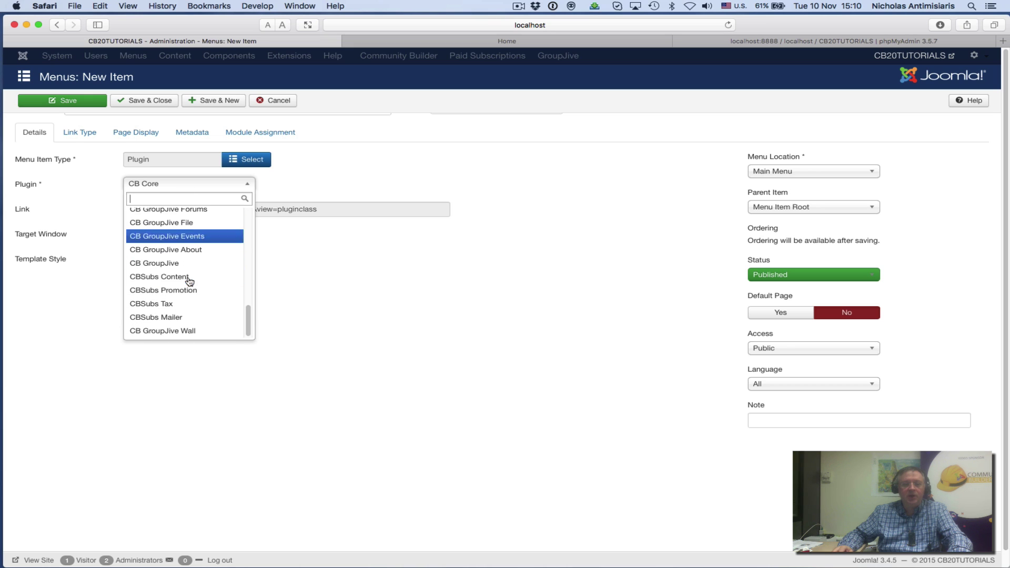
pyautogui.click(159, 266)
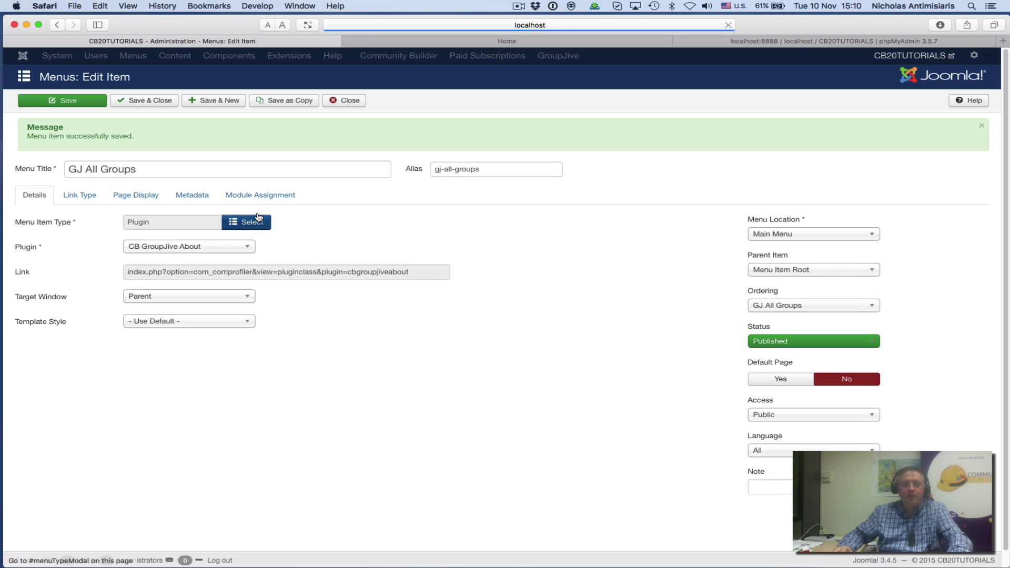
pyautogui.click(210, 247)
pyautogui.scroll(-3, 204, 358)
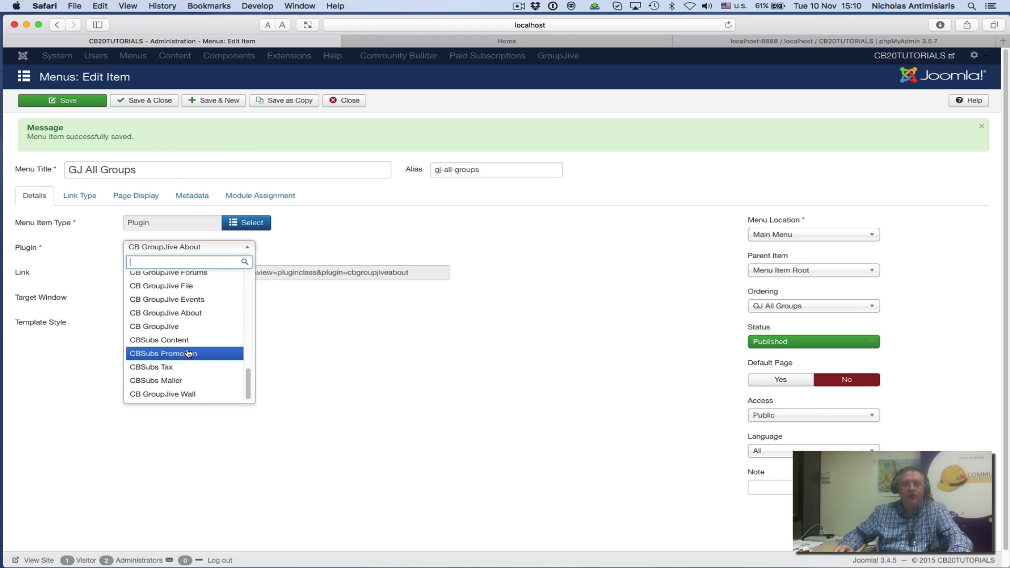
pyautogui.click(170, 329)
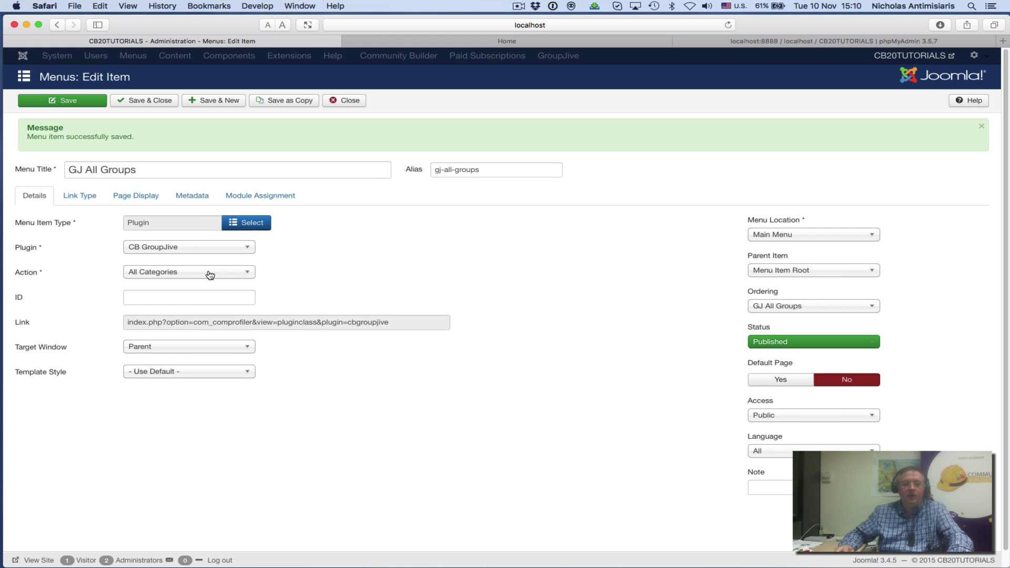
# Set the GroupJive action to All Groups and save the menu item.
pyautogui.click(209, 273)
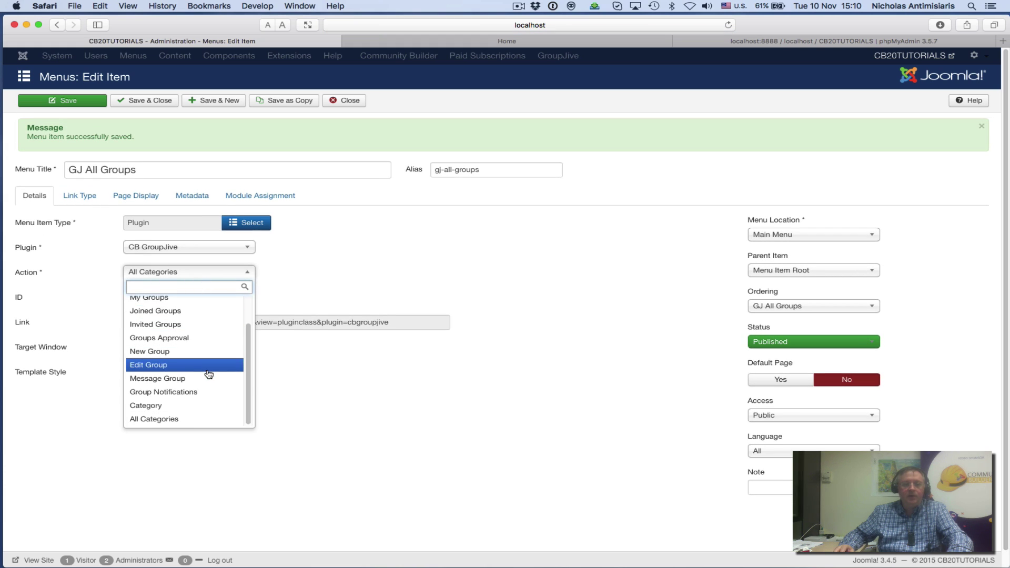
pyautogui.scroll(2, 197, 376)
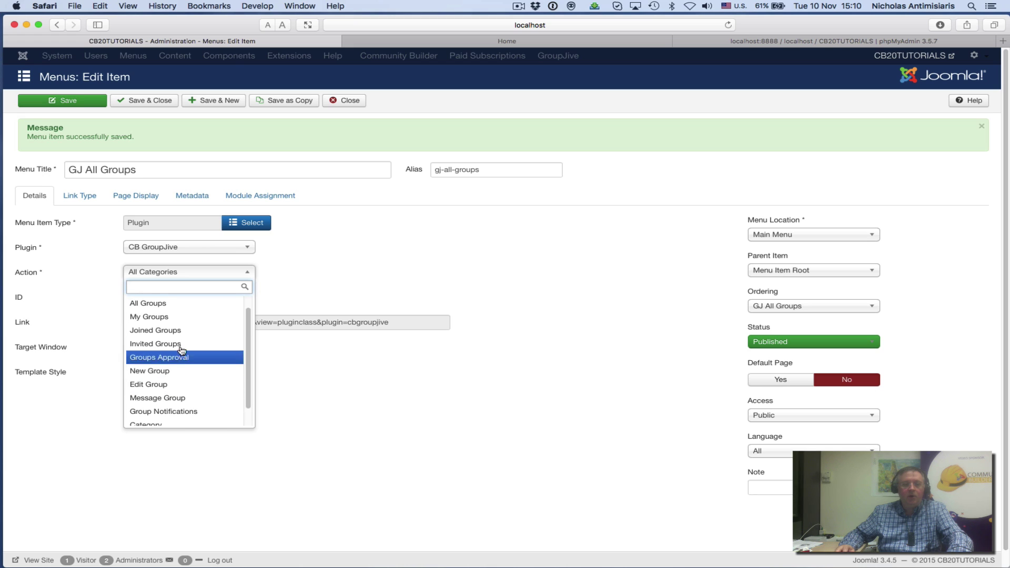
pyautogui.click(163, 303)
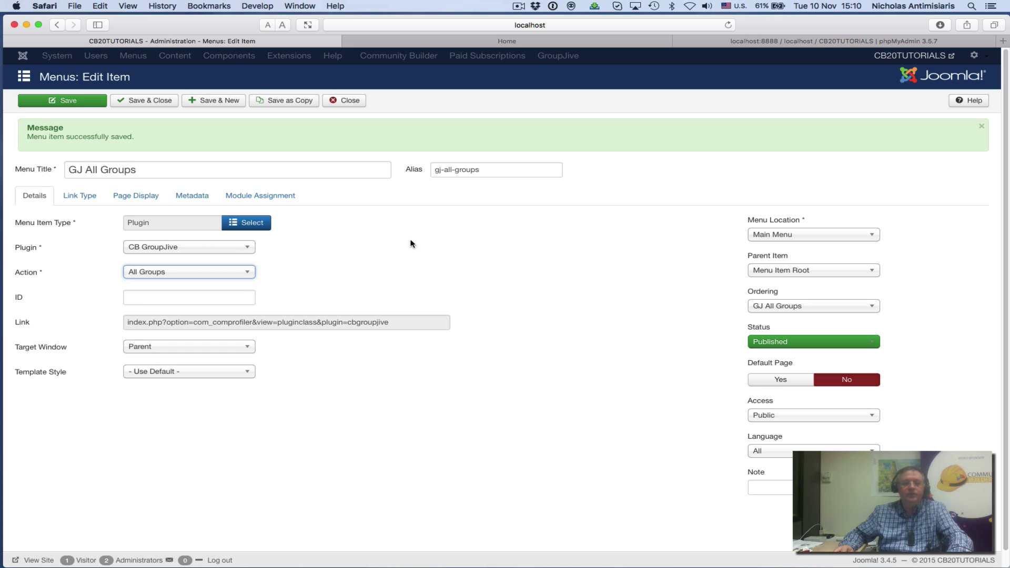
pyautogui.click(150, 100)
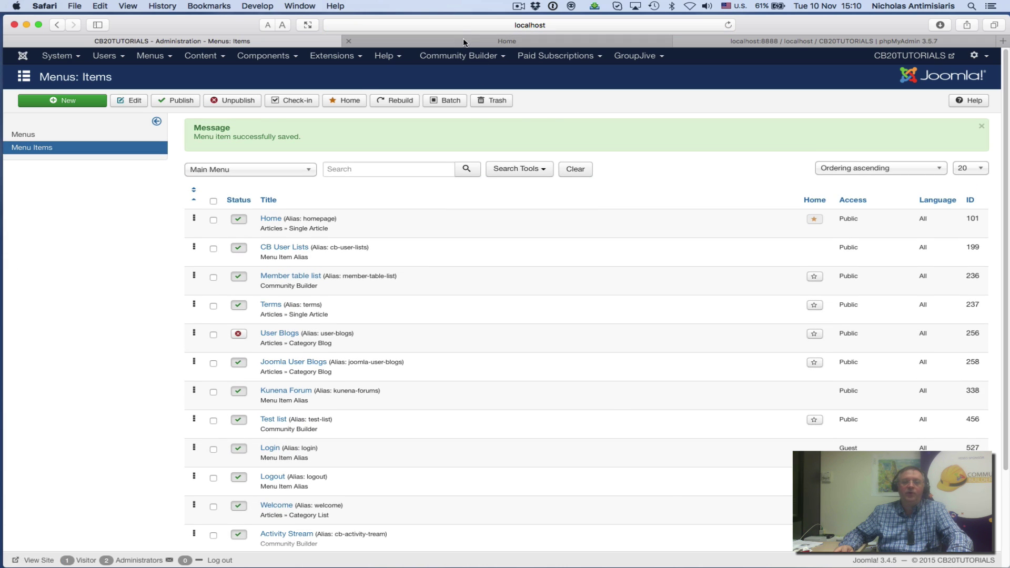
# Reload the site front page and open the CB Add-ons category listing the GroupJive group.
pyautogui.click(463, 40)
pyautogui.click(238, 114)
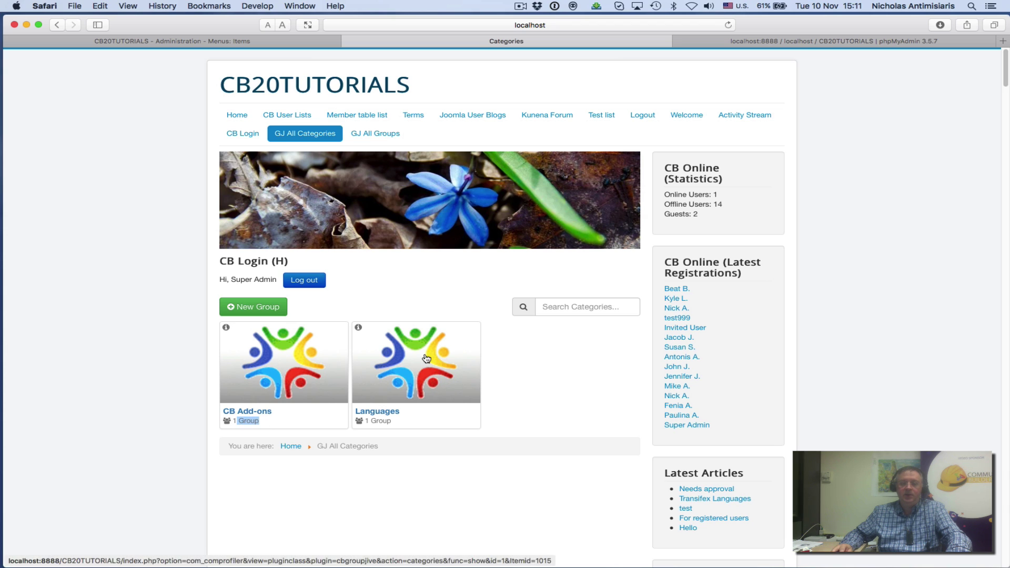
pyautogui.click(379, 422)
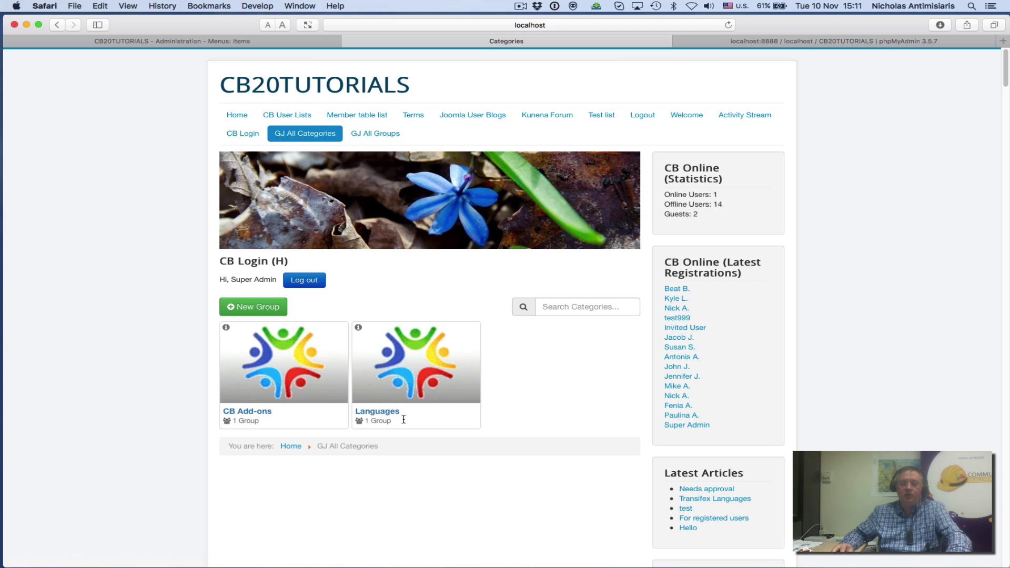
pyautogui.click(280, 371)
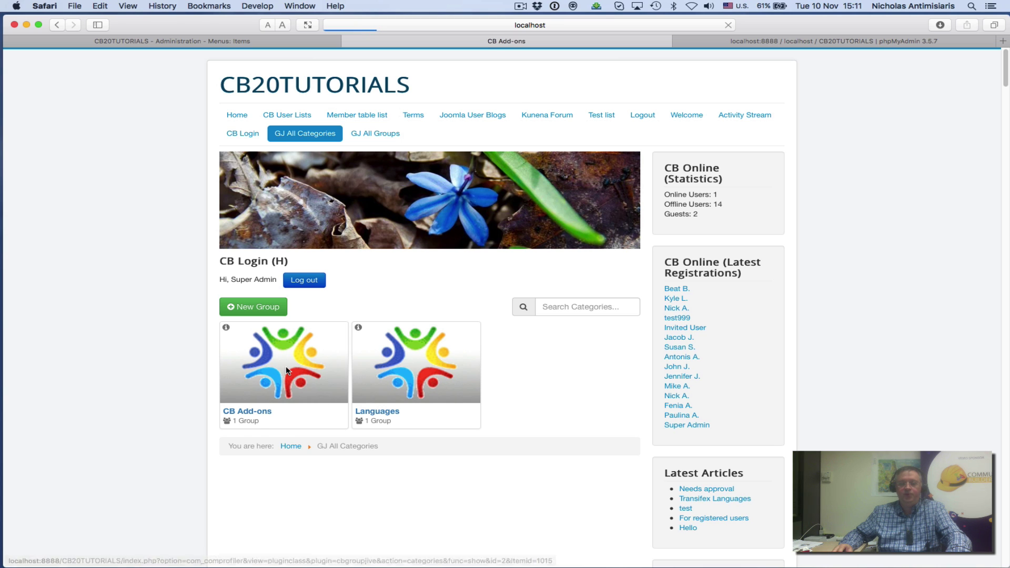
pyautogui.scroll(-4, 330, 367)
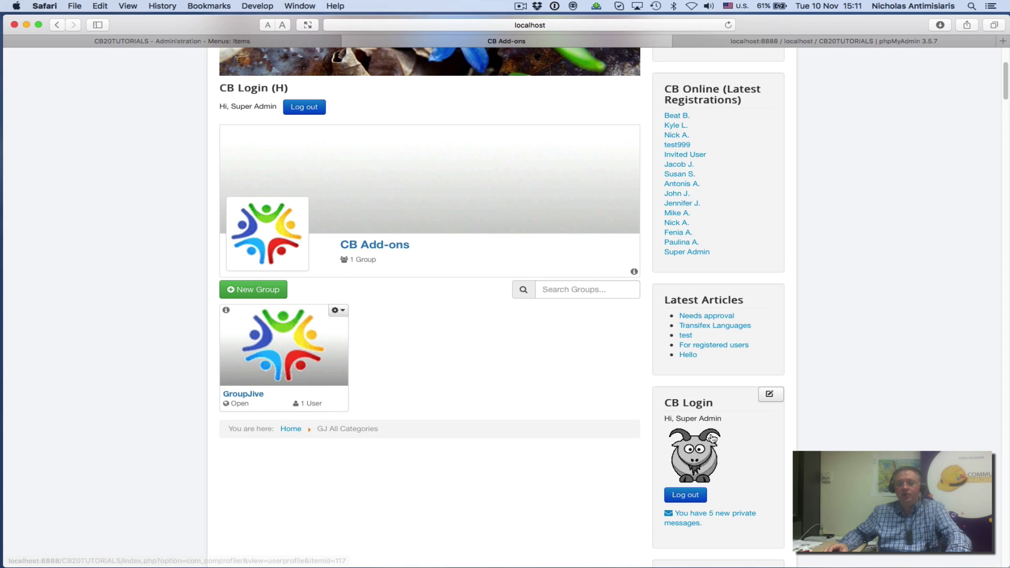
pyautogui.scroll(2, 352, 319)
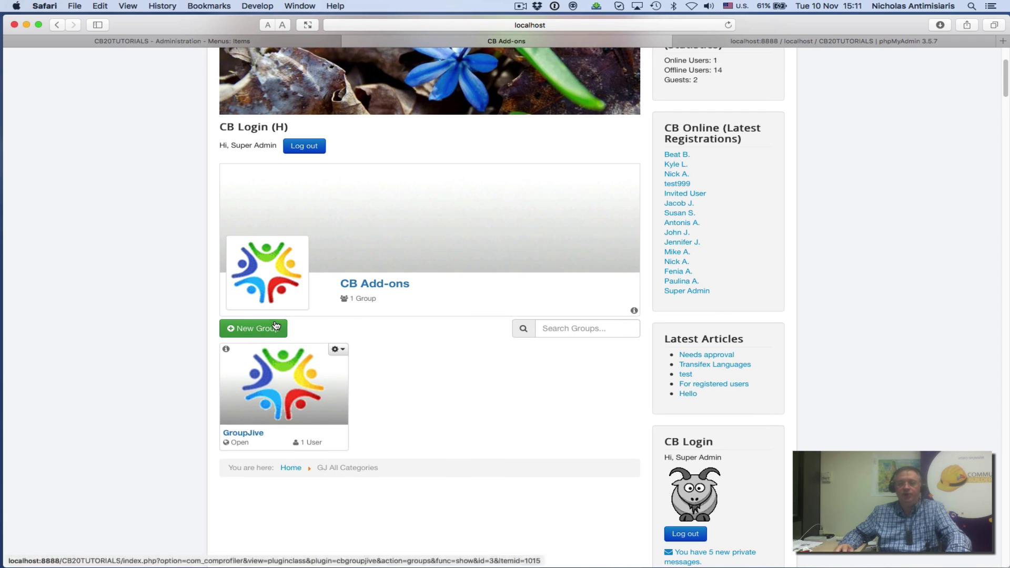
pyautogui.scroll(-3, 728, 444)
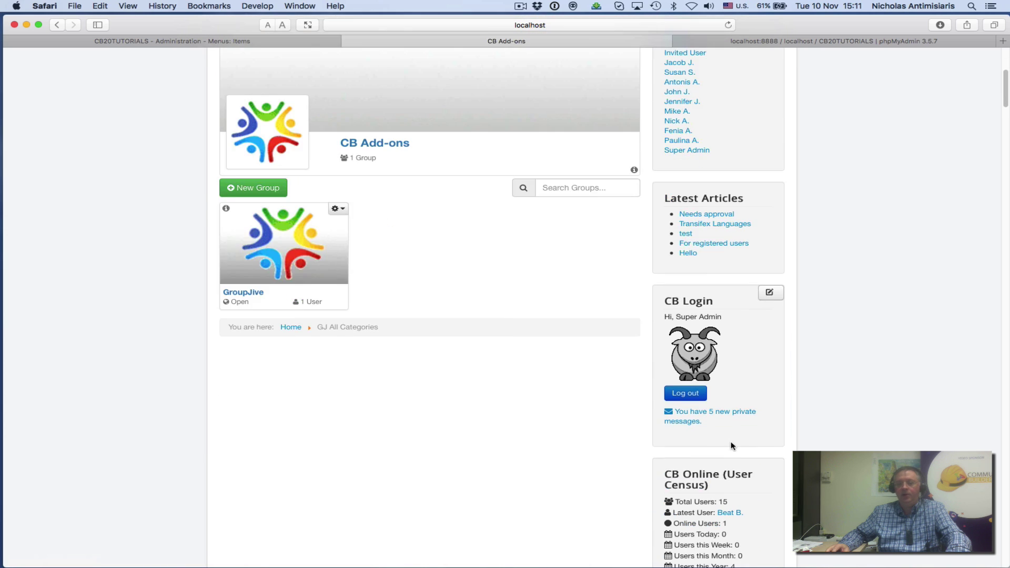
pyautogui.scroll(5, 728, 444)
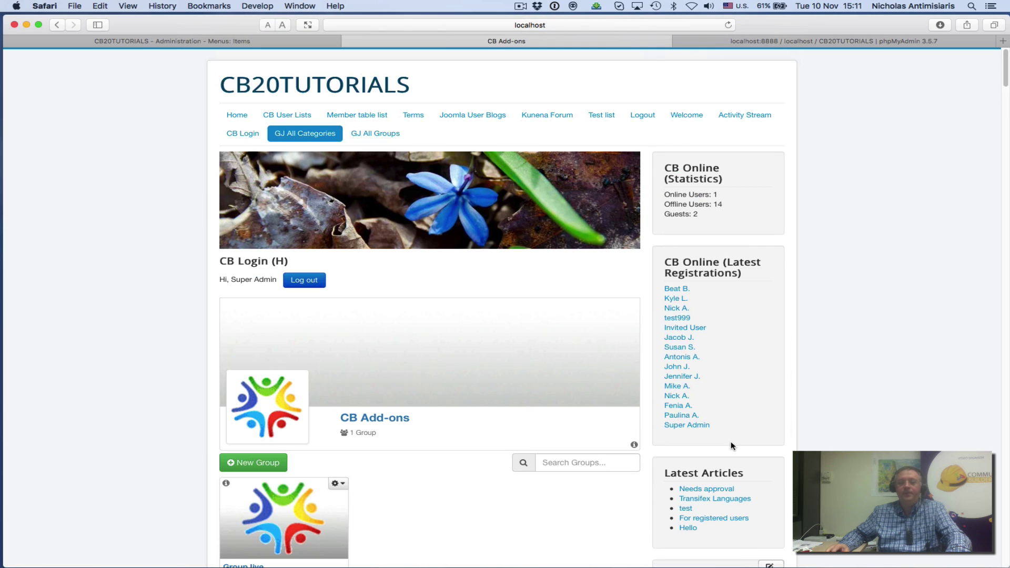
# Browse GJ All Groups, view the GroupJive group page, and log out of the admin account.
pyautogui.click(371, 133)
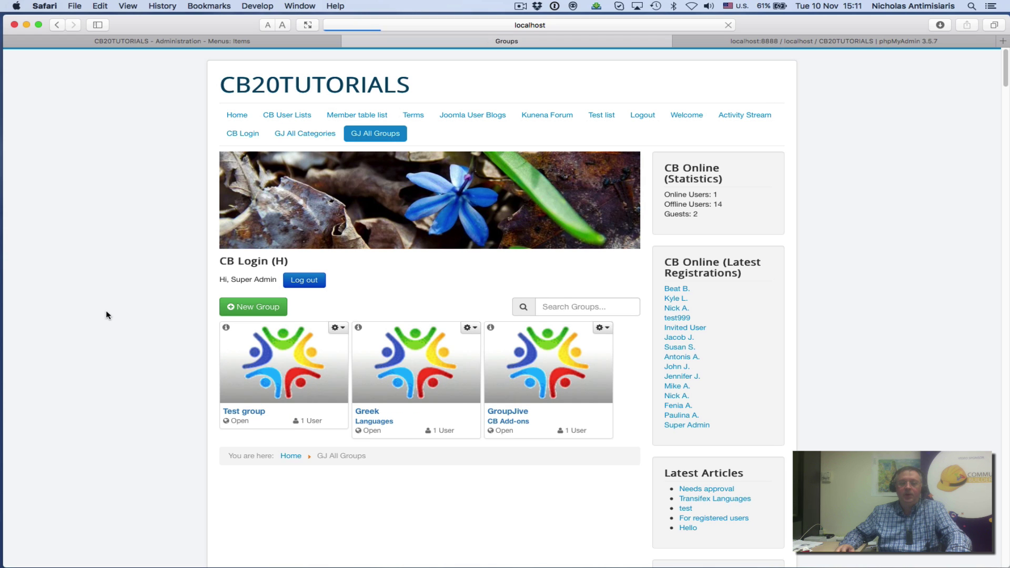
pyautogui.scroll(-1, 126, 326)
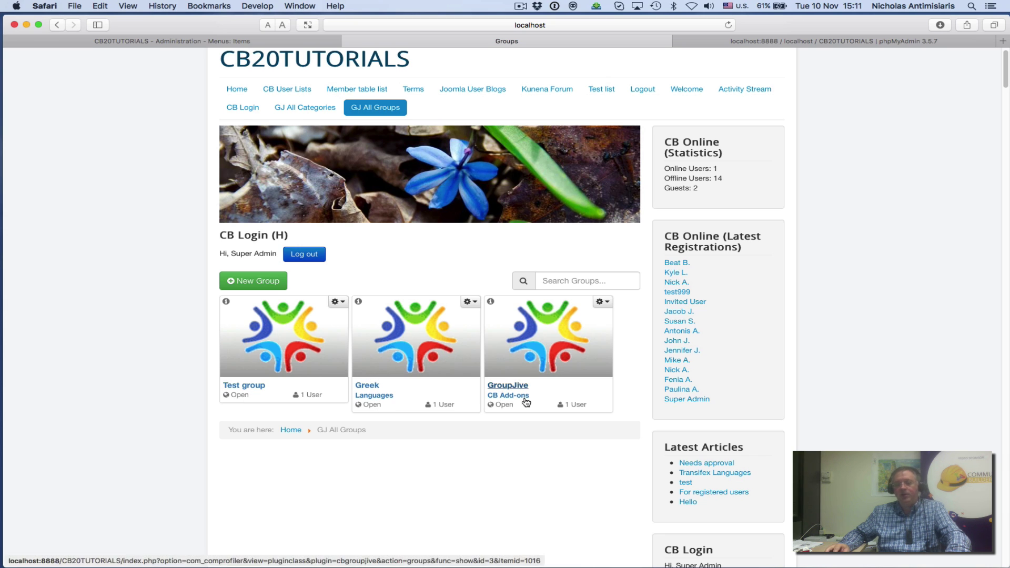
pyautogui.click(522, 355)
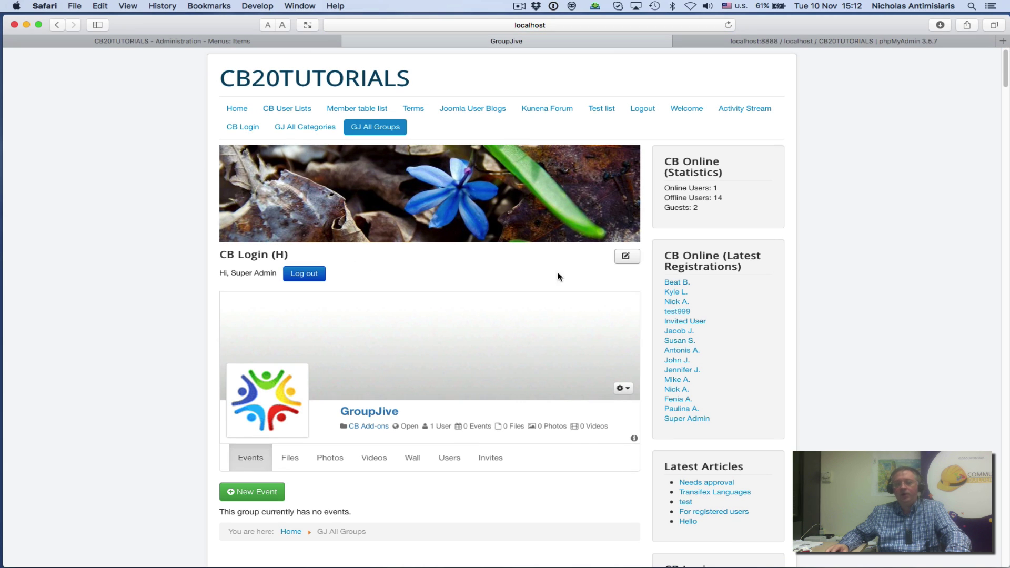
pyautogui.click(310, 275)
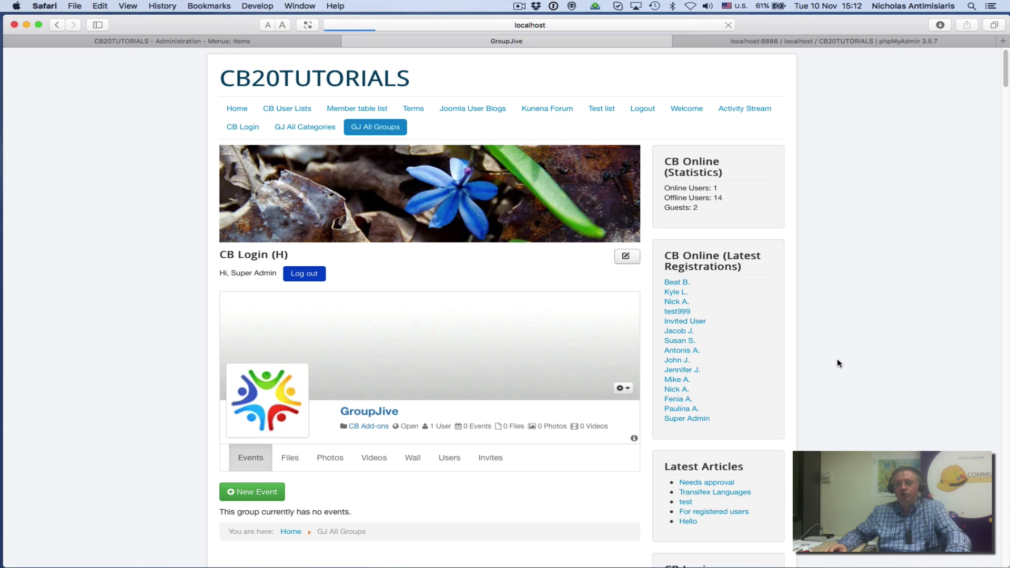
# Log in through the CB Login module with a regular member's username and password.
pyautogui.scroll(-5, 805, 360)
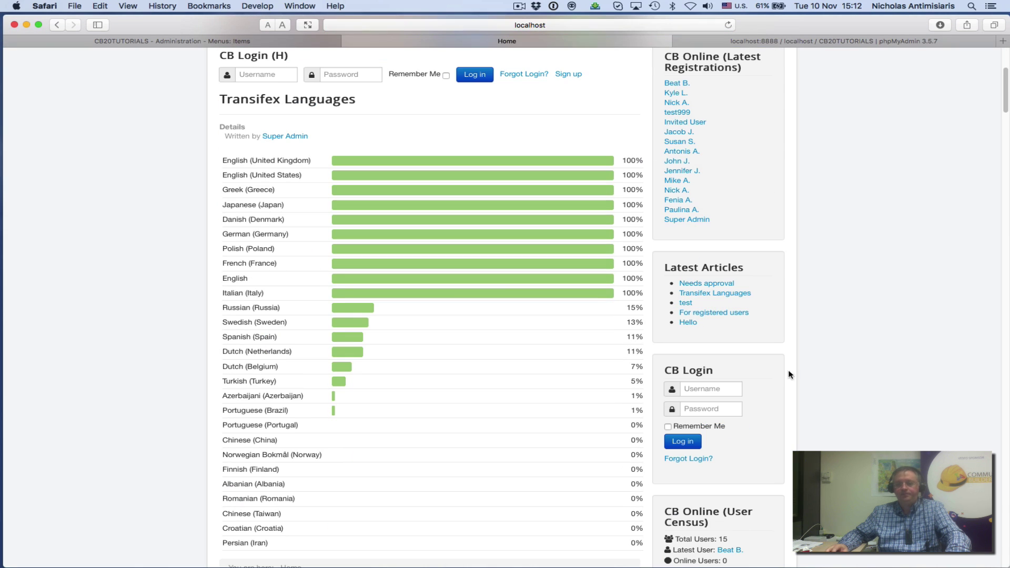
pyautogui.click(717, 389)
pyautogui.write('nant')
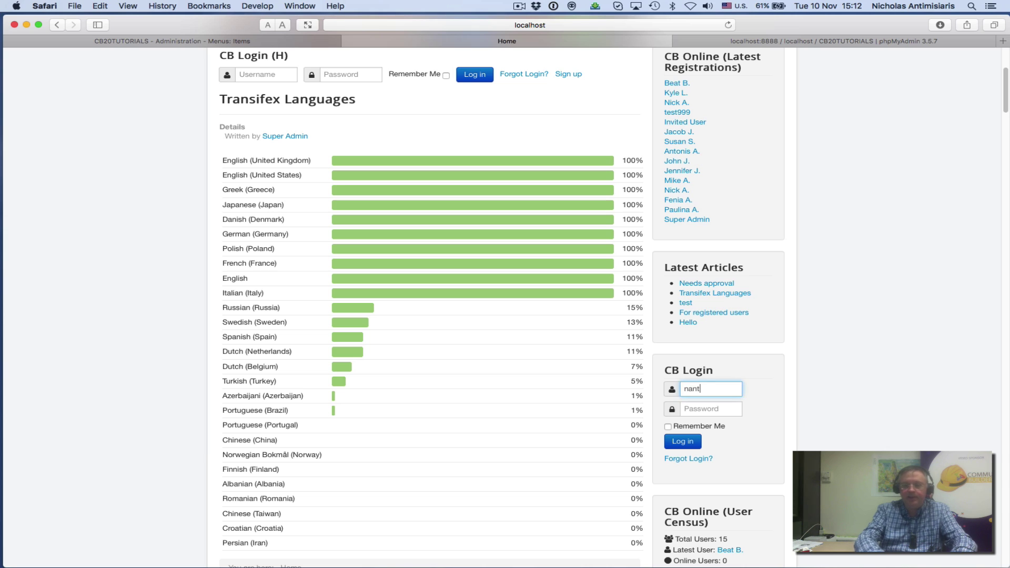
pyautogui.click(710, 409)
pyautogui.write('*****')
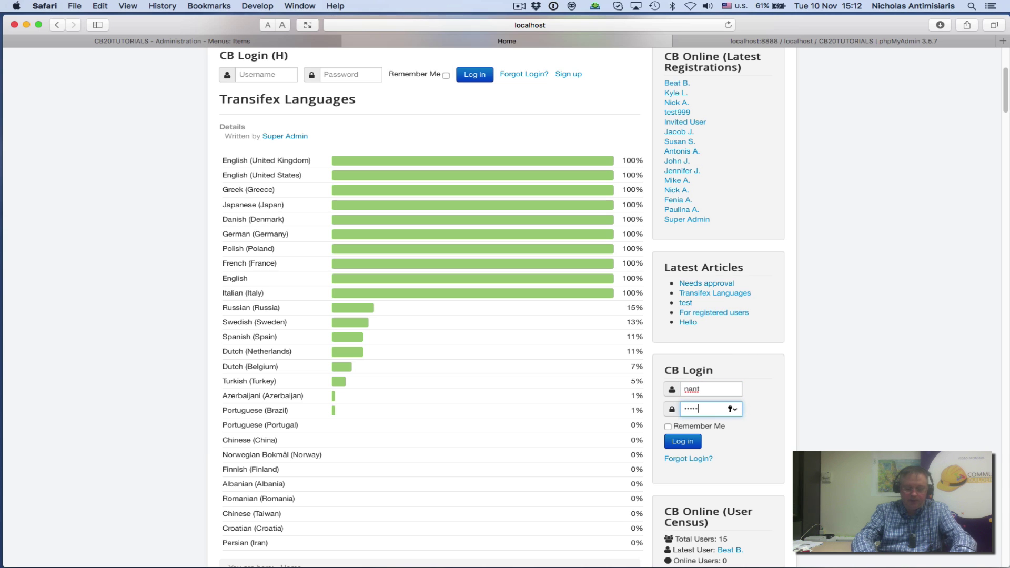
pyautogui.write('***')
pyautogui.press('Return')
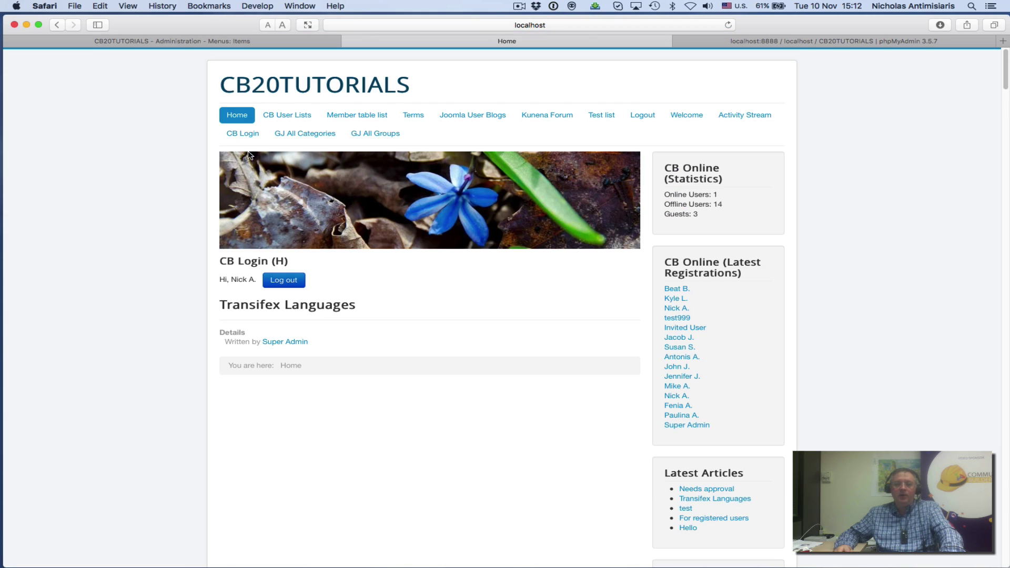
# On GJ All Groups, join Test group, Greek and GroupJive.
pyautogui.click(372, 134)
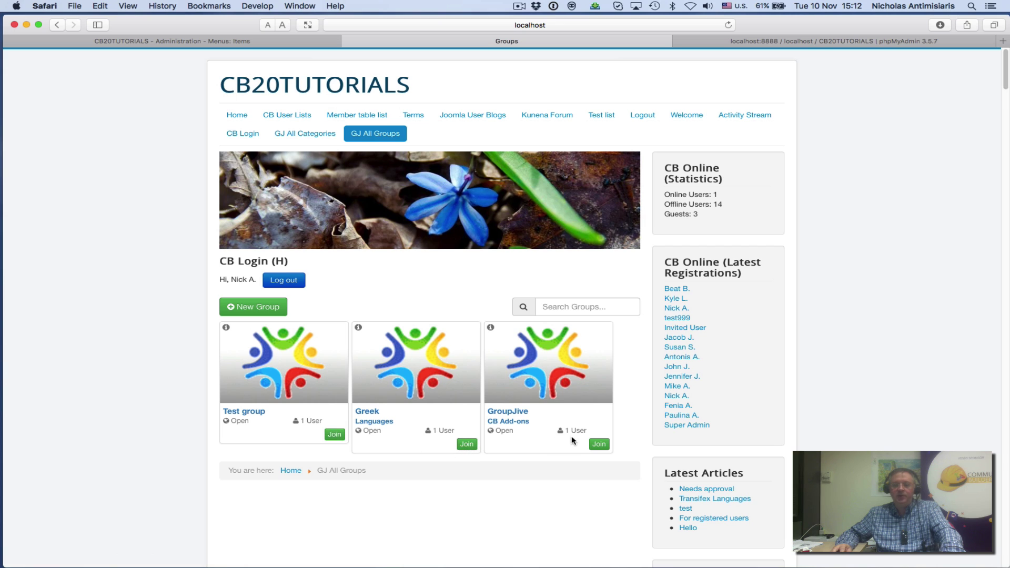
pyautogui.click(333, 436)
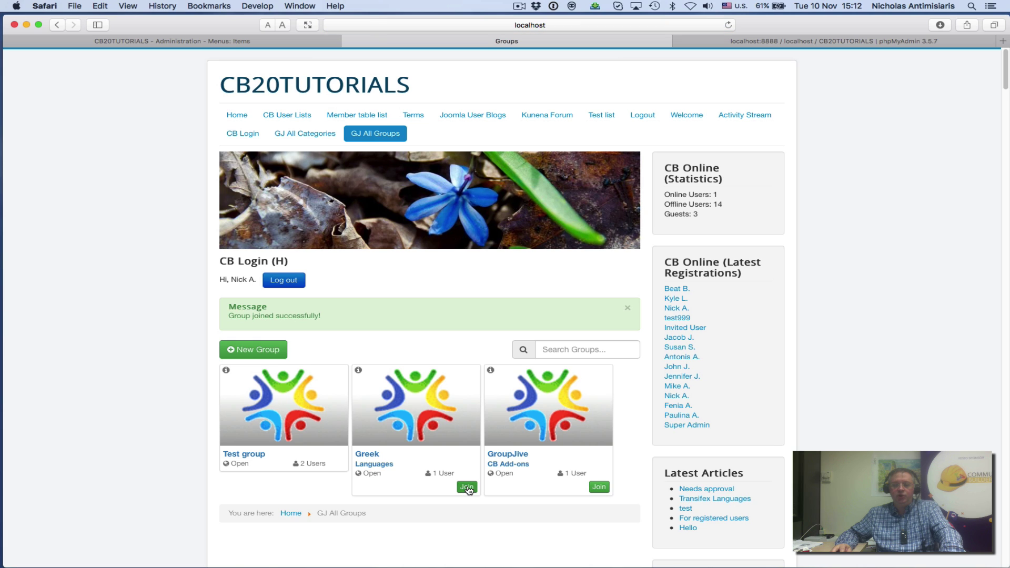
pyautogui.click(467, 488)
pyautogui.click(601, 488)
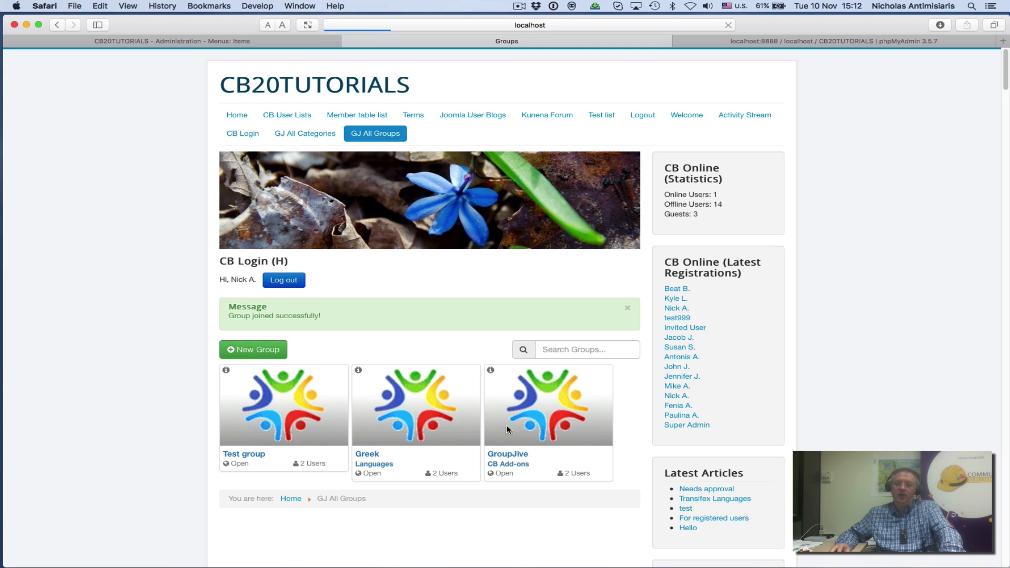
# Check the GroupJive group's two members, then browse its Events, Files, Photos, Videos, Wall and Invites.
pyautogui.click(545, 409)
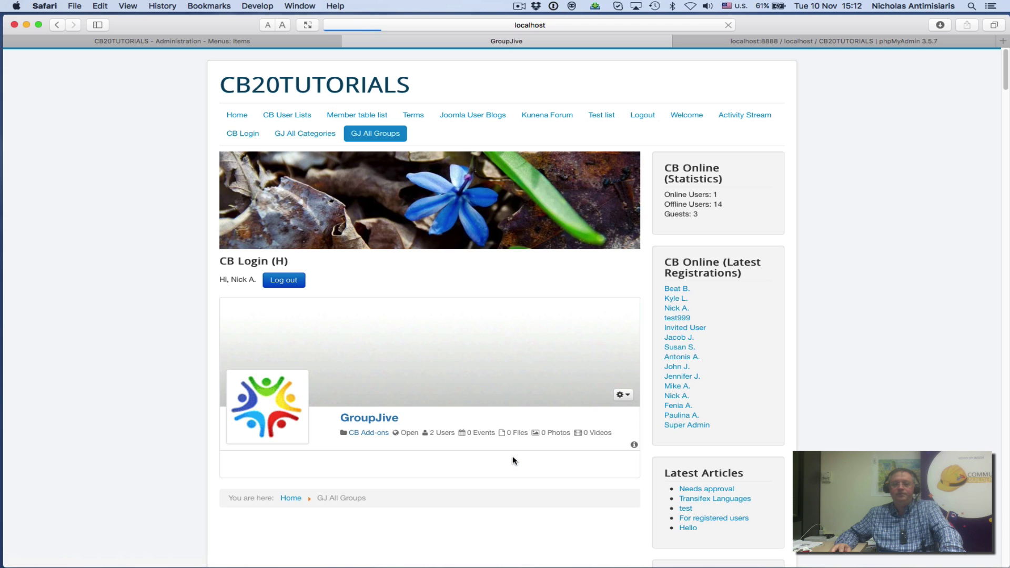
pyautogui.scroll(-3, 452, 418)
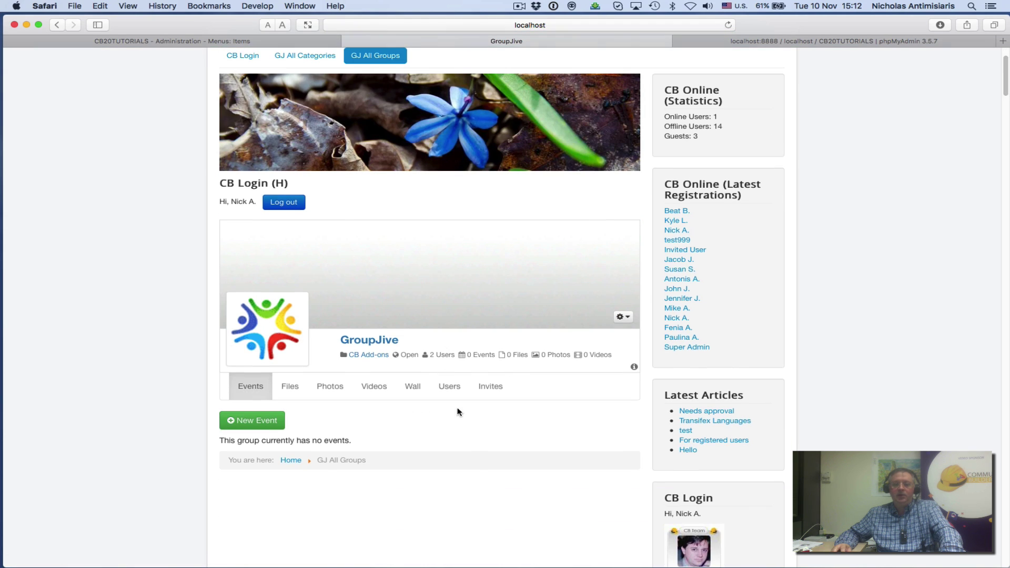
pyautogui.click(449, 387)
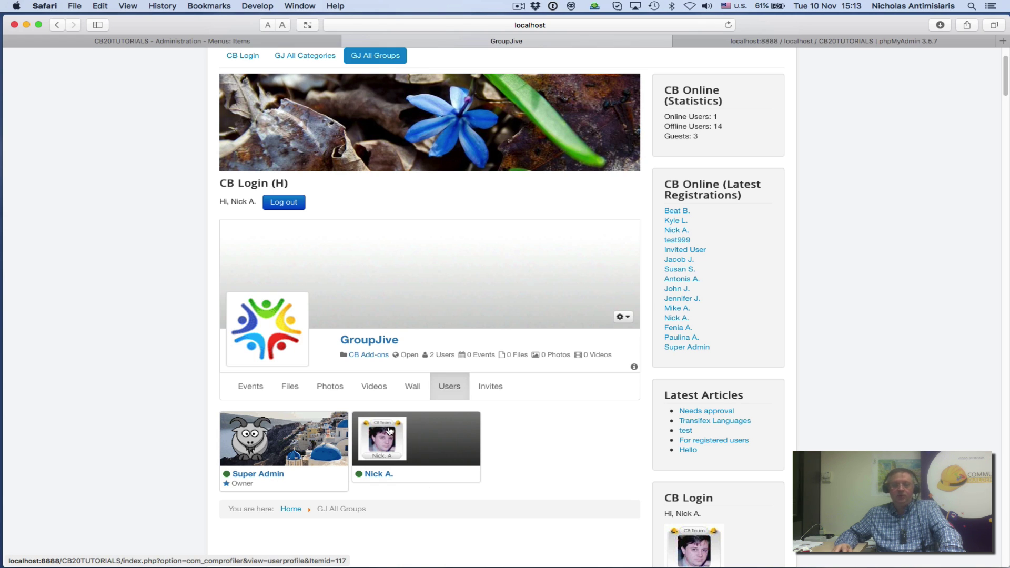
pyautogui.click(251, 387)
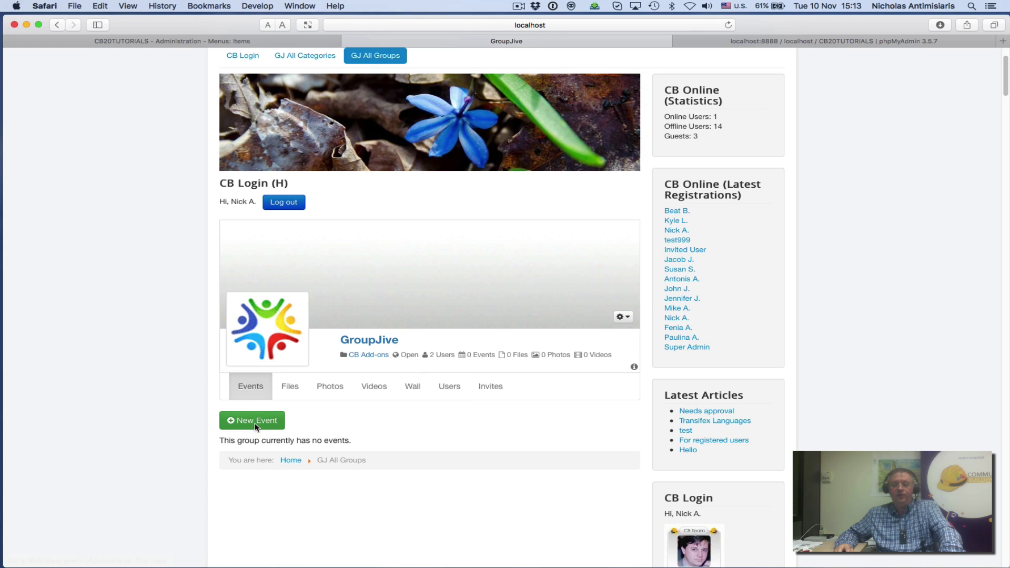
pyautogui.click(290, 389)
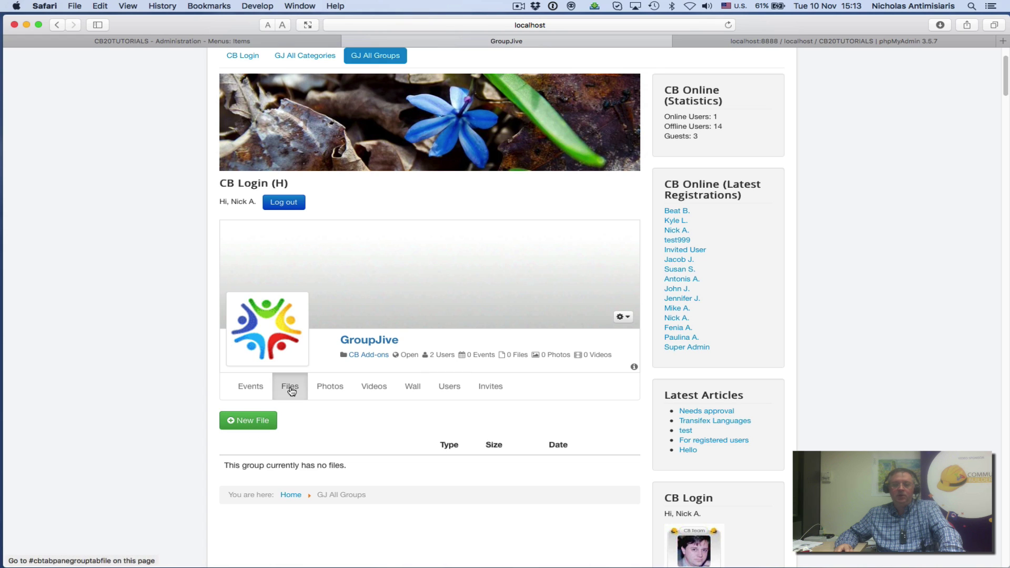
pyautogui.click(327, 388)
pyautogui.click(375, 388)
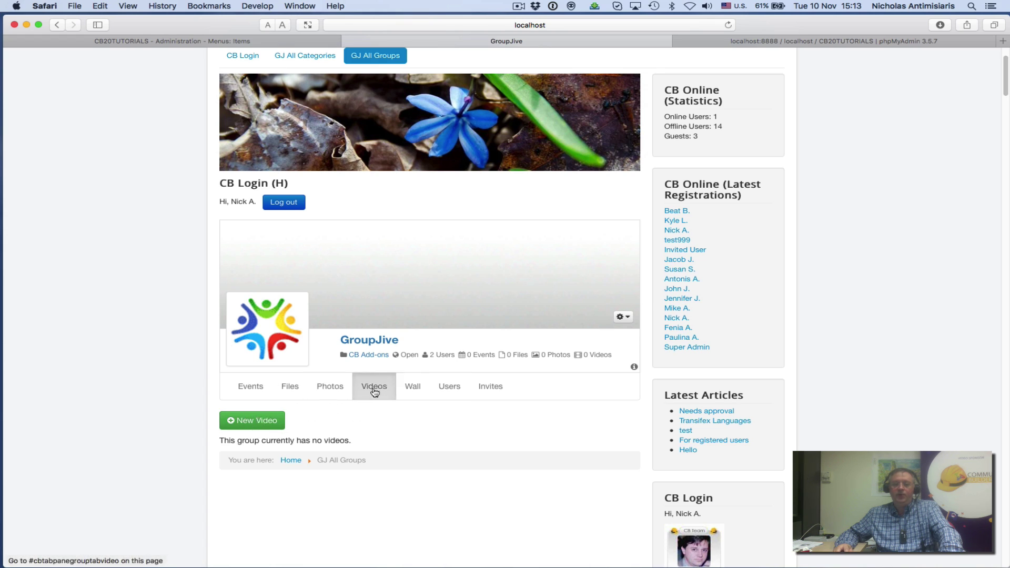
pyautogui.click(411, 387)
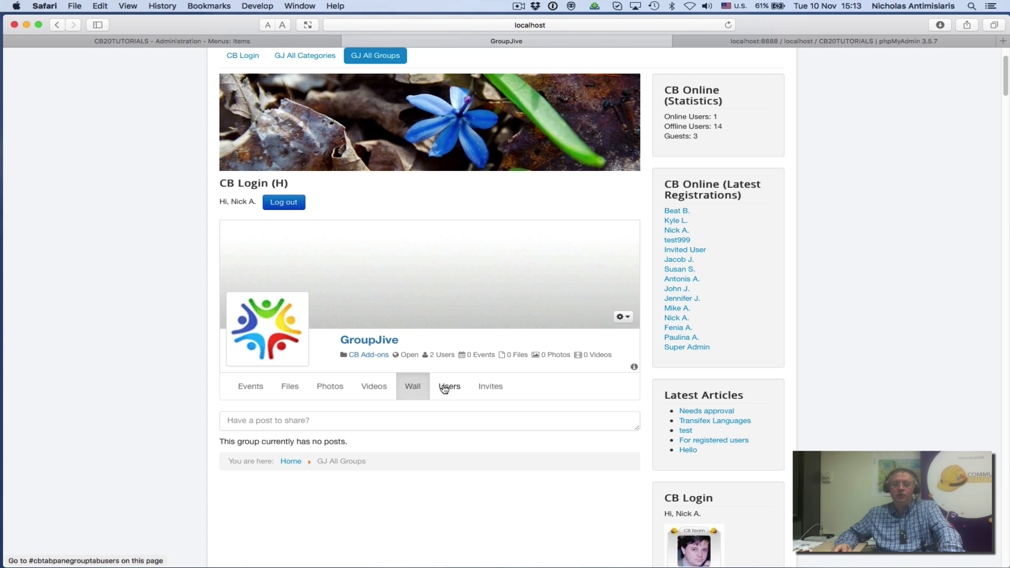
pyautogui.click(449, 387)
pyautogui.click(492, 388)
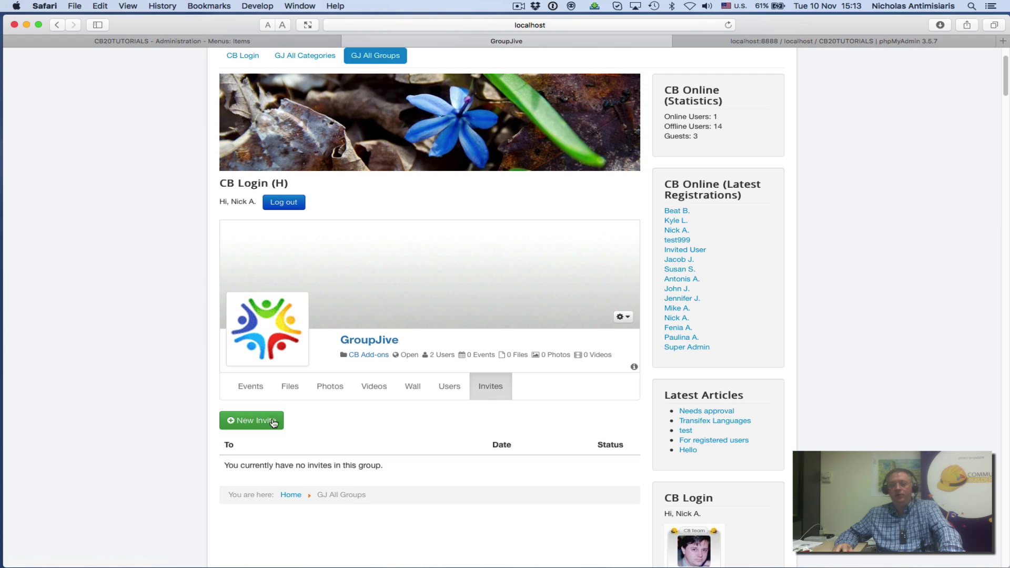